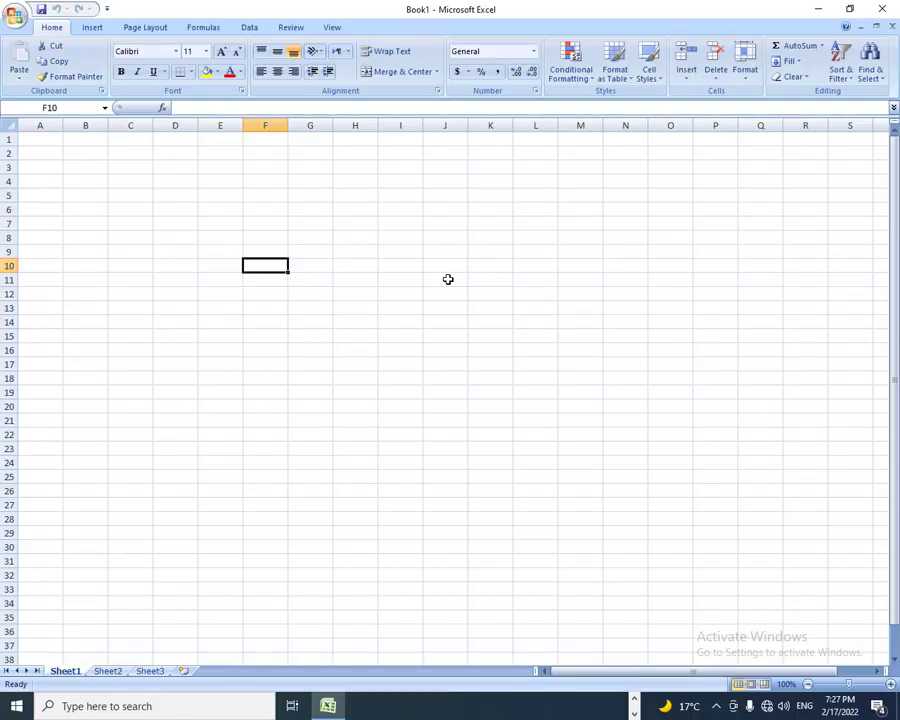
Enter 60, 50, 40, 60, 99, 80, 30 and 50 down cells E4:E11.
left_click(249, 170)
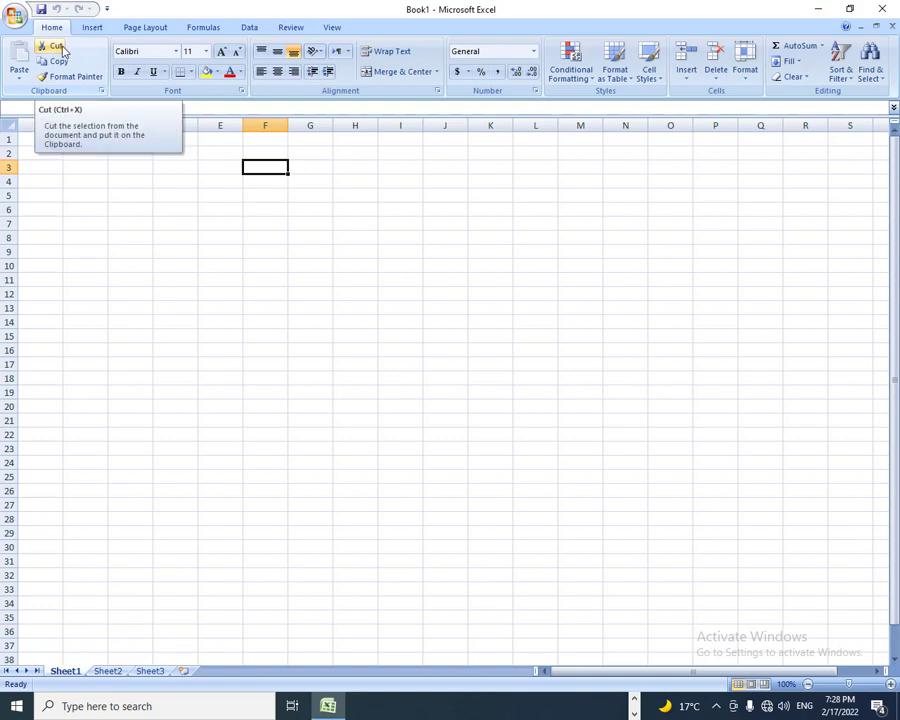
left_click(221, 181)
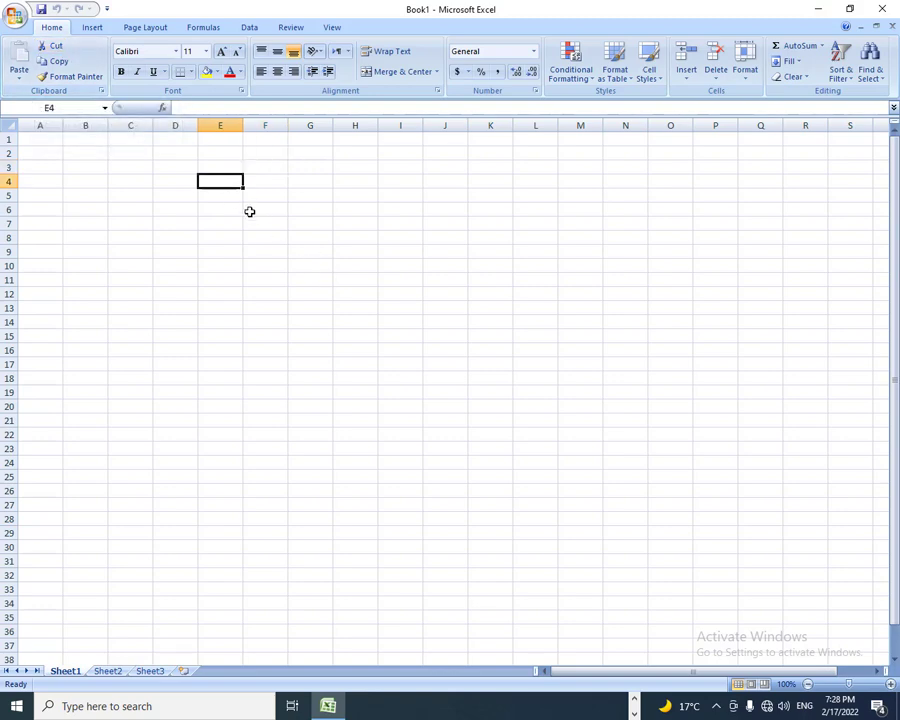
type("60")
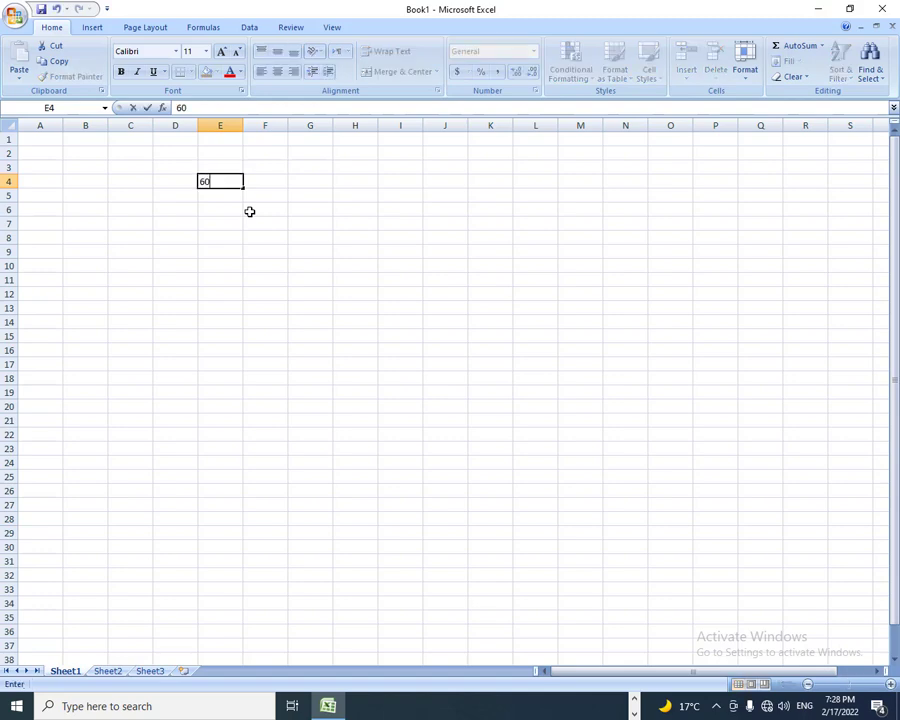
key("Return")
type("50")
key("Return")
type("40")
key("Return")
type("60")
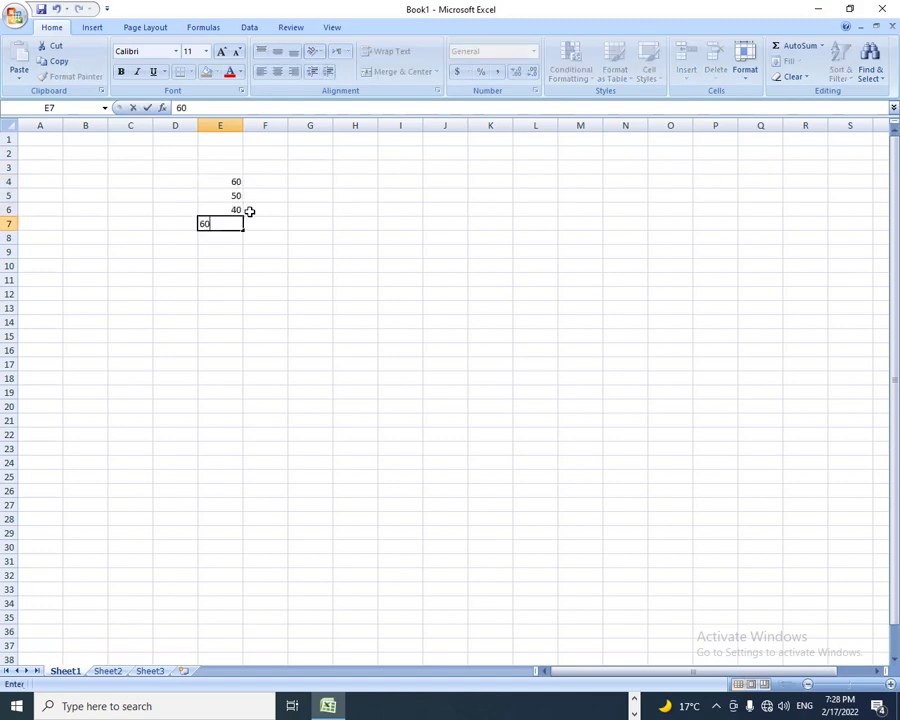
key("Return")
type("99")
key("Return")
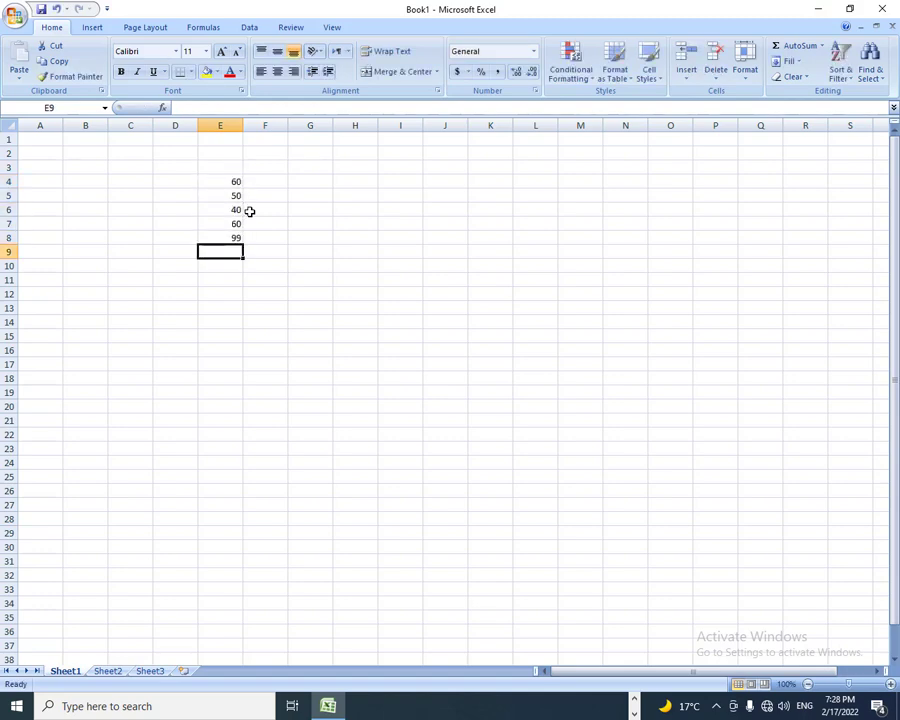
type("80")
key("Return")
type("30")
key("Return")
type("50")
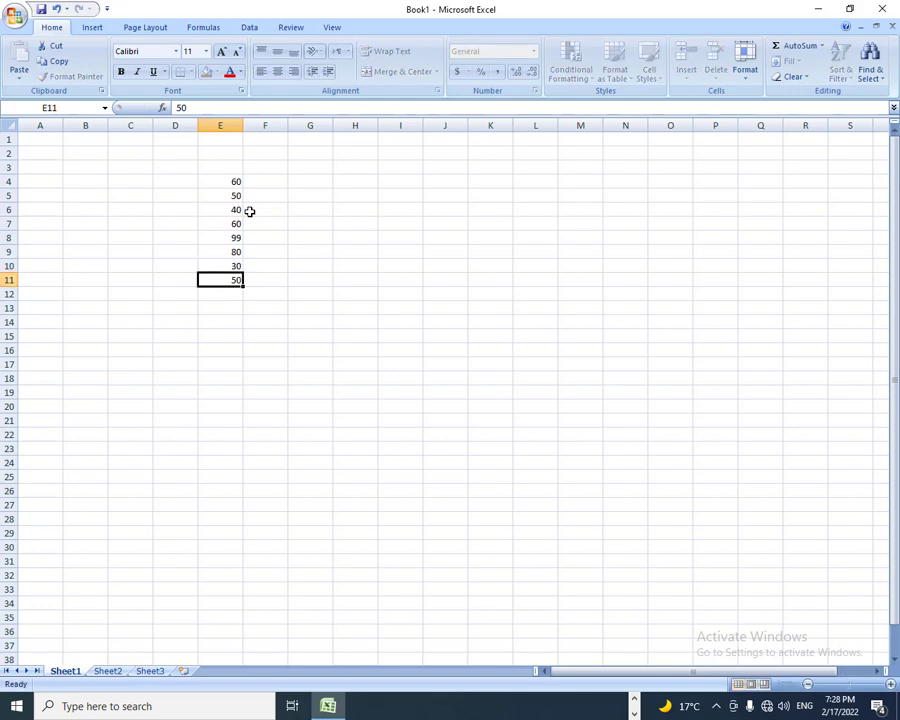
key("Return")
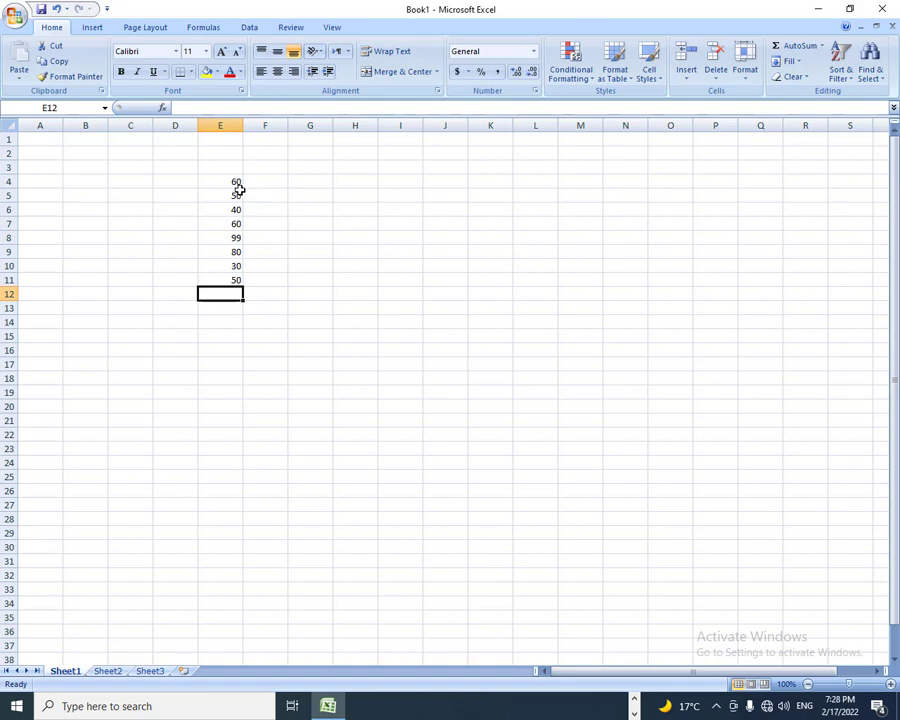
Move the eight values from E4:E11 to J4:J11 by dragging the selection.
left_click_drag(233, 181, 232, 279)
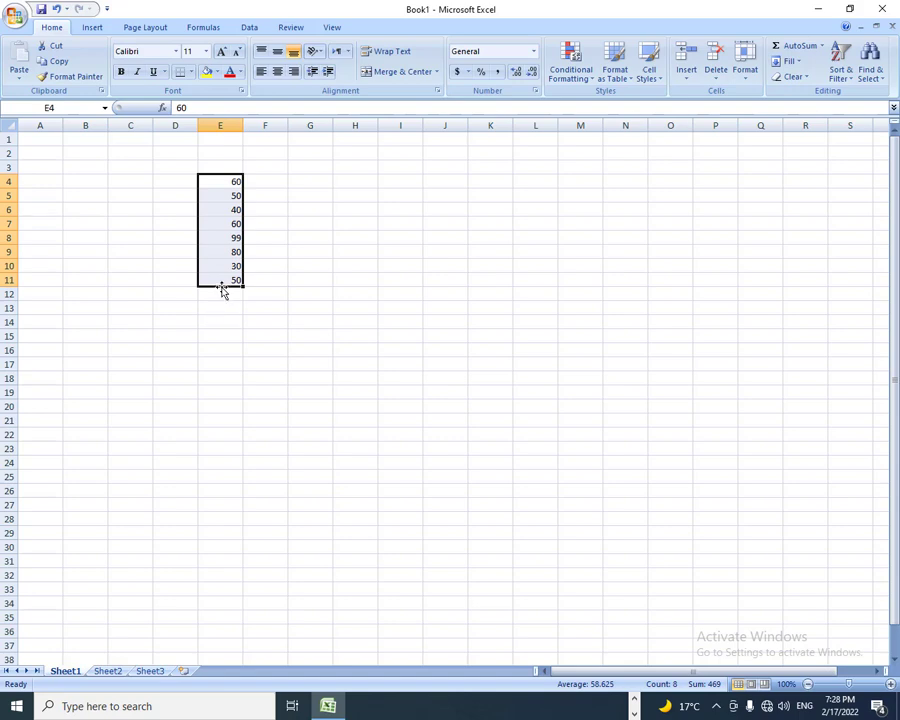
left_click_drag(223, 290, 426, 278)
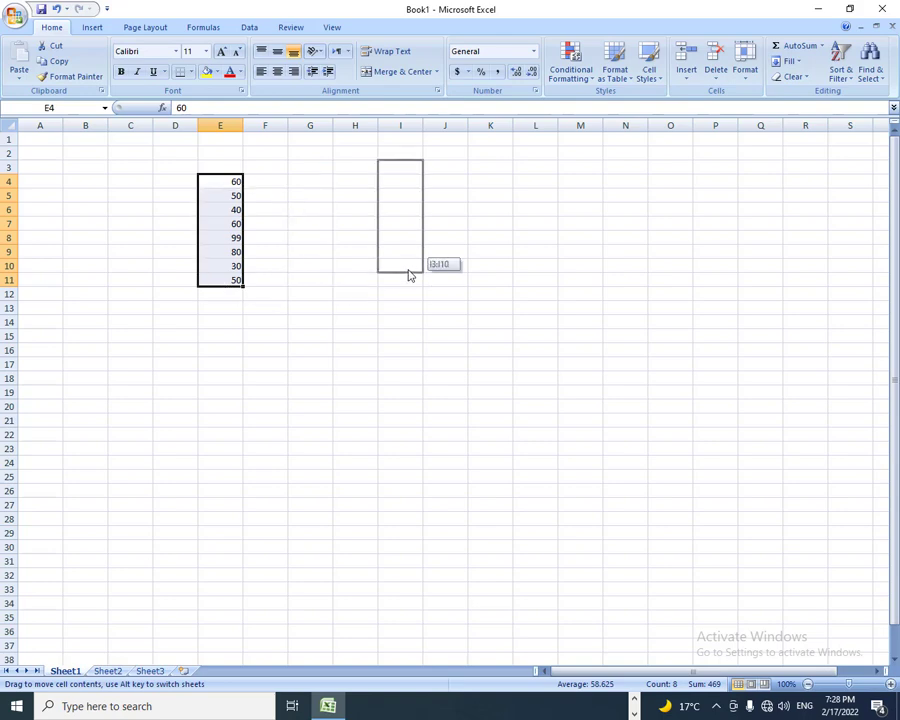
left_click_drag(426, 278, 428, 282)
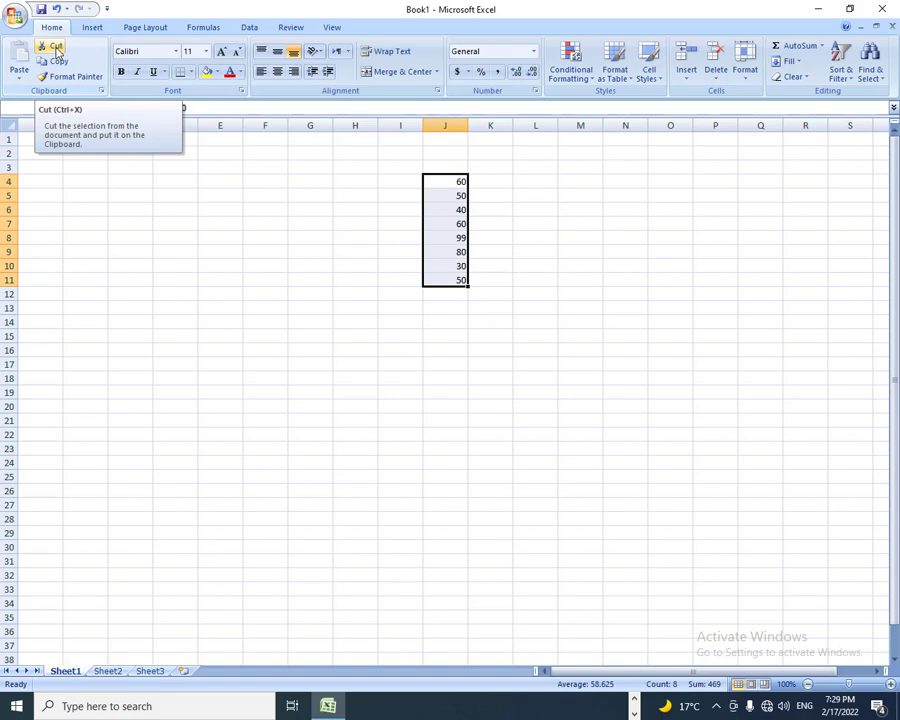
Cut the values from J4:J11 and paste them starting at C4.
left_click(55, 47)
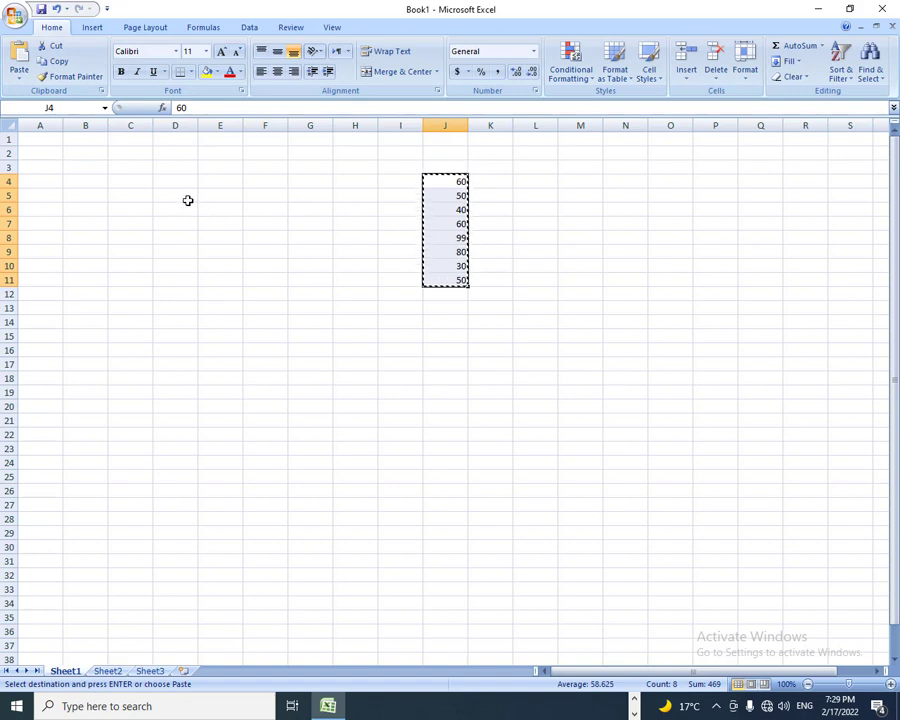
left_click(121, 182)
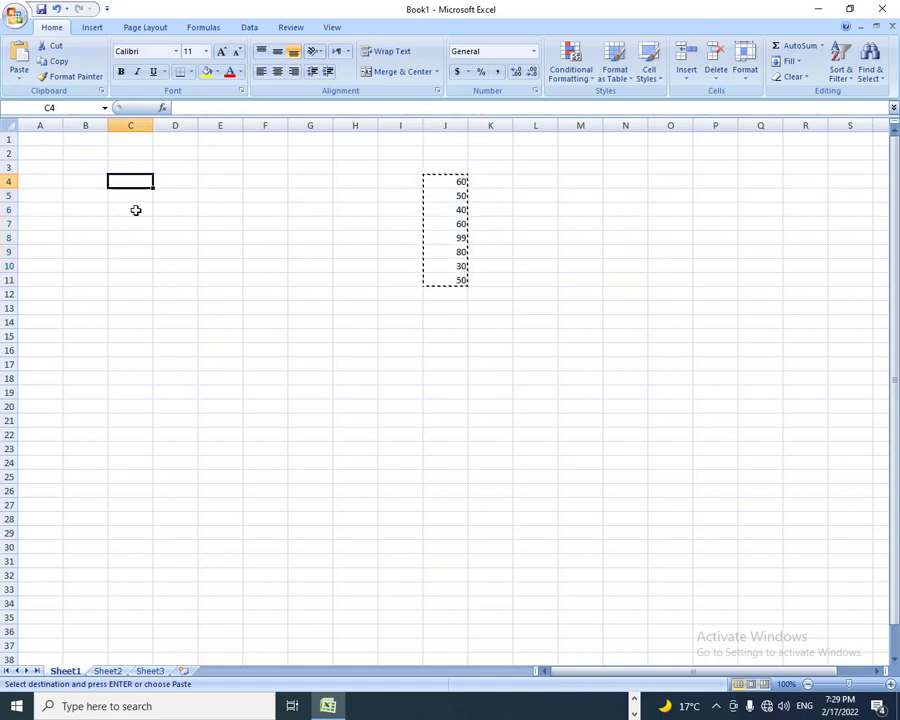
left_click(19, 60)
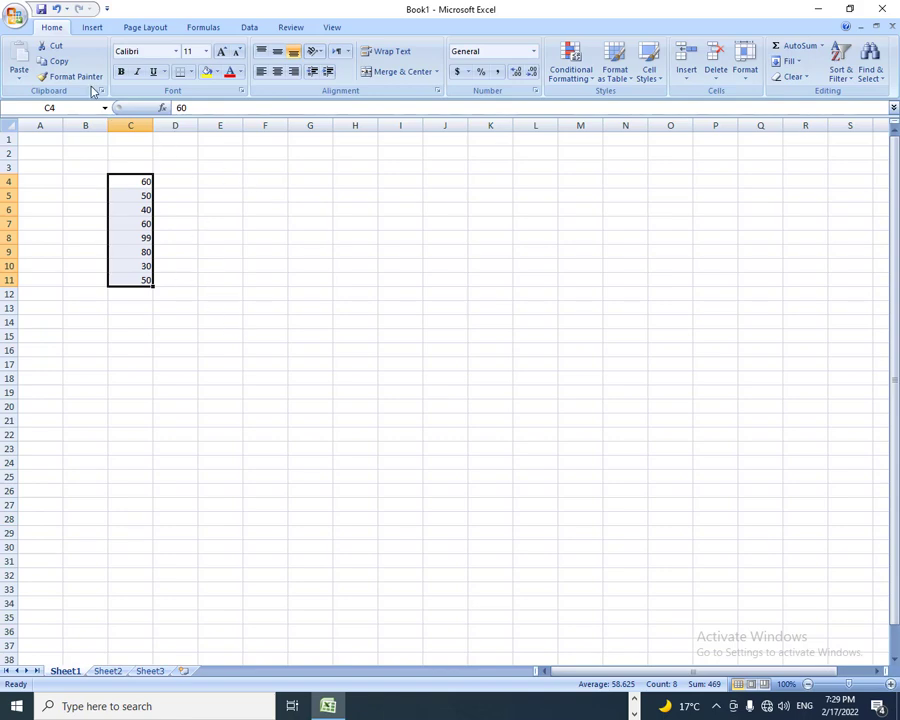
Copy C4:C11 and paste it into I4, F4, L4 and O4.
left_click(57, 63)
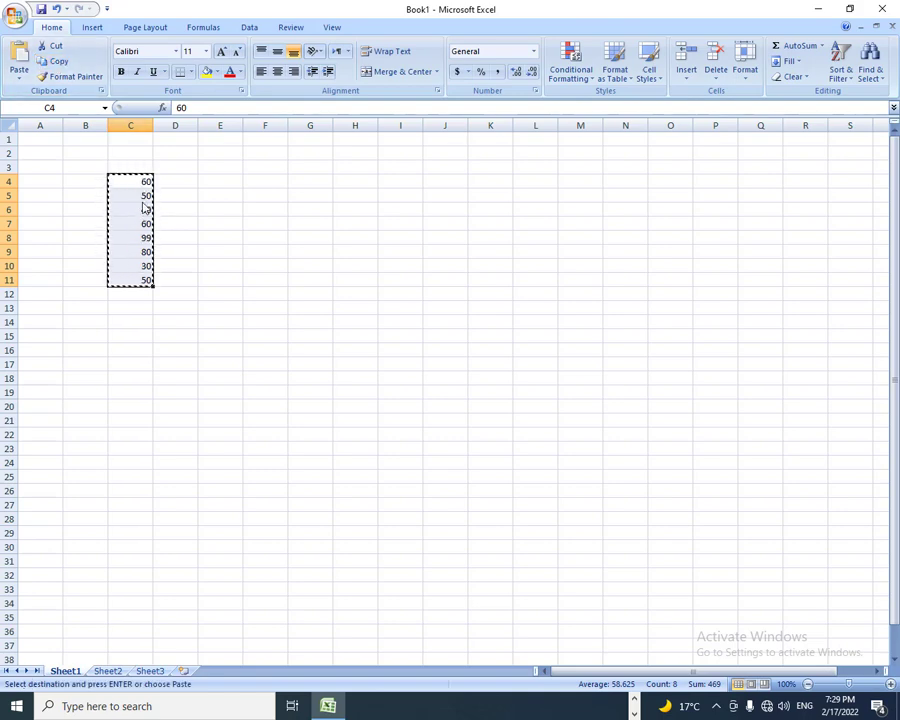
left_click(390, 183)
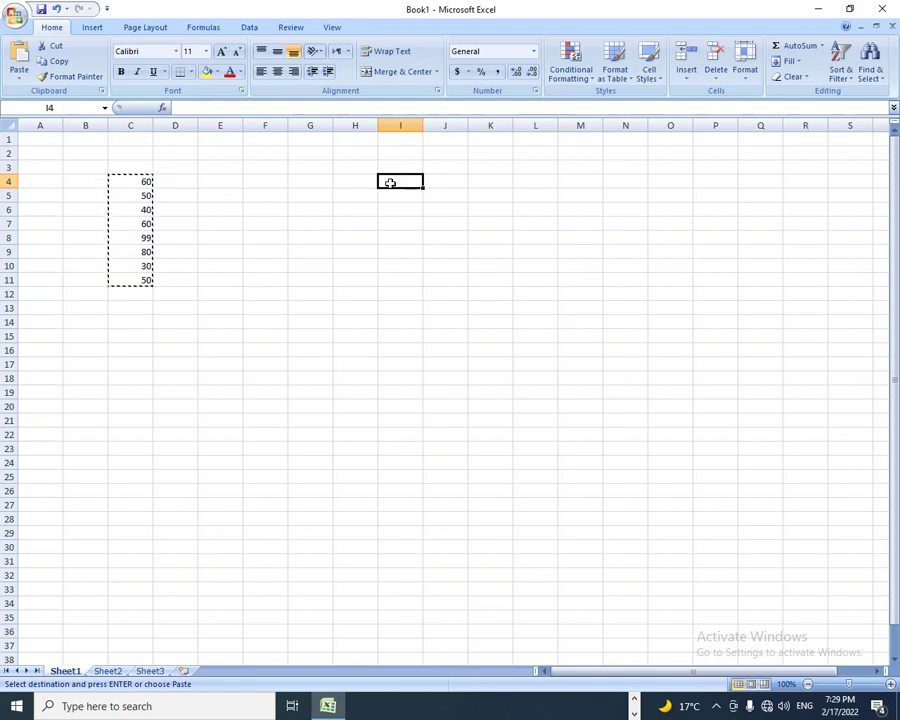
left_click(18, 58)
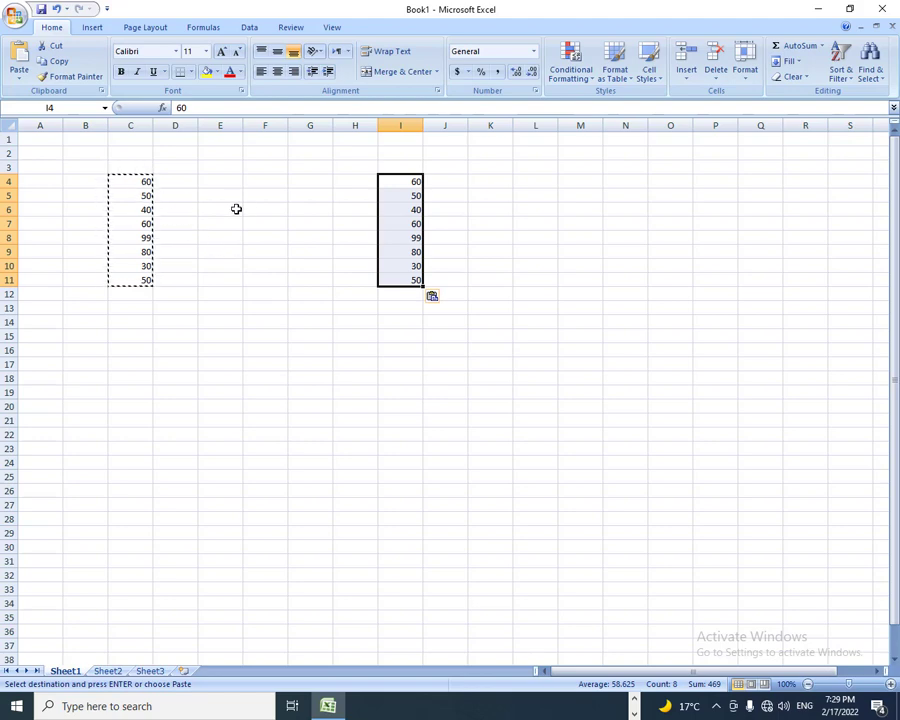
left_click(257, 178)
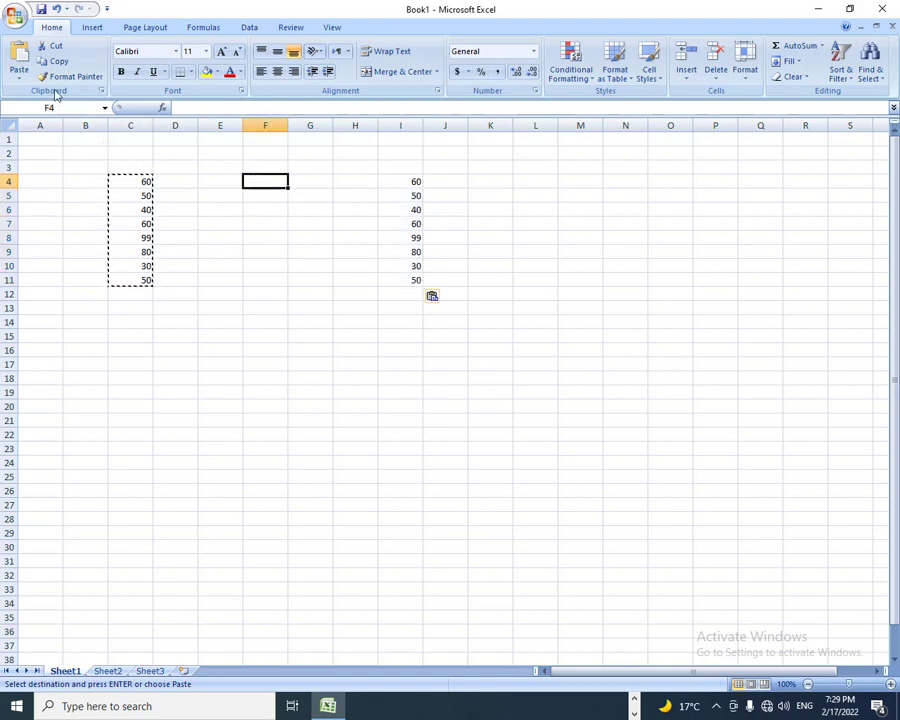
left_click(19, 60)
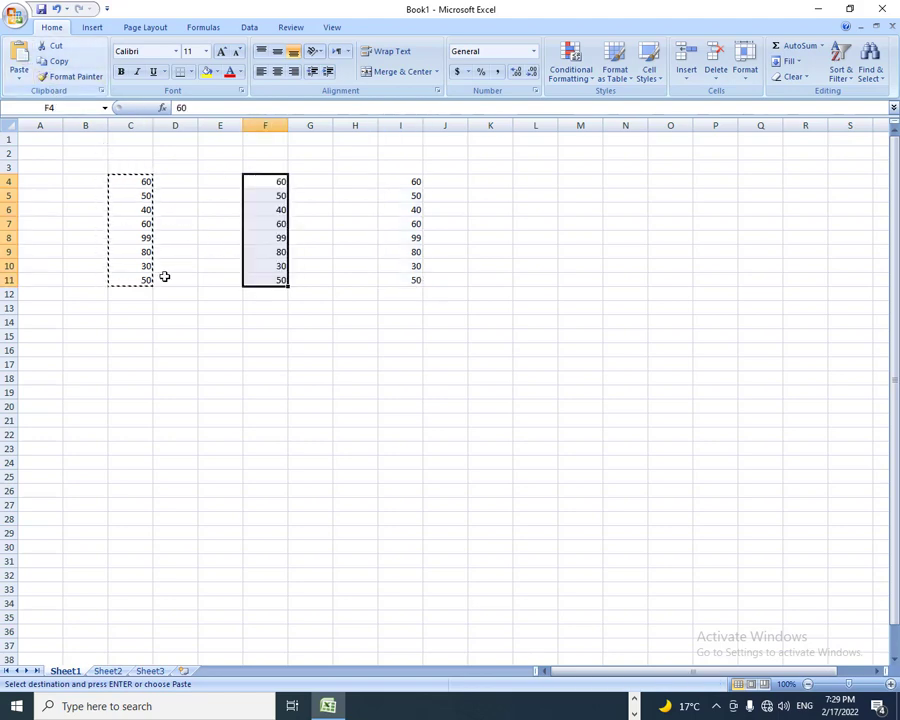
left_click(530, 183)
left_click(19, 60)
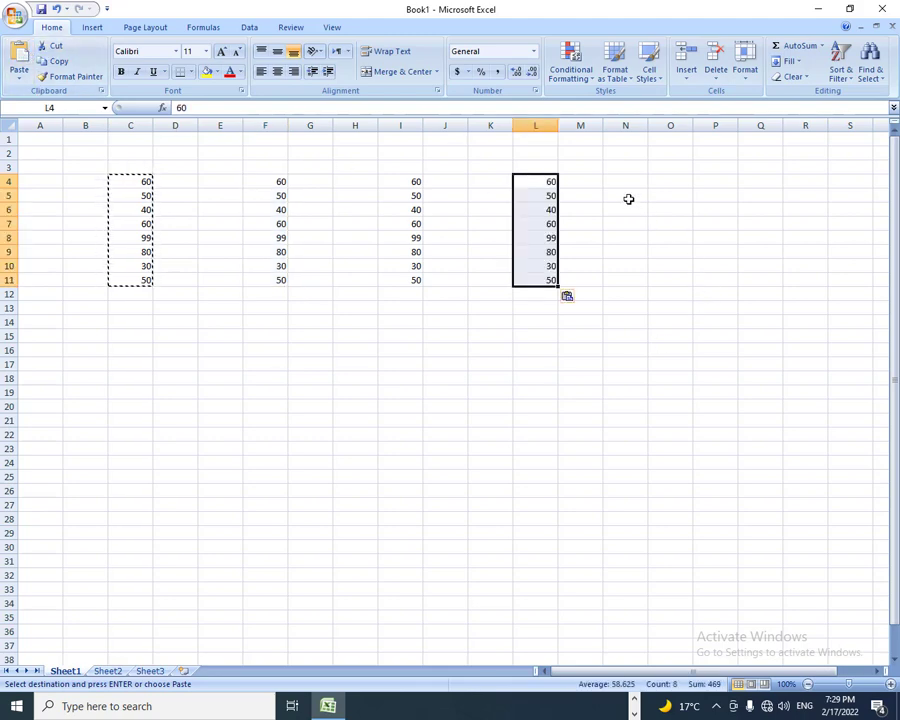
left_click(665, 181)
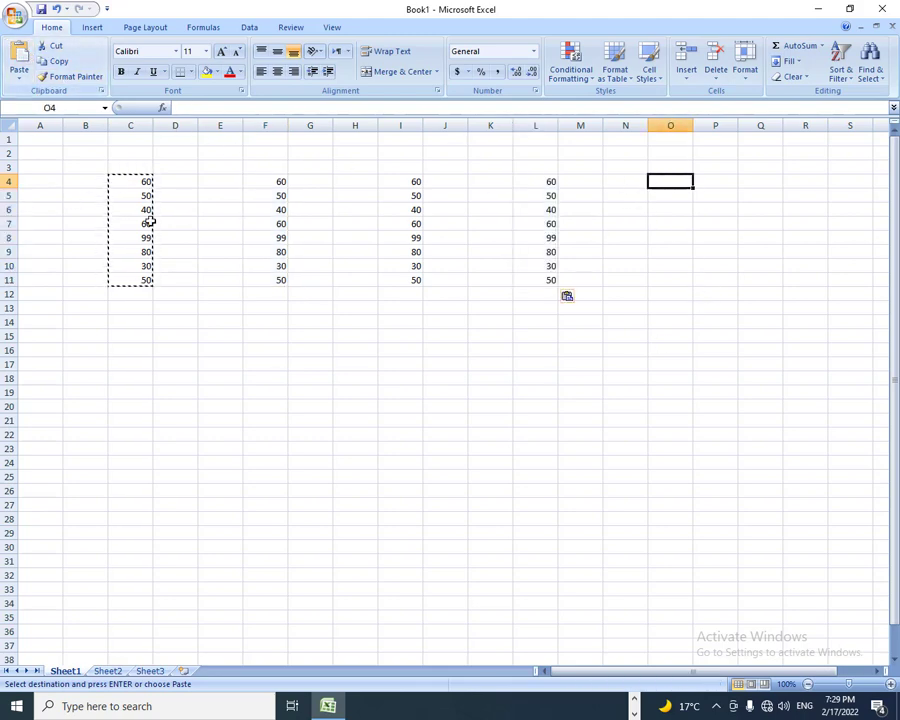
left_click(22, 56)
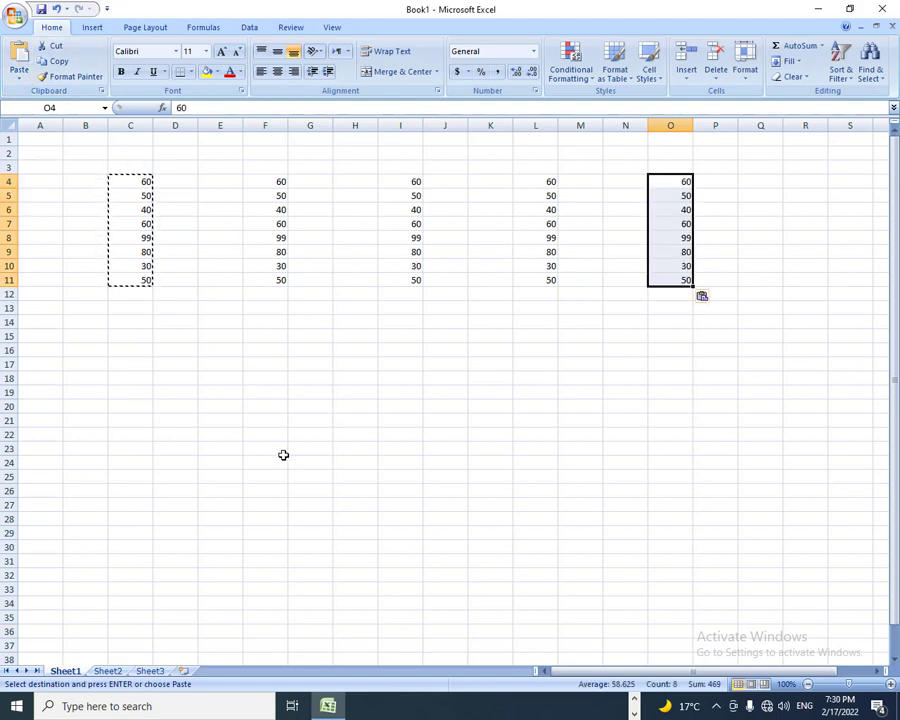
key("Escape")
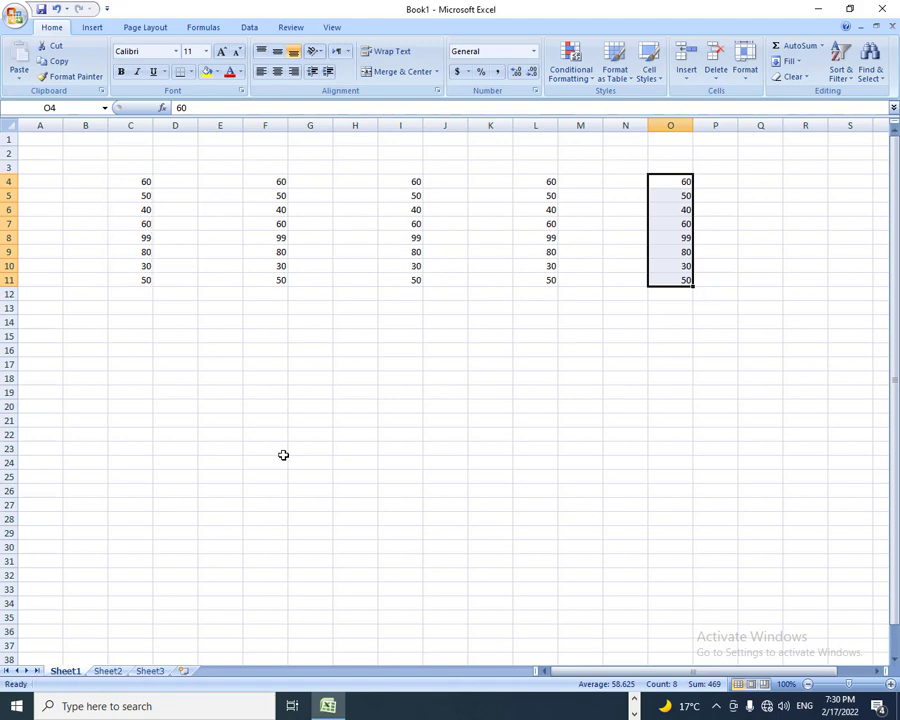
Make the C4:C11 values bold and red, with borders on every cell.
left_click(178, 405)
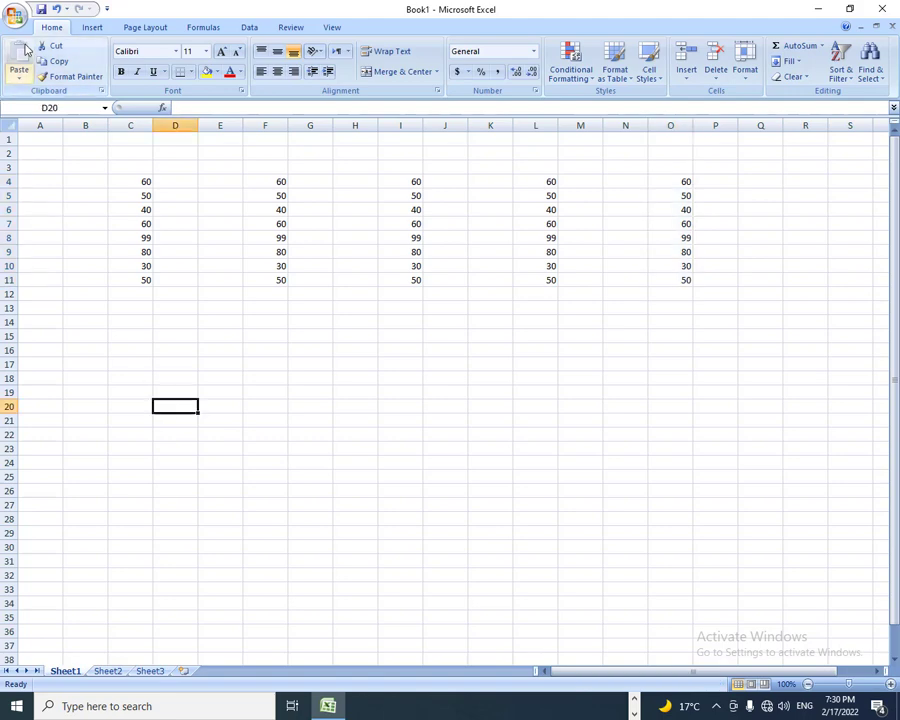
left_click_drag(148, 181, 134, 276)
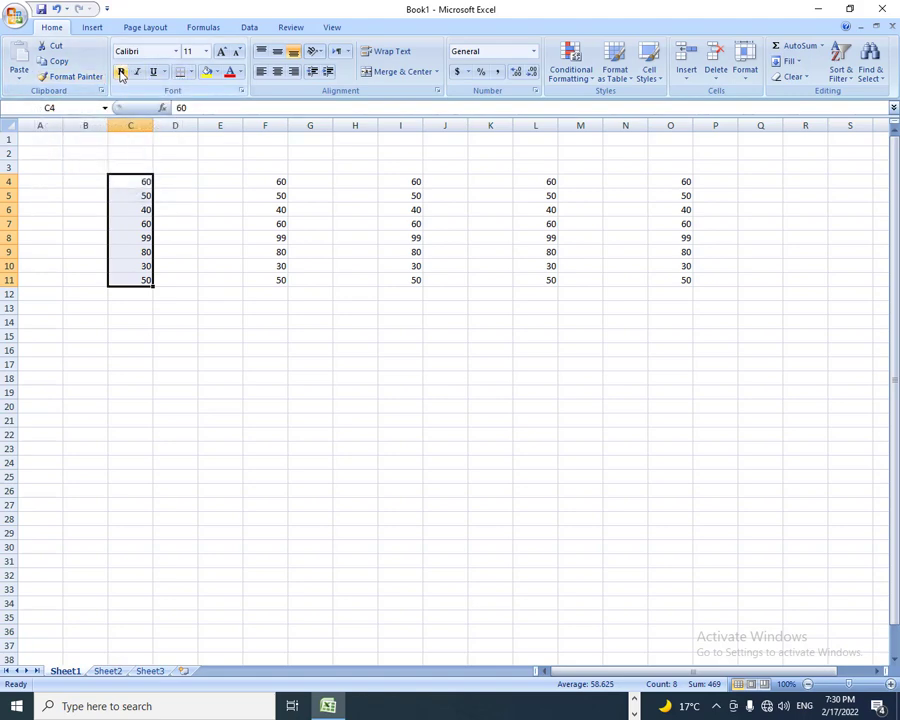
left_click(121, 76)
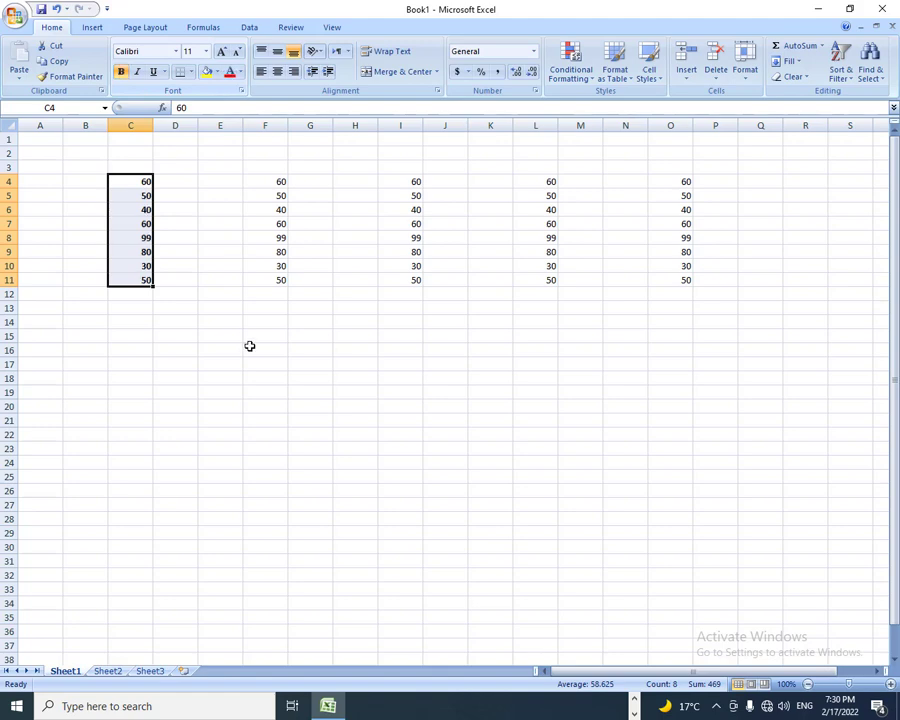
left_click(229, 73)
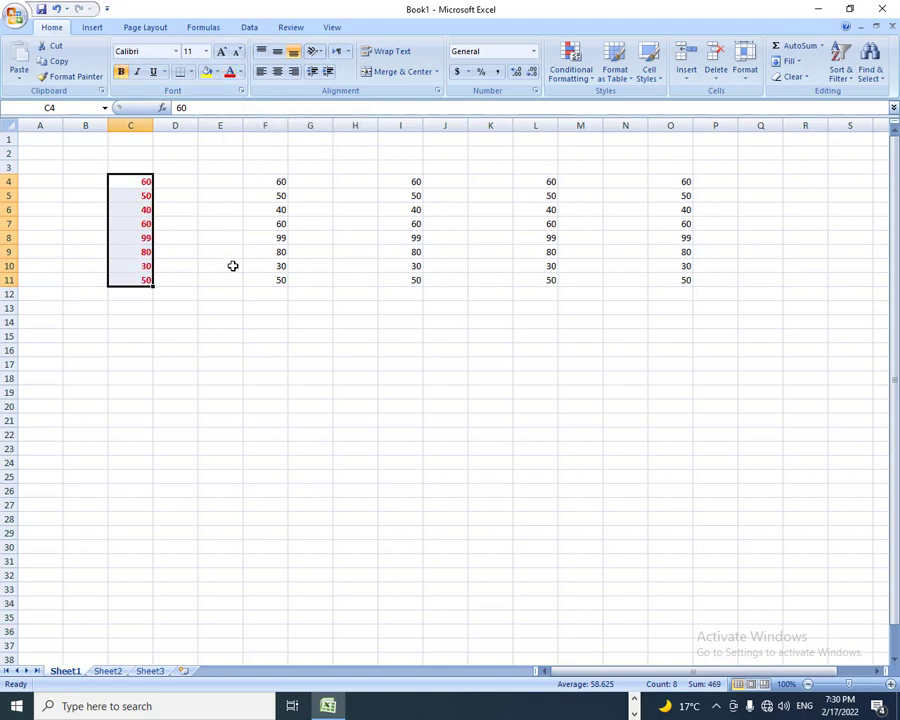
left_click(191, 72)
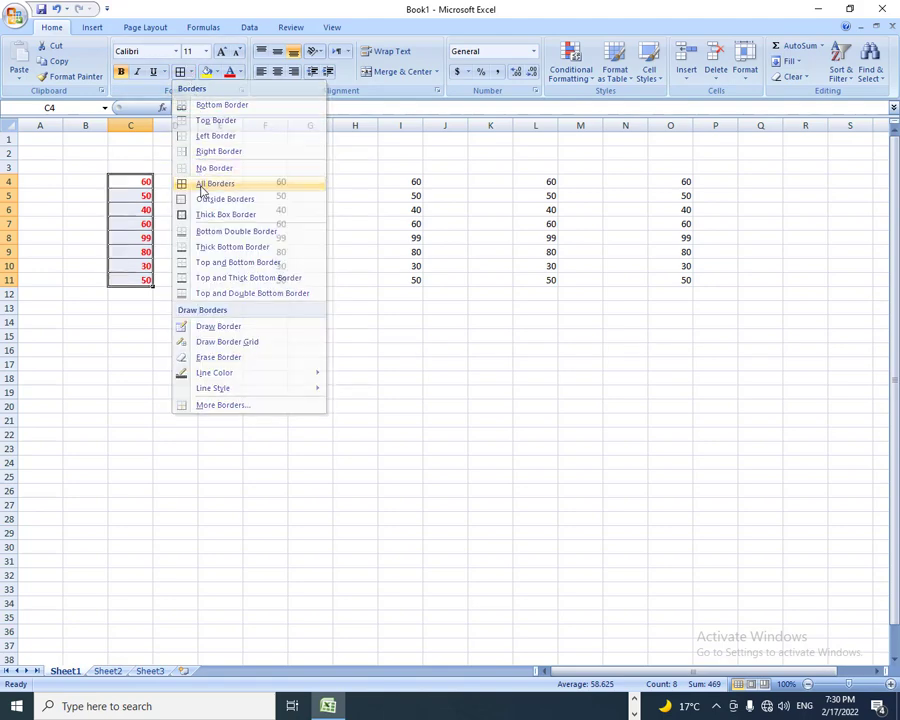
left_click(201, 185)
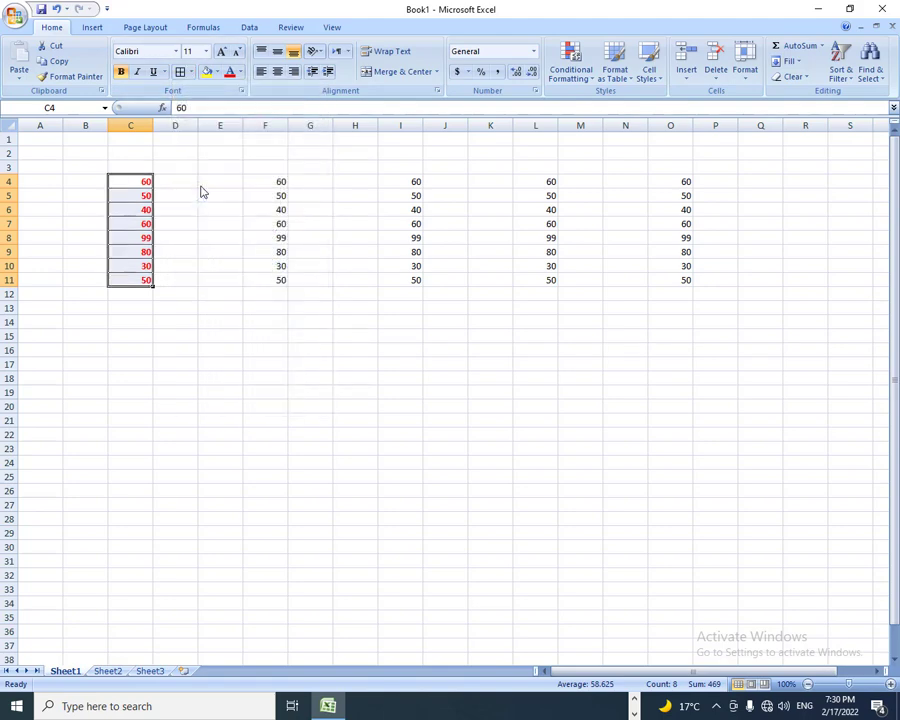
Give C4:C11 a yellow fill, 16-point font, and horizontal and vertical centring.
left_click(217, 72)
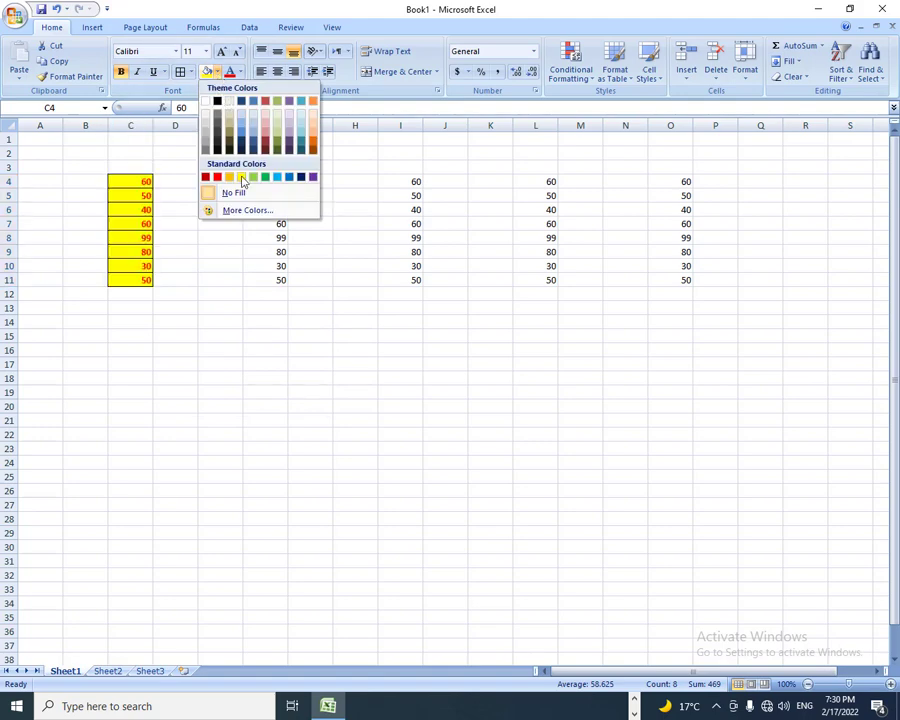
left_click(241, 178)
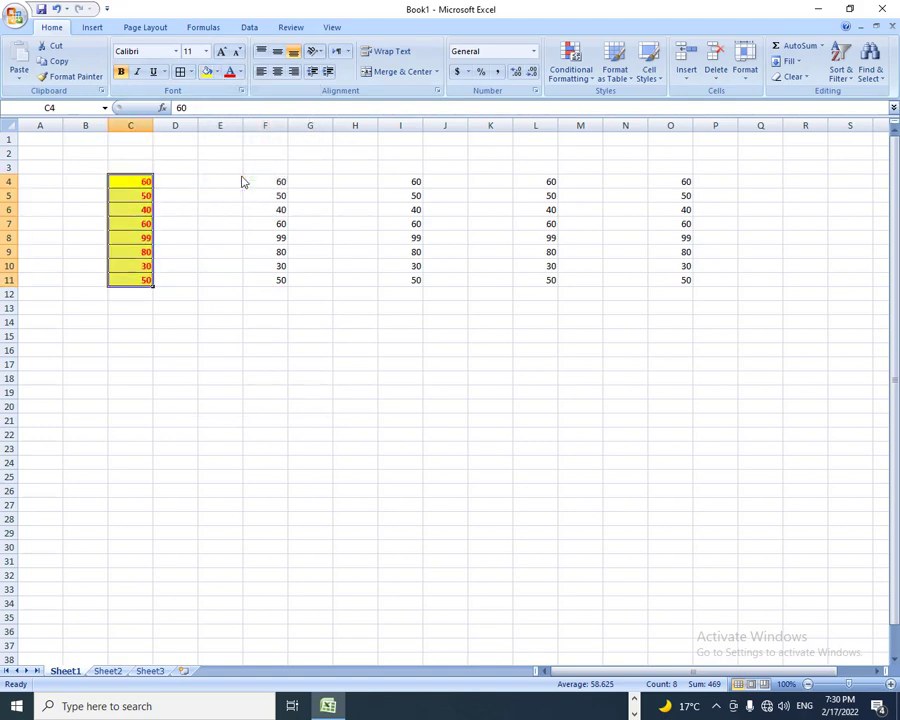
left_click(222, 52)
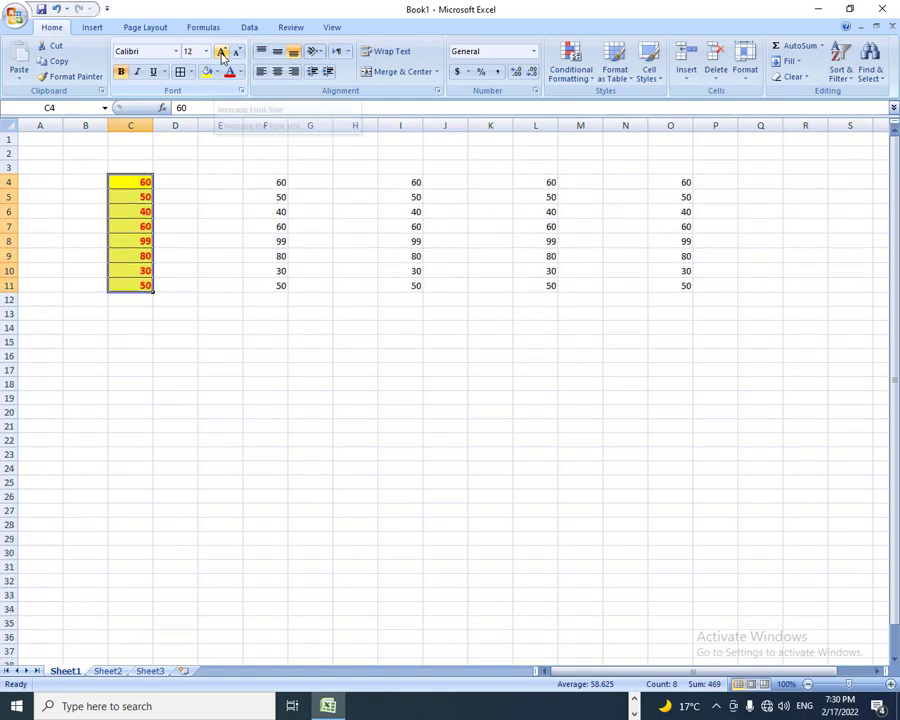
left_click(222, 52)
left_click(222, 52)
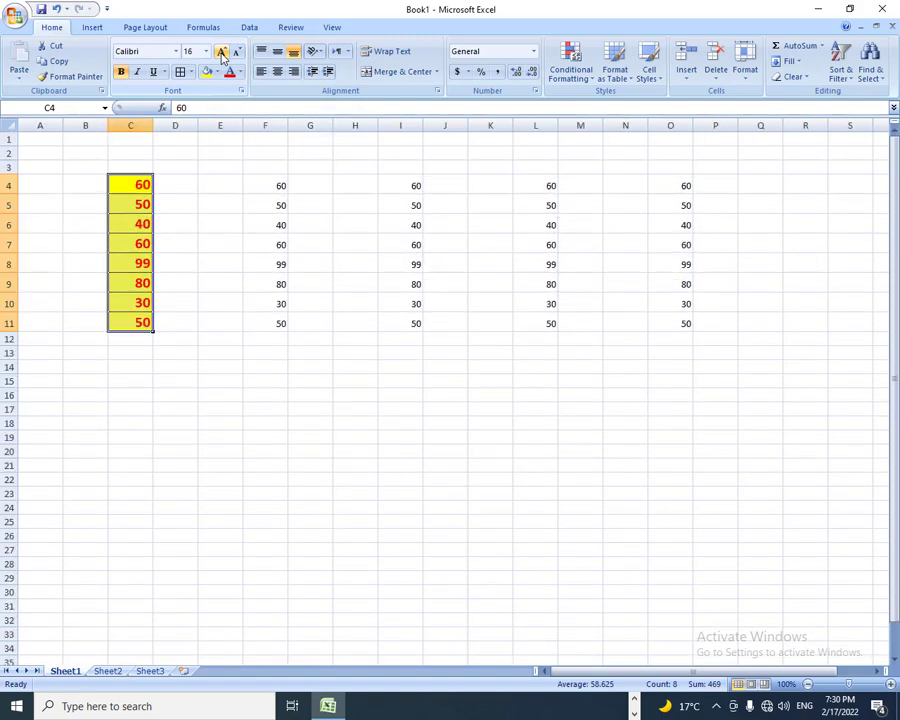
left_click(278, 73)
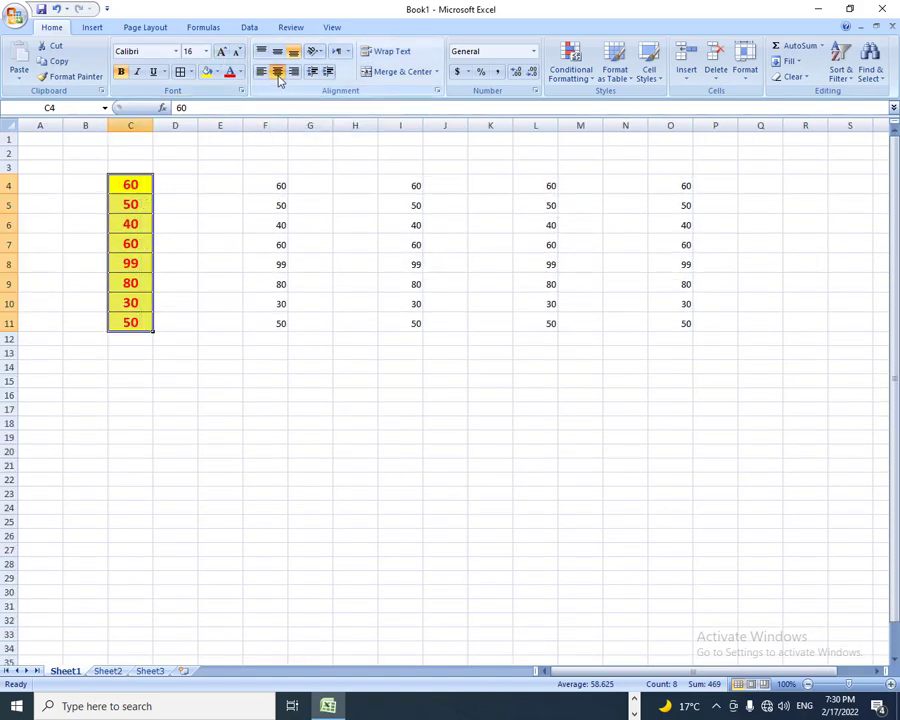
left_click(278, 56)
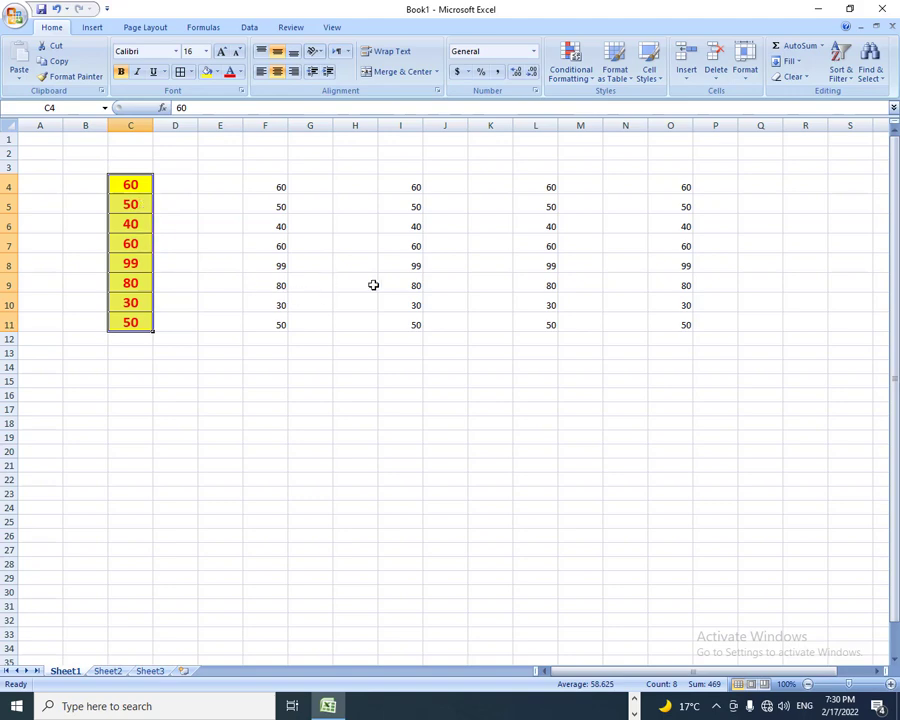
Use Format Painter to copy C11's formatting onto L4:L11.
left_click(535, 241)
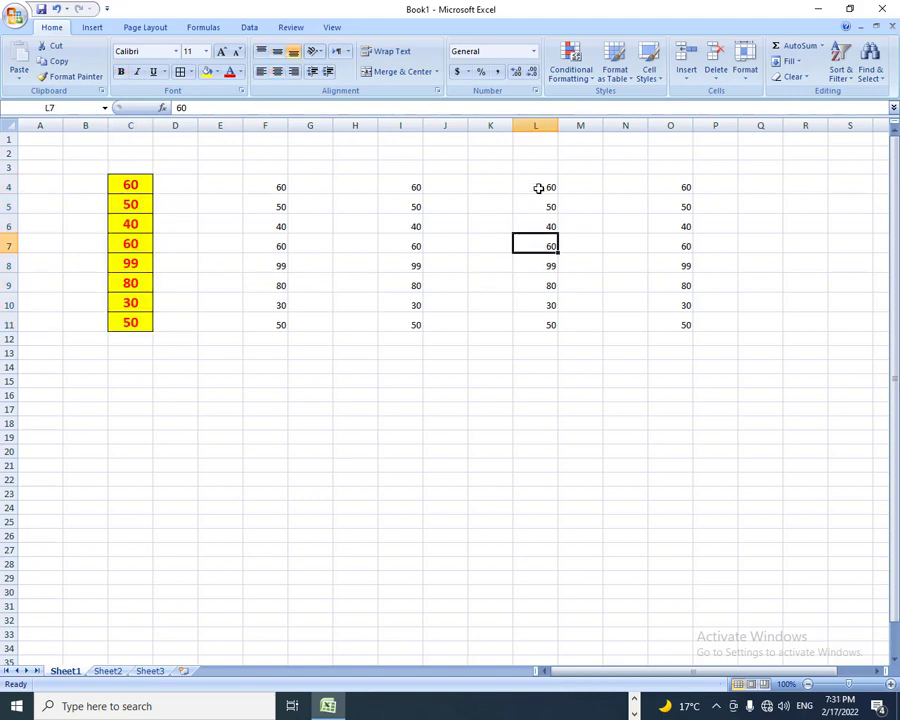
left_click_drag(536, 186, 536, 323)
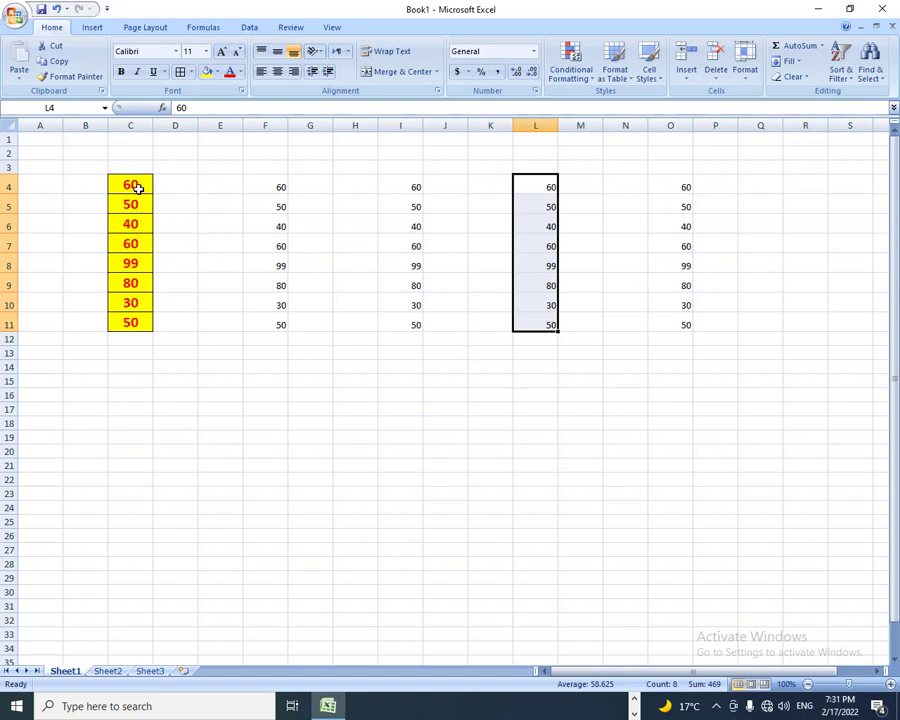
left_click(138, 188)
left_click(130, 224)
left_click(130, 263)
left_click(130, 302)
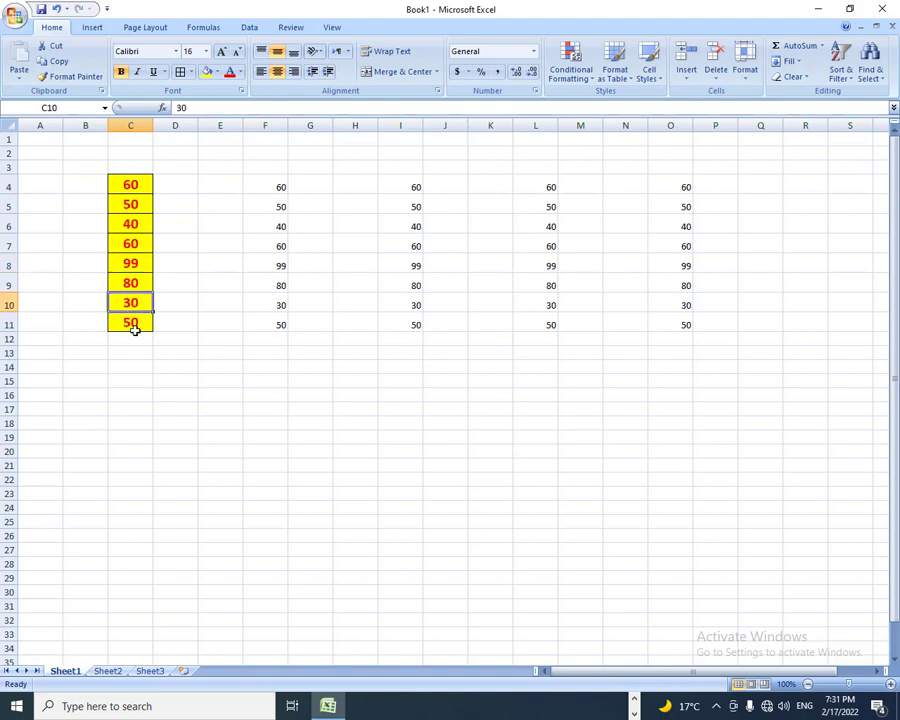
left_click(134, 326)
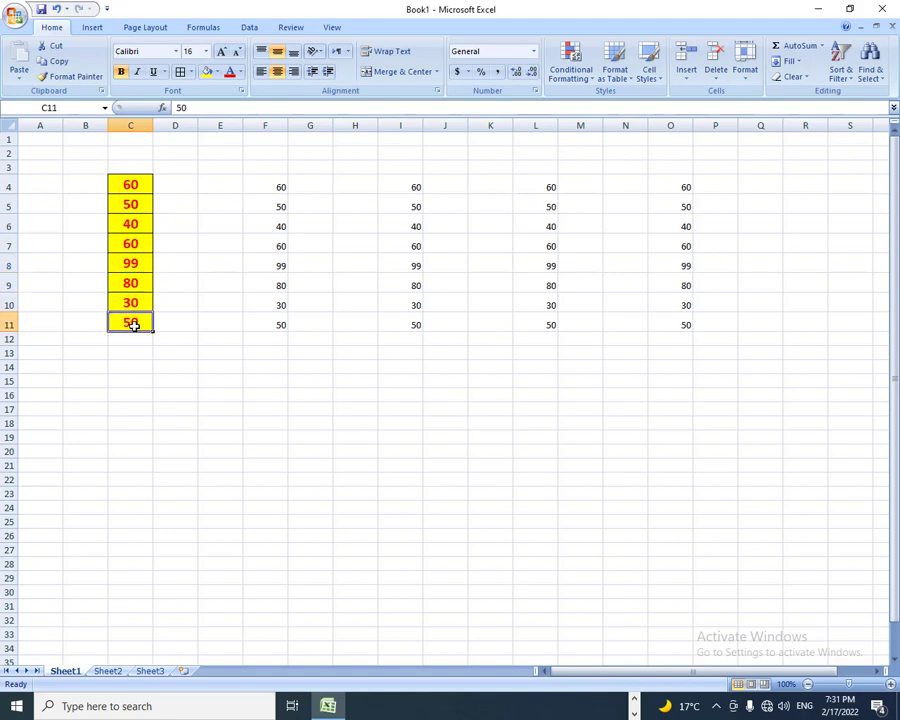
left_click(70, 77)
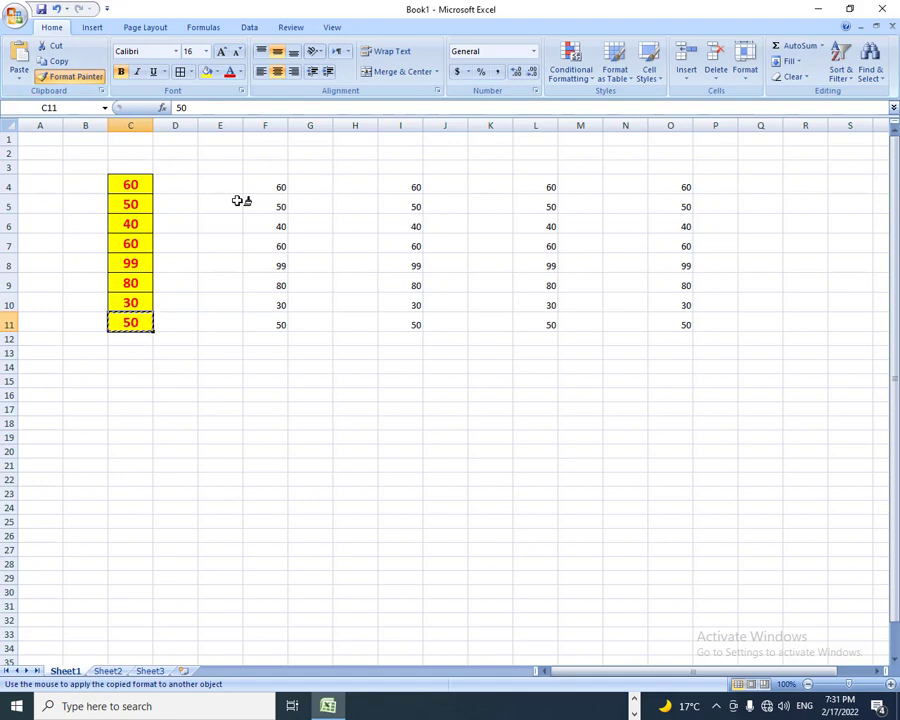
left_click_drag(534, 184, 533, 322)
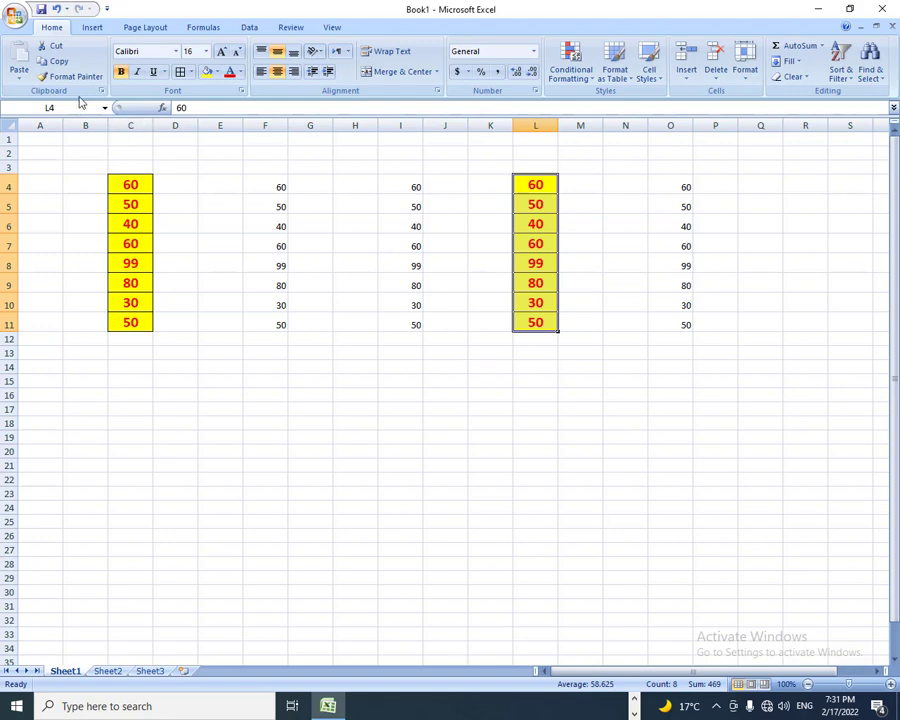
Select cell L9 as the next formatting source.
left_click(130, 222)
left_click(134, 264)
left_click(540, 205)
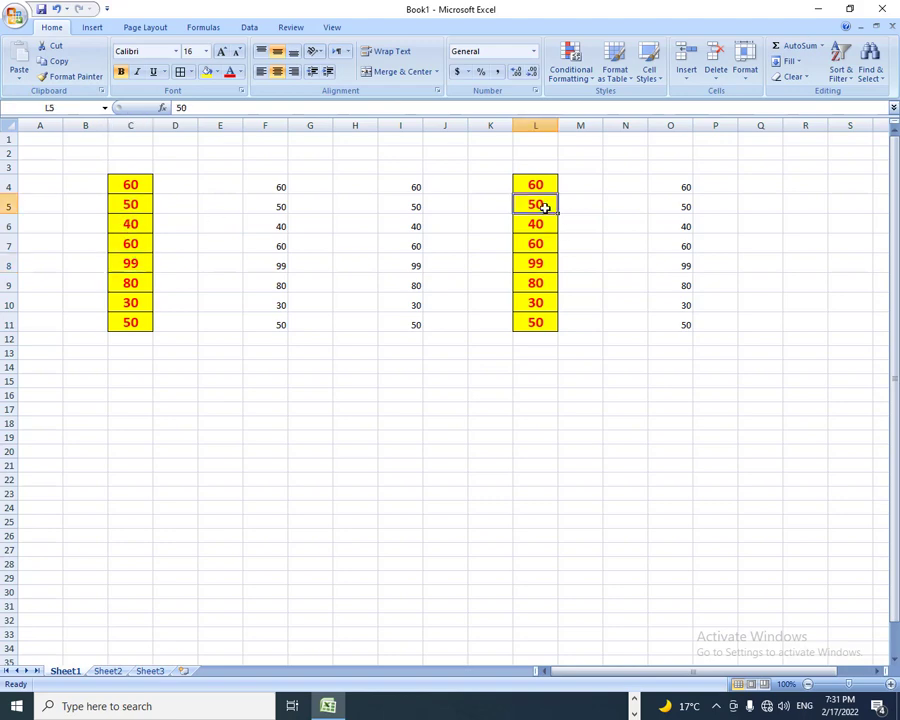
left_click(535, 244)
left_click(533, 283)
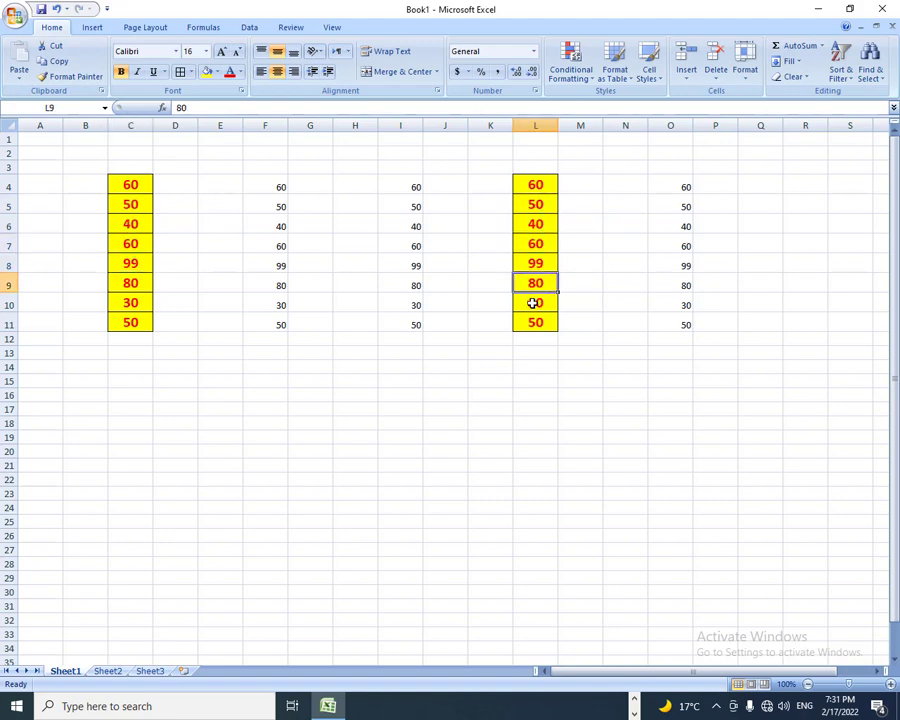
Paint L9's formatting onto I11, I8, I5, I4, F4:F11, O5, O8 and O11.
left_click(82, 82)
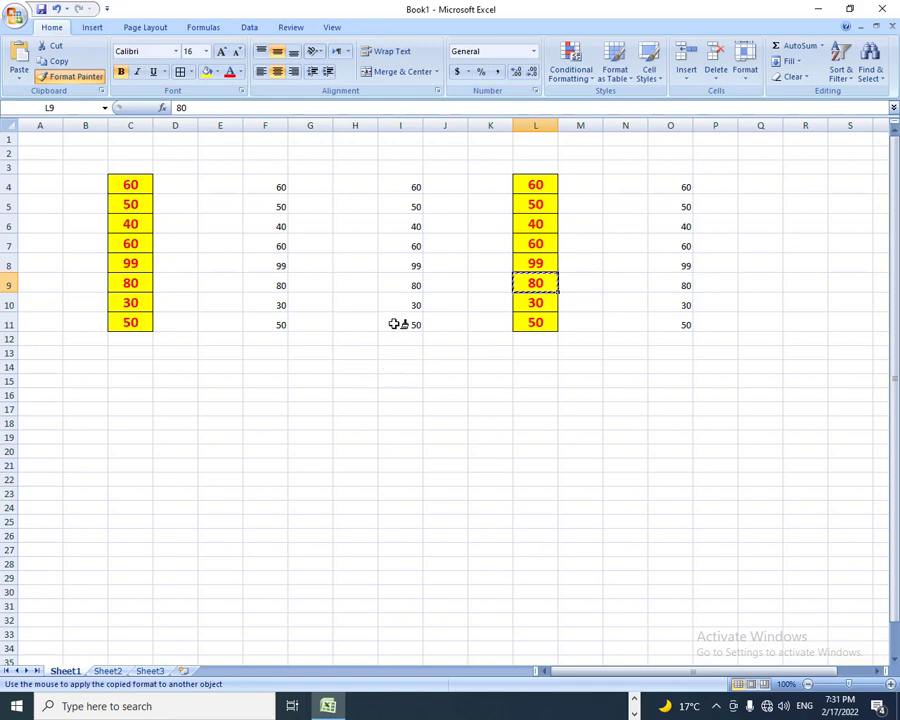
left_click(396, 324)
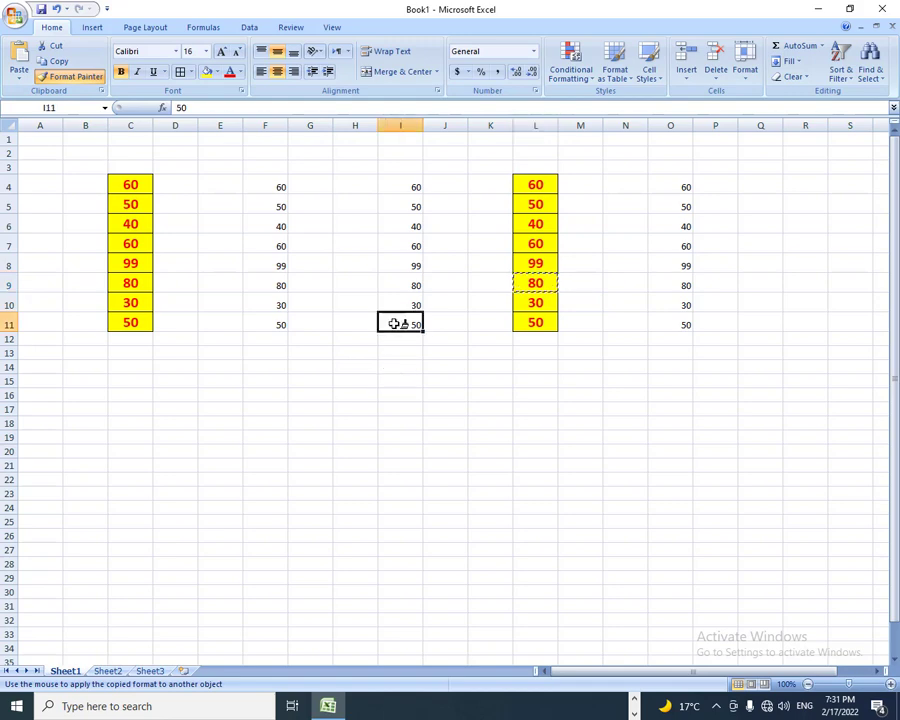
left_click(400, 263)
left_click(402, 204)
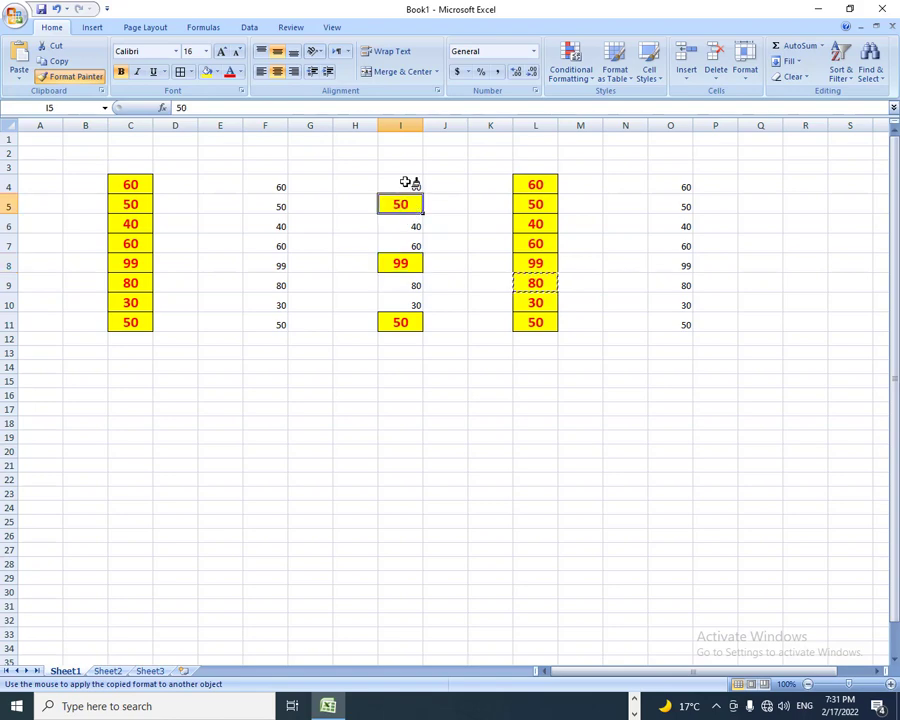
left_click(404, 183)
left_click_drag(280, 188, 276, 318)
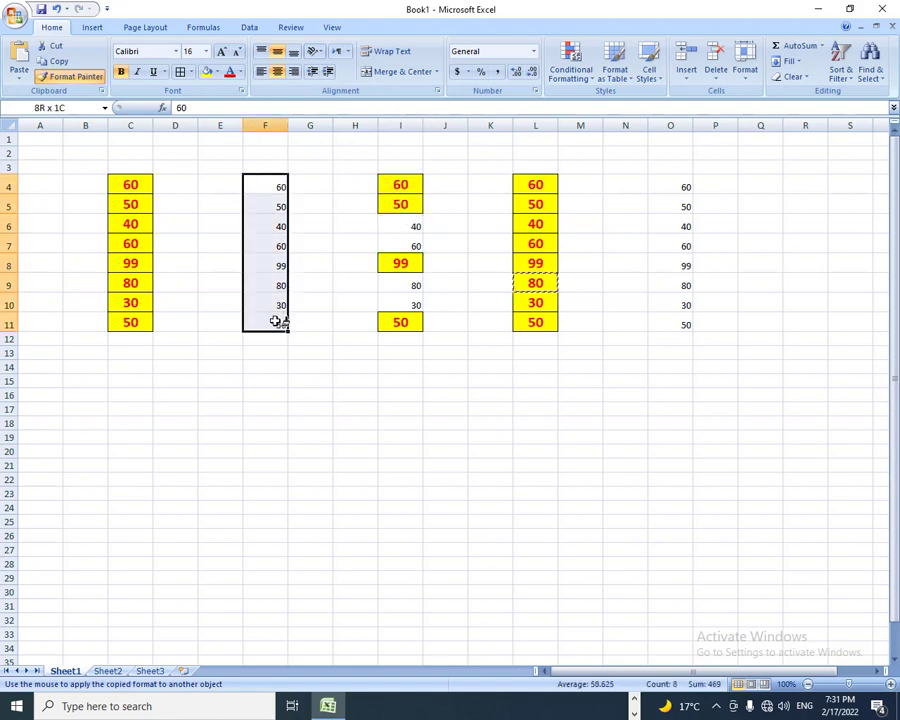
left_click(686, 205)
left_click(686, 265)
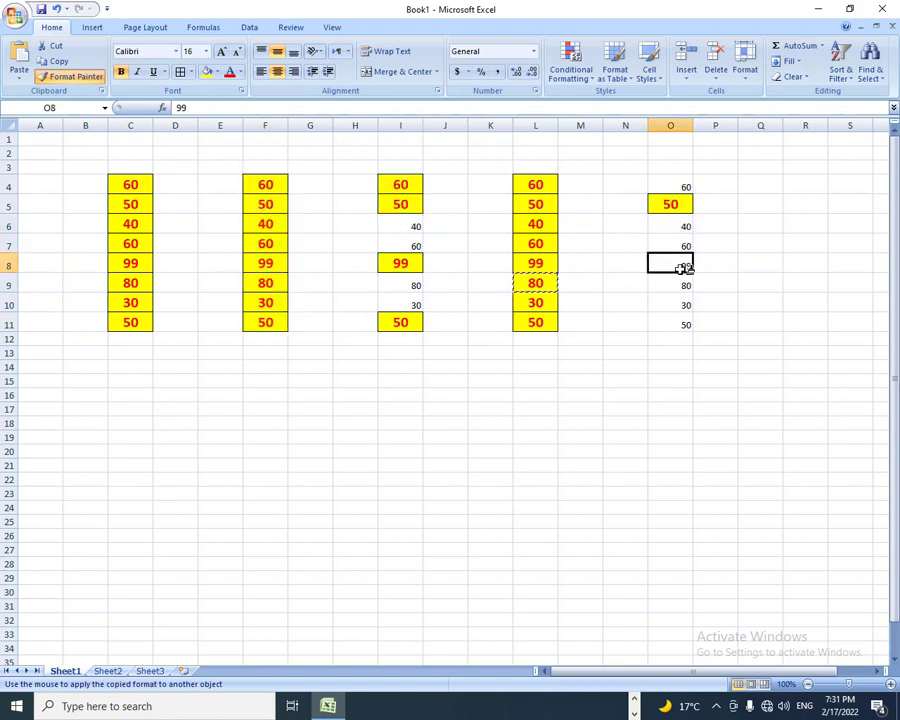
left_click(681, 320)
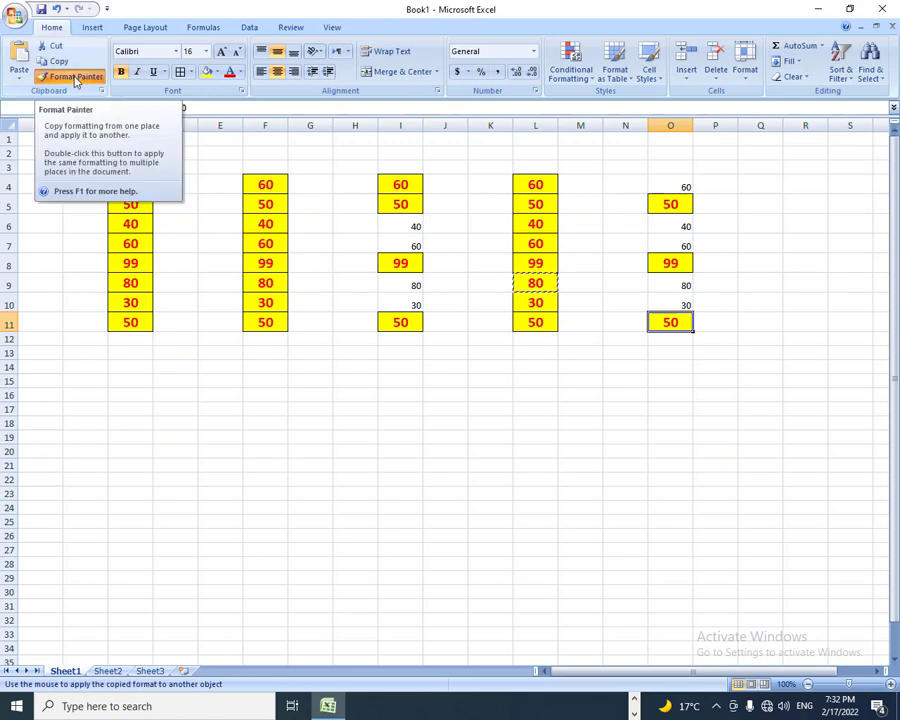
left_click(74, 81)
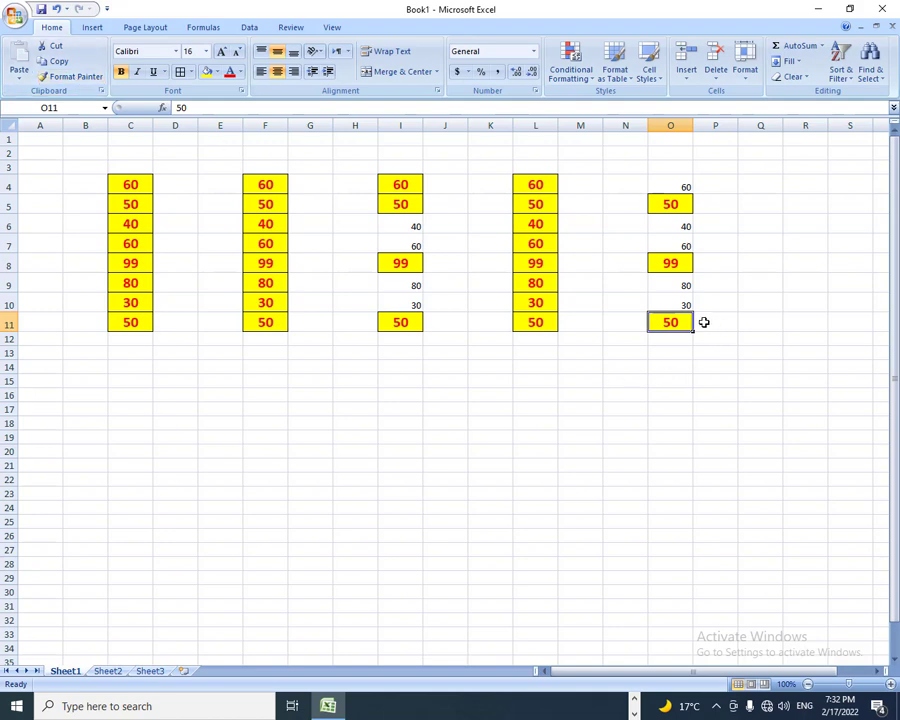
Copy C4:C11 and cancel the paste, then AutoSum C4:C11 into C12.
left_click(573, 366)
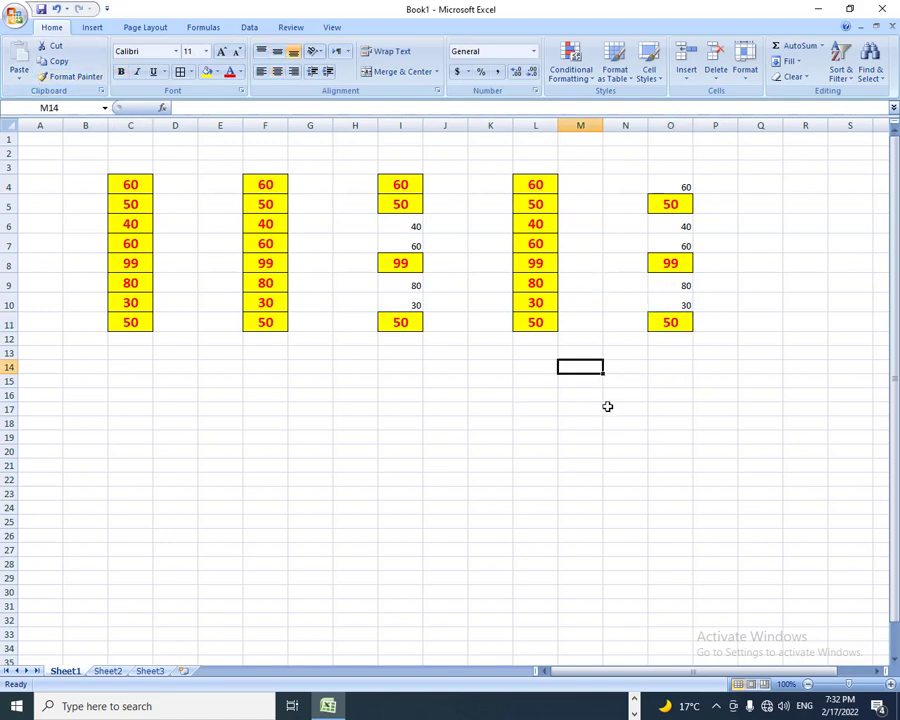
left_click(21, 74)
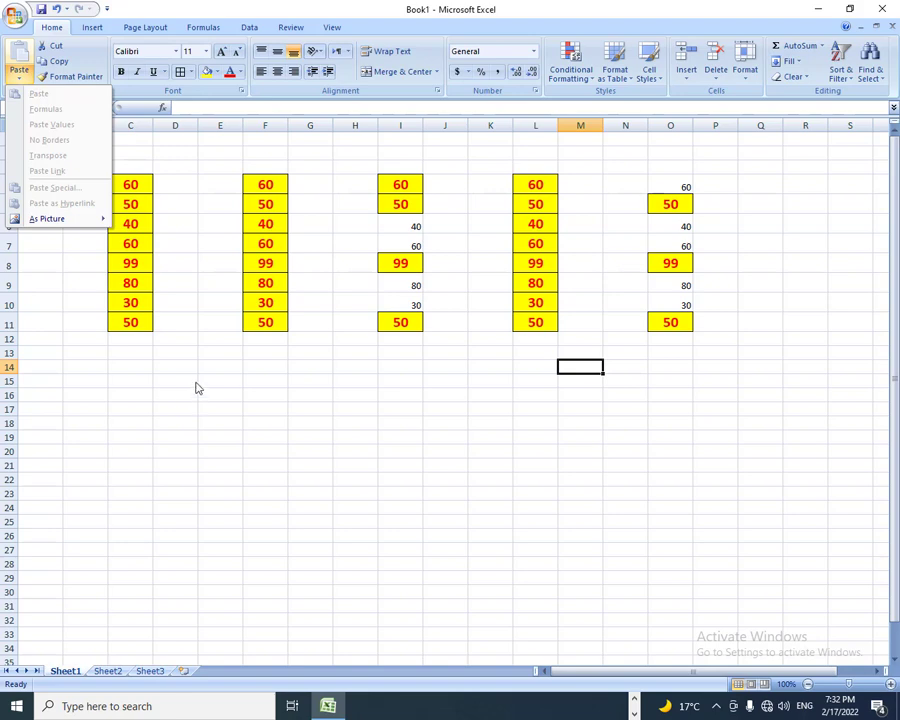
left_click(257, 220)
left_click_drag(141, 181, 144, 320)
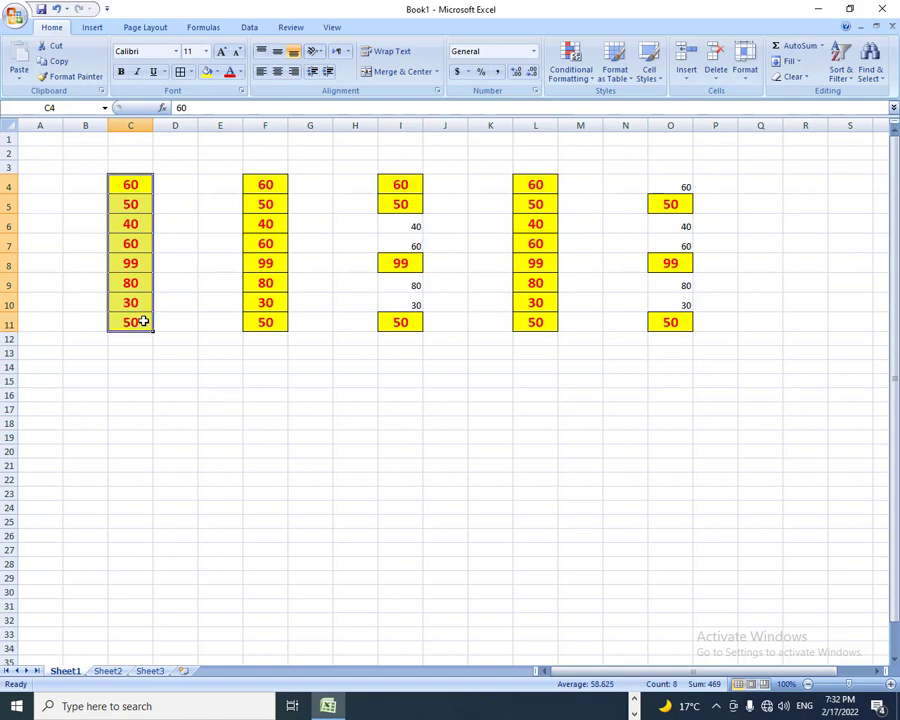
left_click(60, 63)
left_click(120, 369)
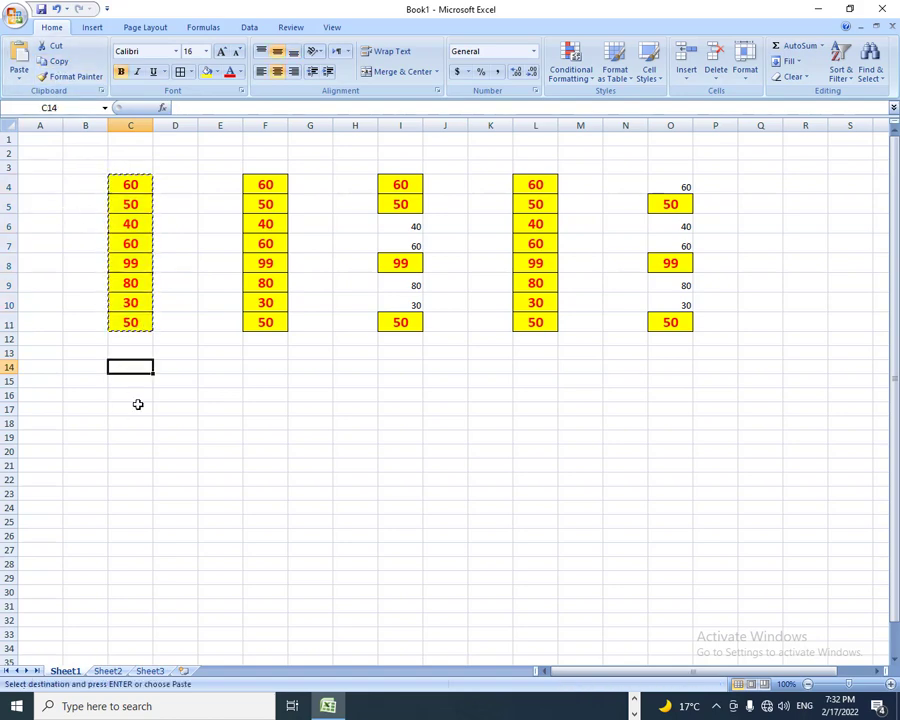
left_click(22, 84)
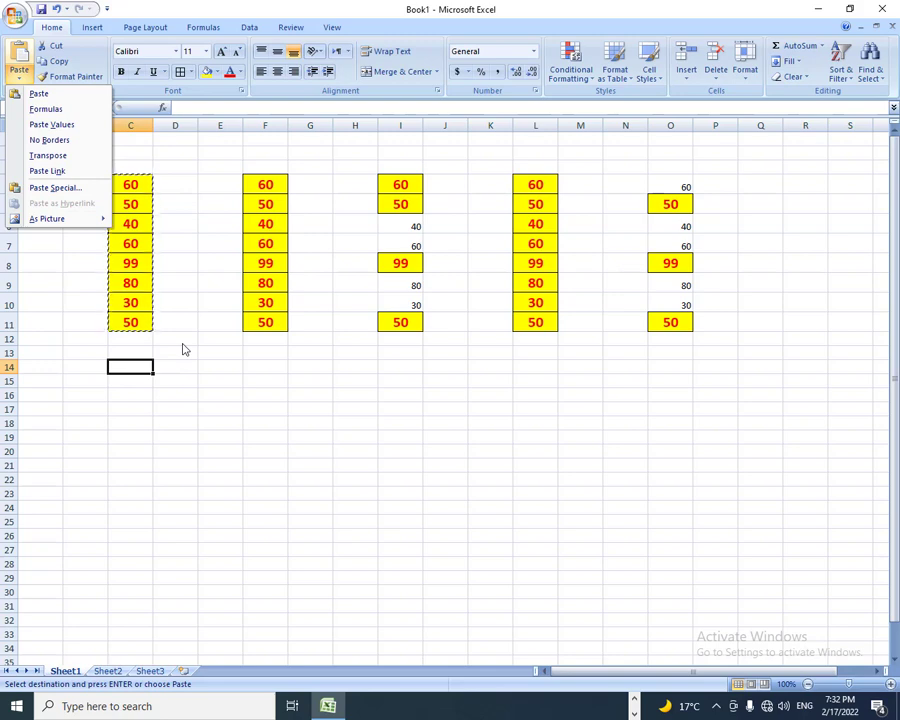
key("Escape")
key("Escape")
left_click(130, 338)
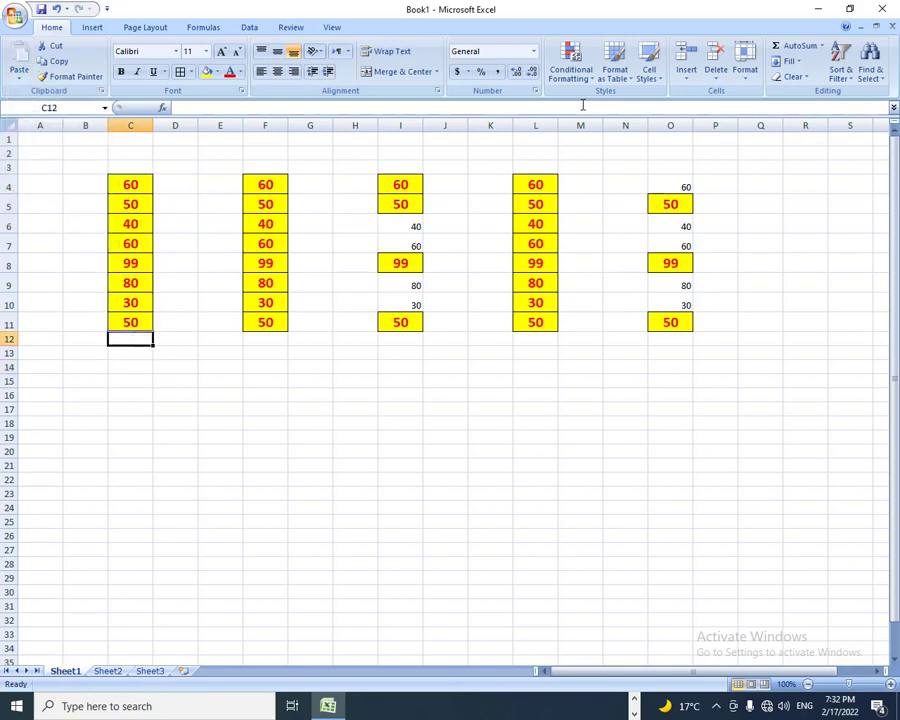
left_click(790, 49)
Copy C4:C12 and paste only its formulas at C15, without formatting.
left_click(790, 49)
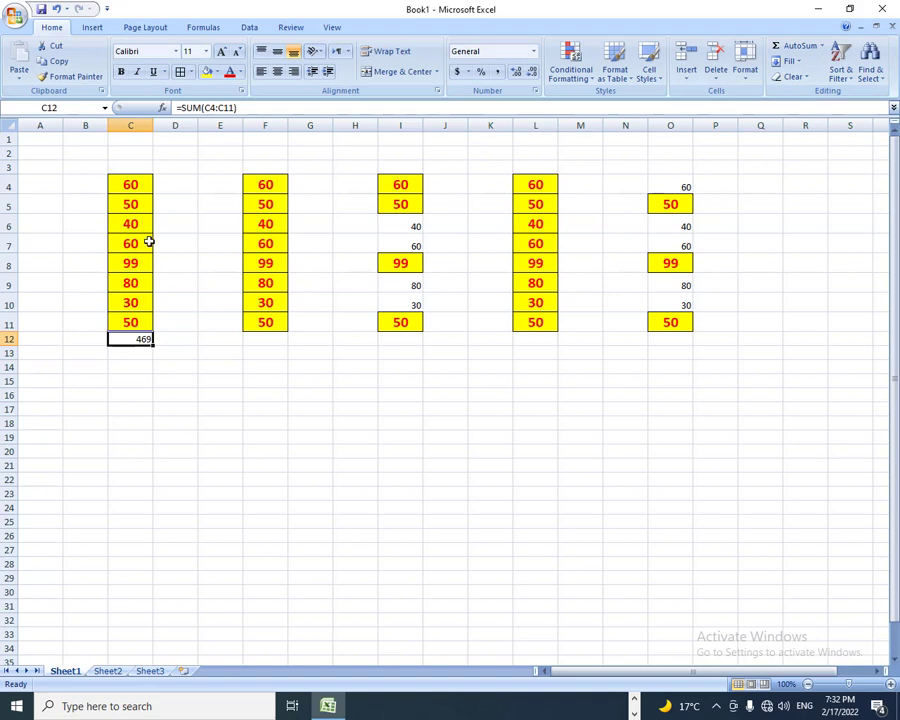
left_click_drag(136, 184, 133, 339)
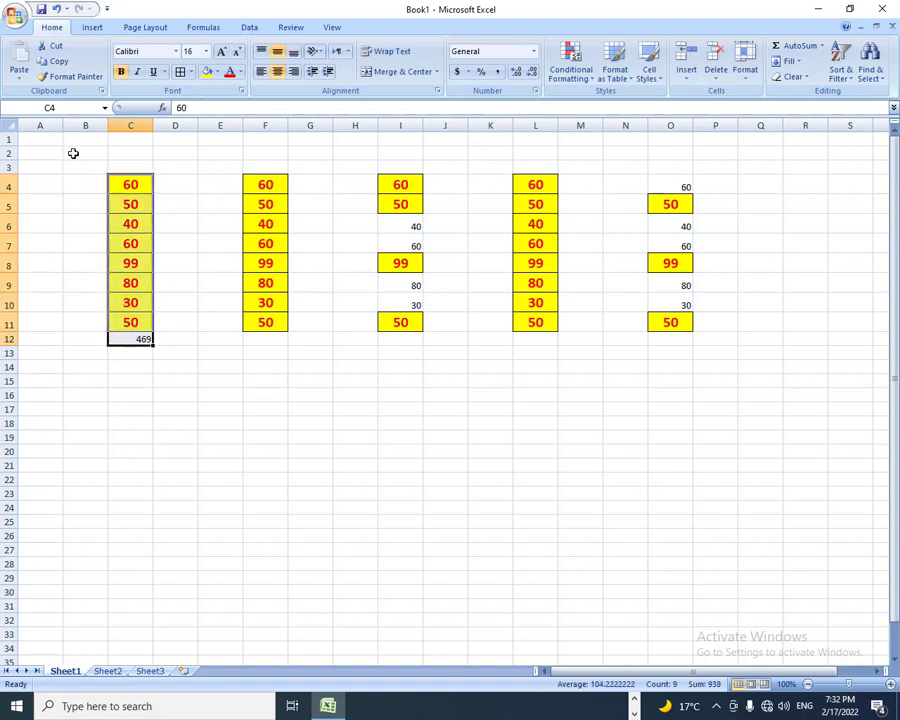
left_click(55, 61)
left_click(123, 394)
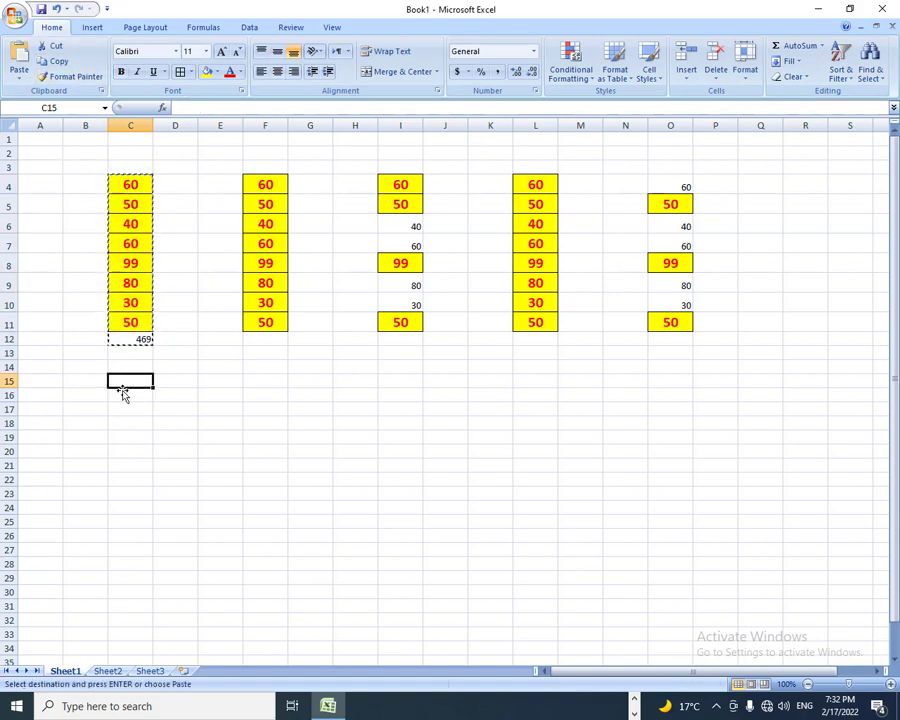
left_click(18, 80)
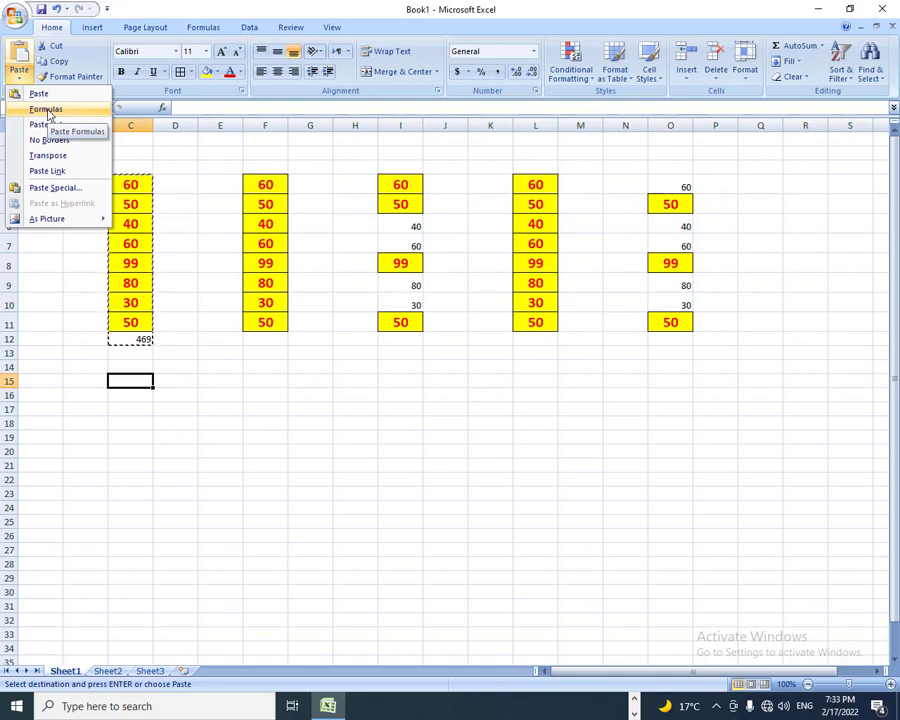
left_click(47, 110)
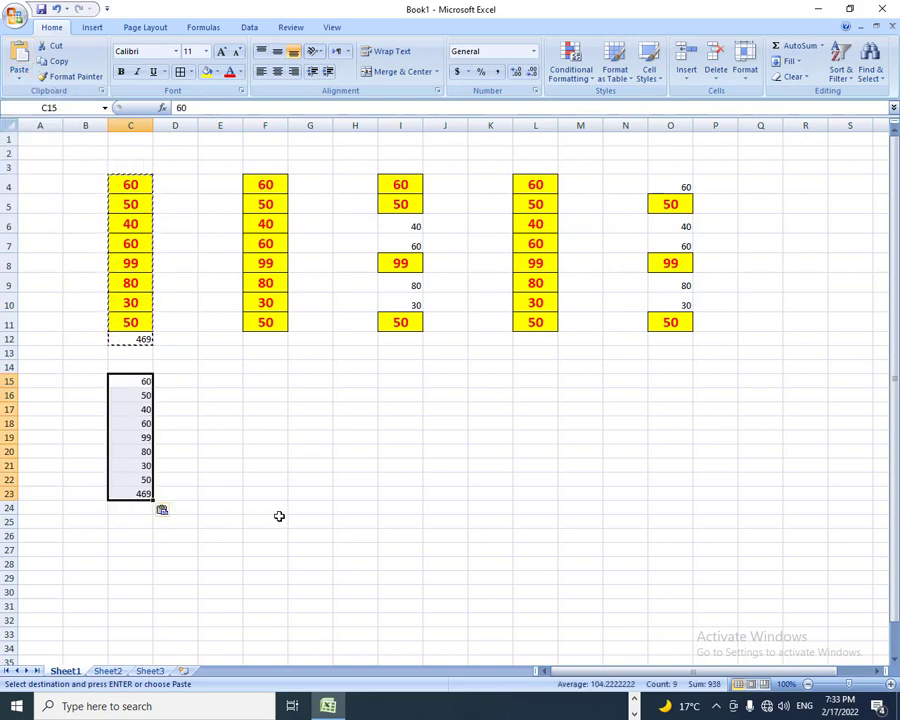
key("Escape")
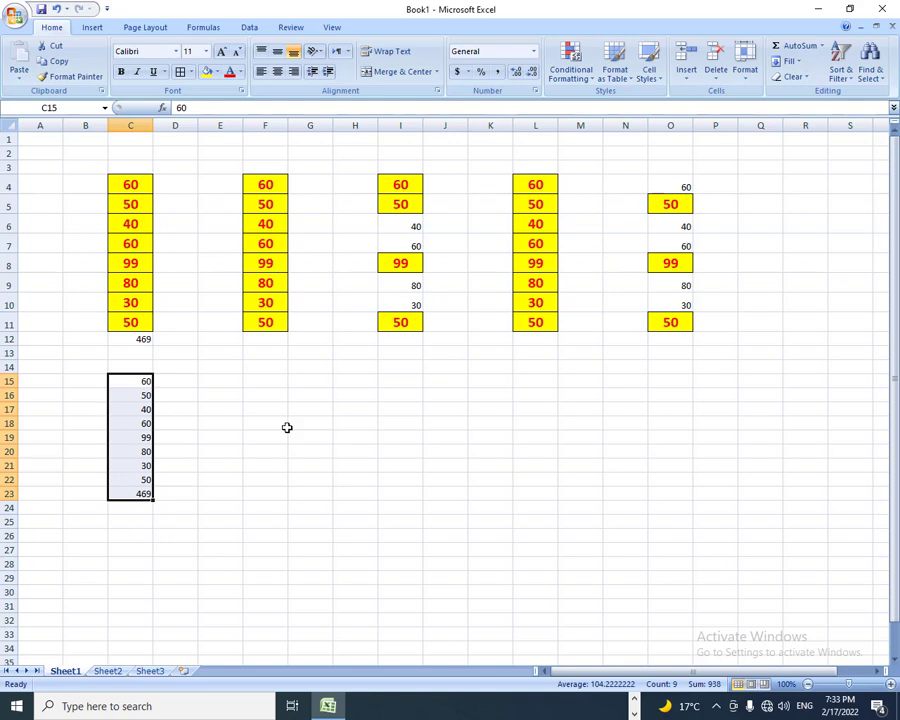
Check the =SUM(C15:C22) formula in C23 and reselect C4:C12.
left_click(192, 523)
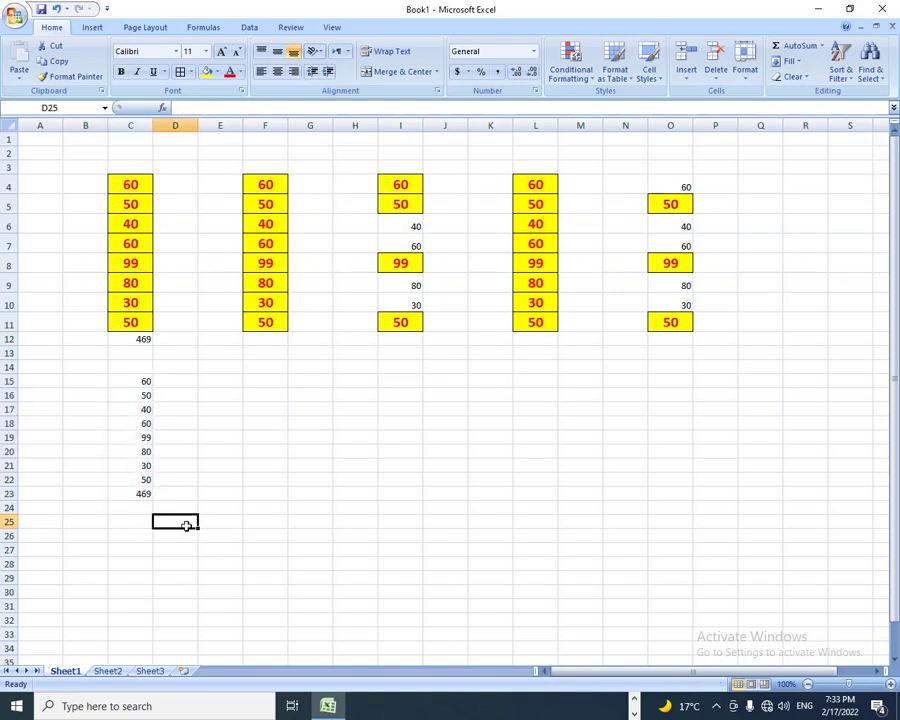
left_click(138, 494)
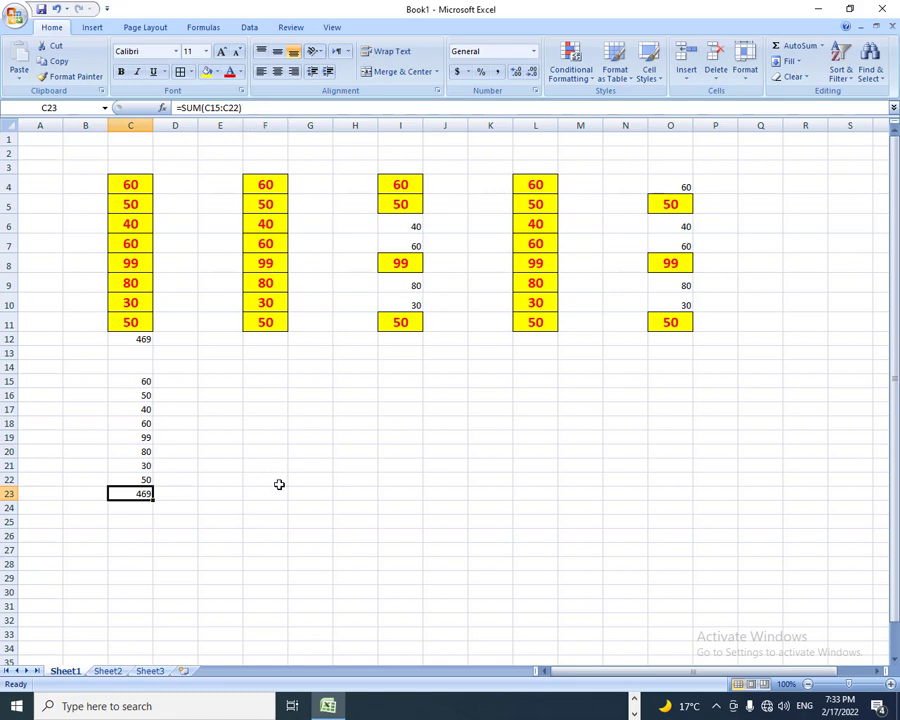
left_click_drag(131, 184, 122, 339)
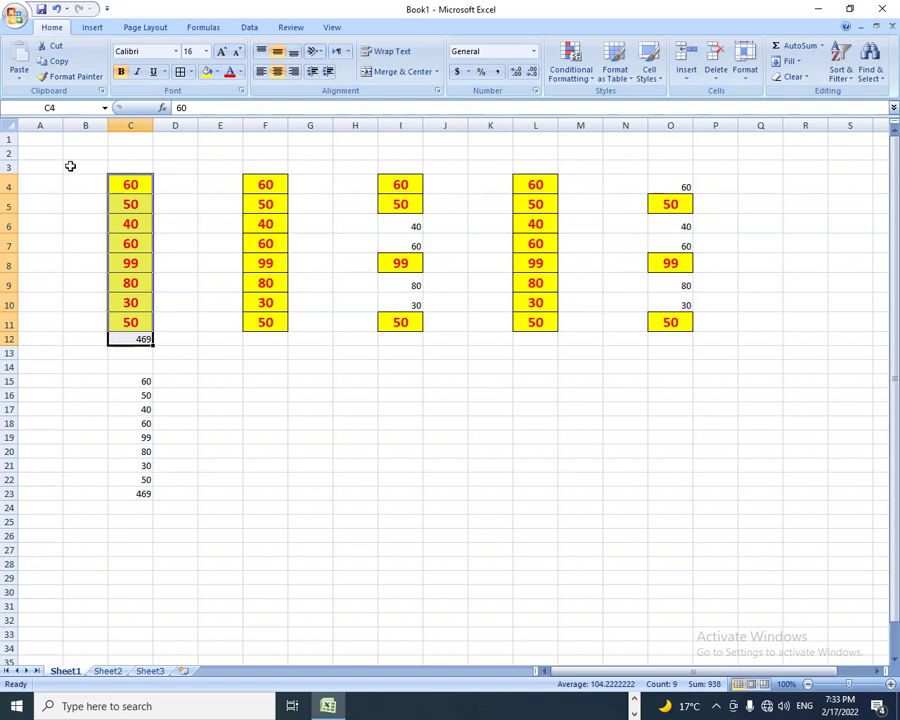
Paste C4:C12 into E15 as values only, leaving E23 a plain 469.
left_click(50, 61)
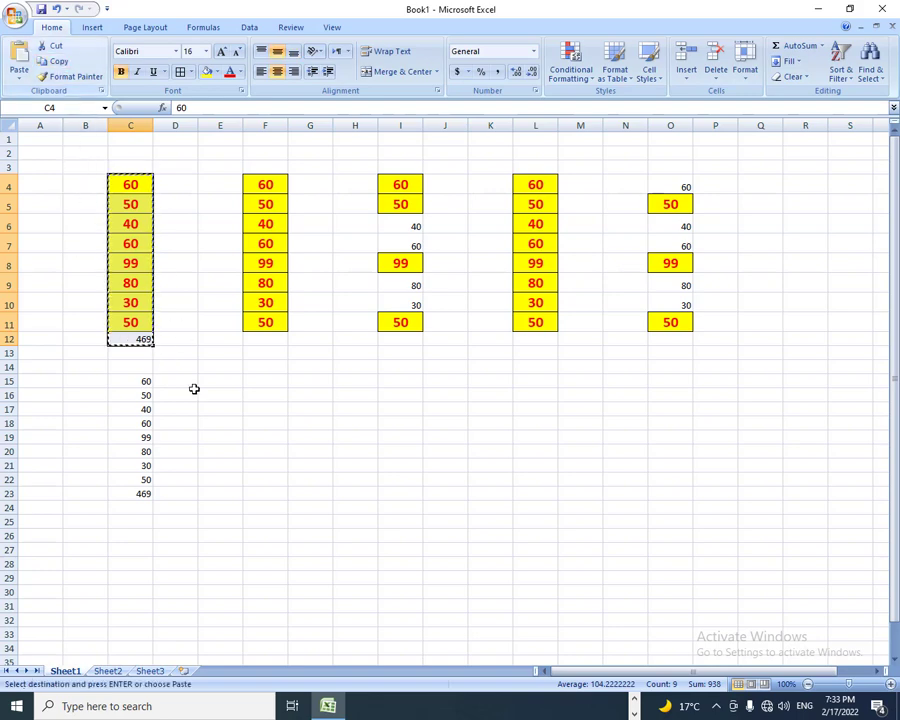
left_click(227, 382)
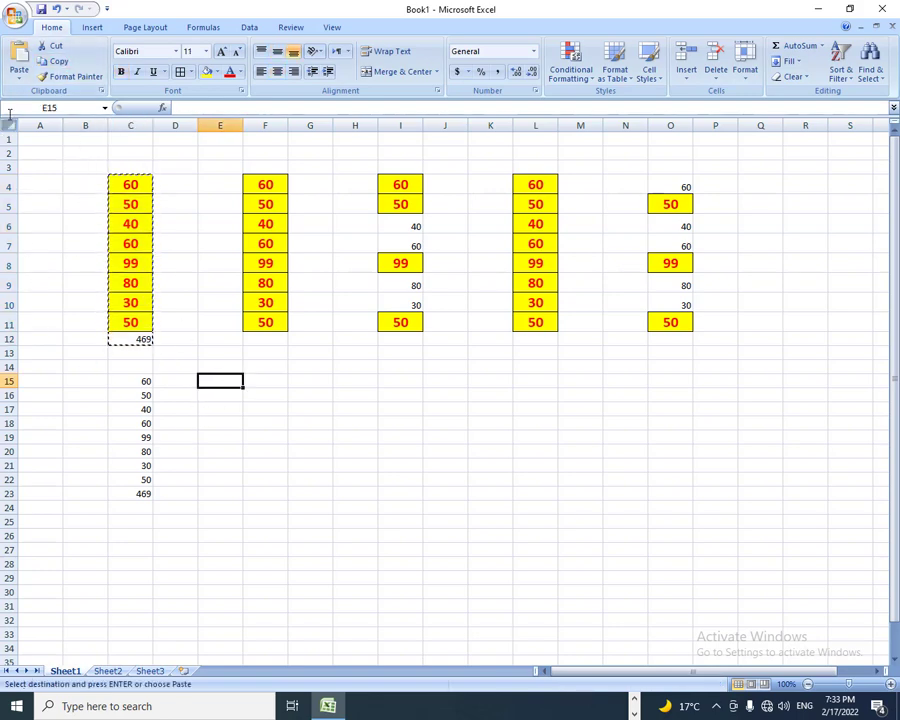
left_click(19, 78)
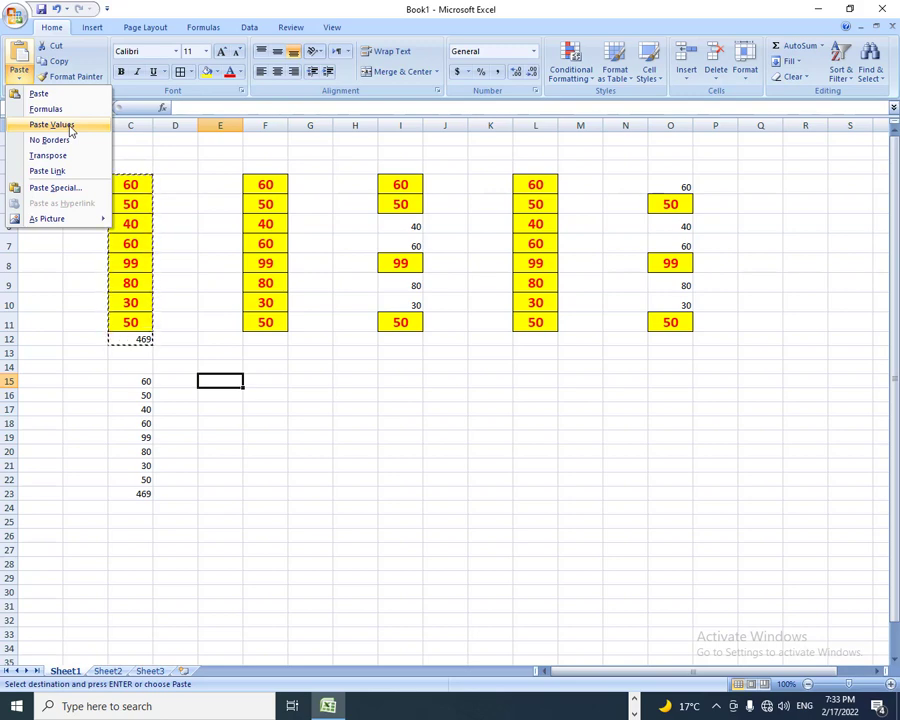
left_click(70, 125)
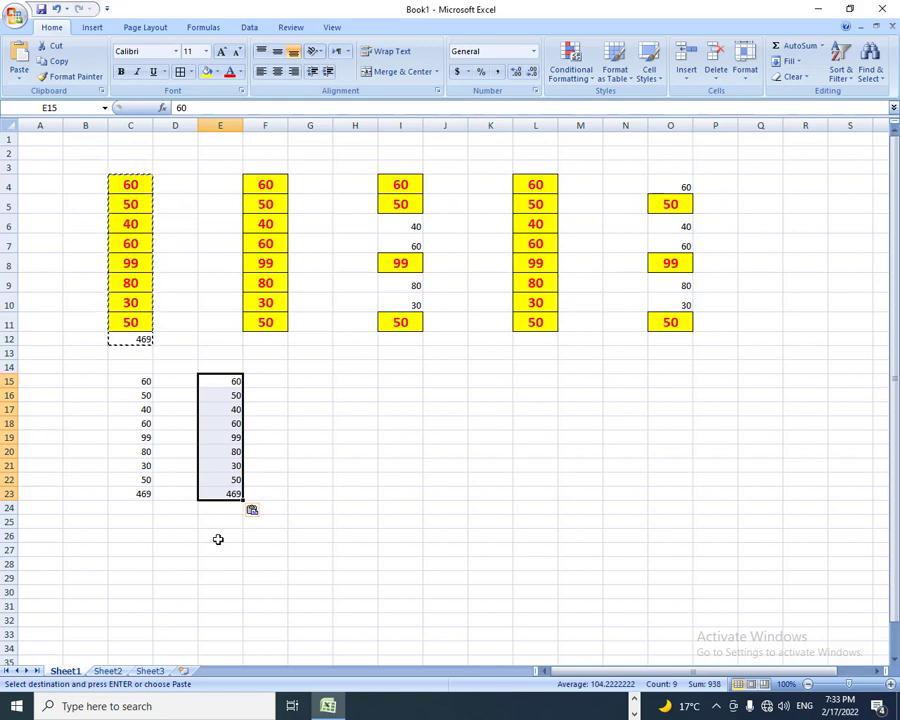
left_click(216, 536)
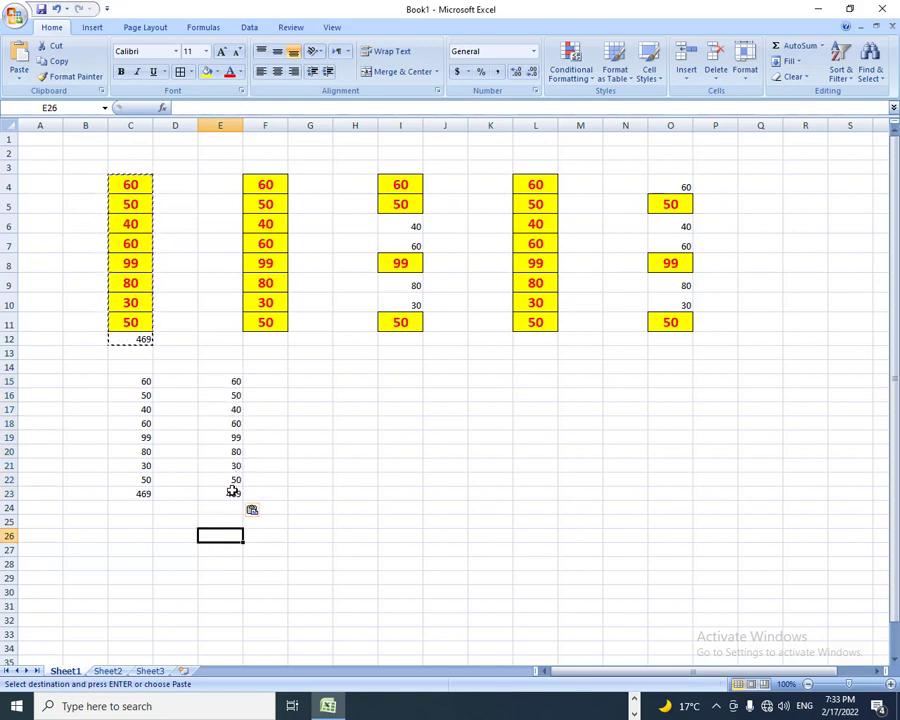
key("Escape")
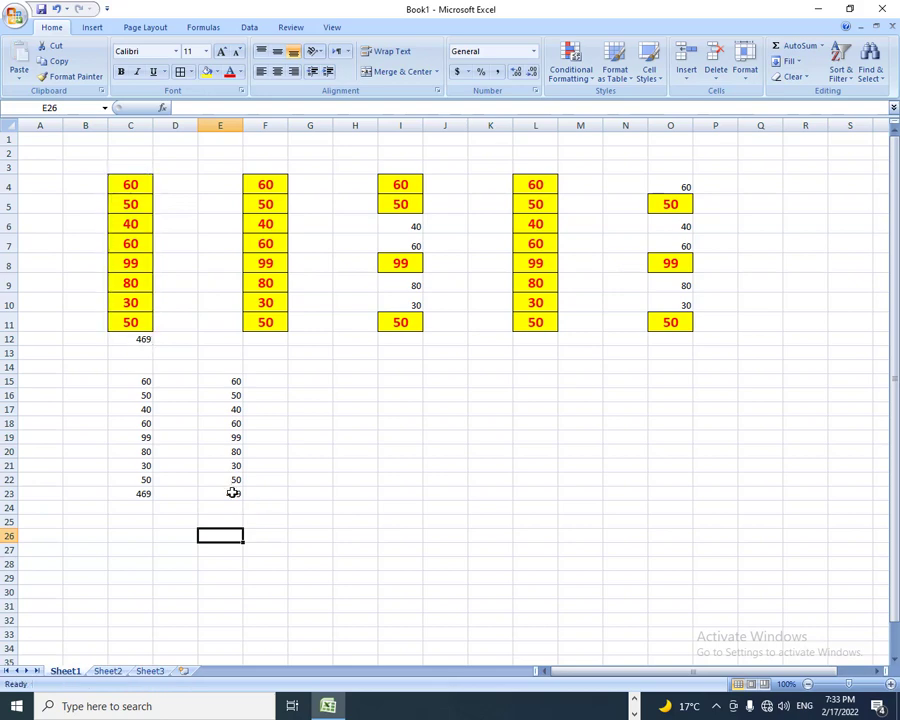
left_click(229, 494)
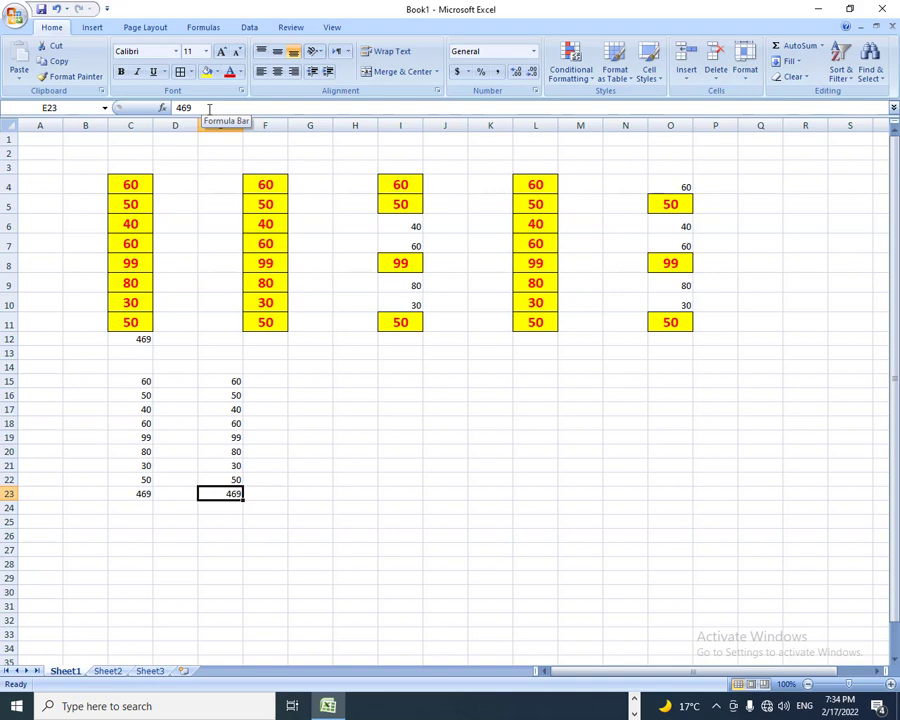
Change E15 and C15 to 600, so C23 becomes 1009 while E23 stays 469.
left_click(214, 385)
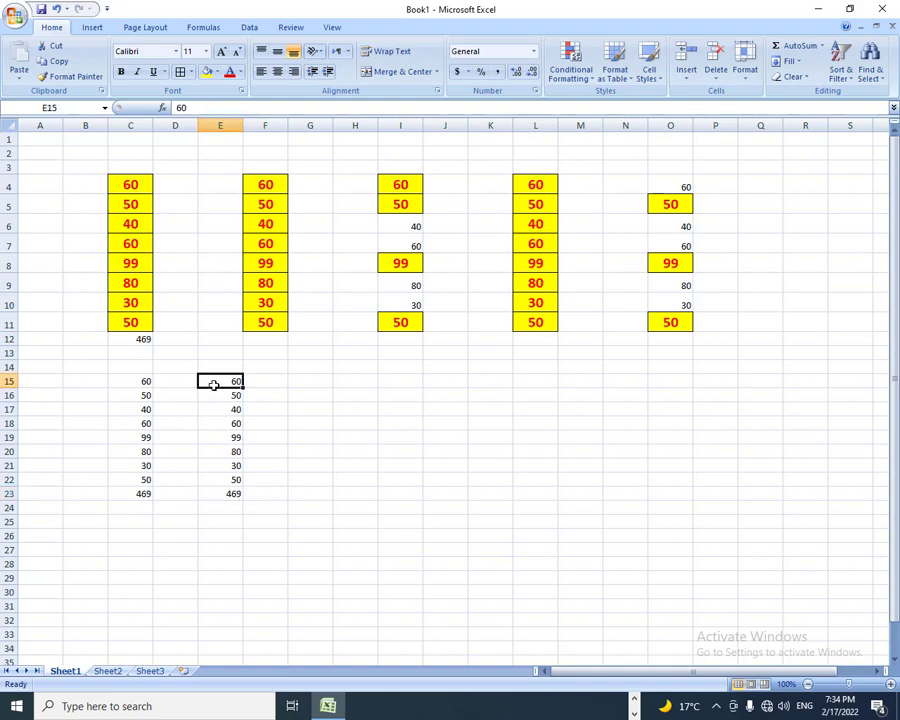
type("600")
key("Return")
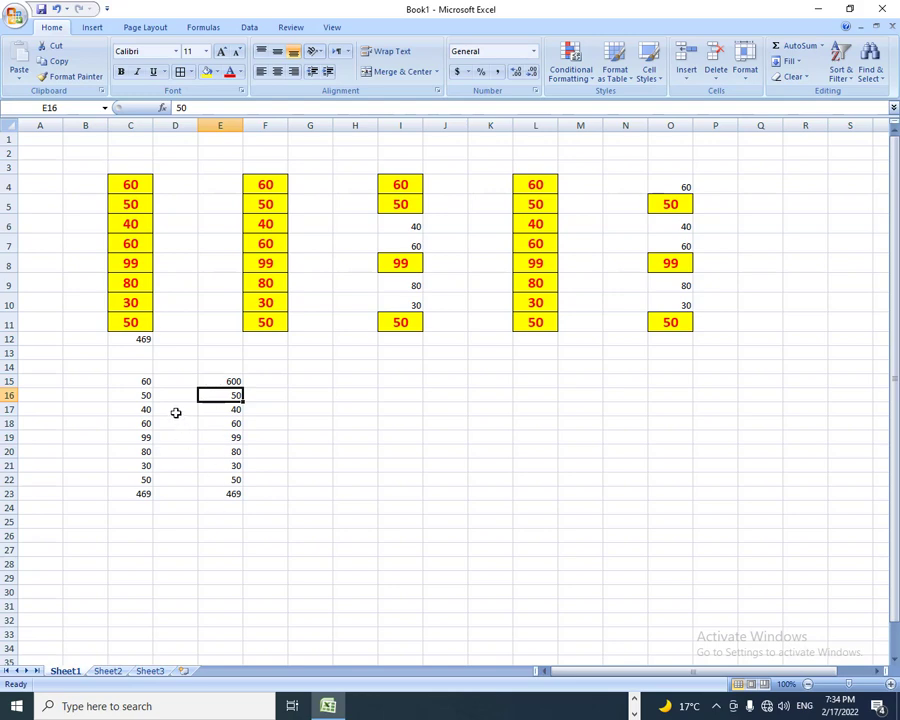
left_click(138, 382)
type("6")
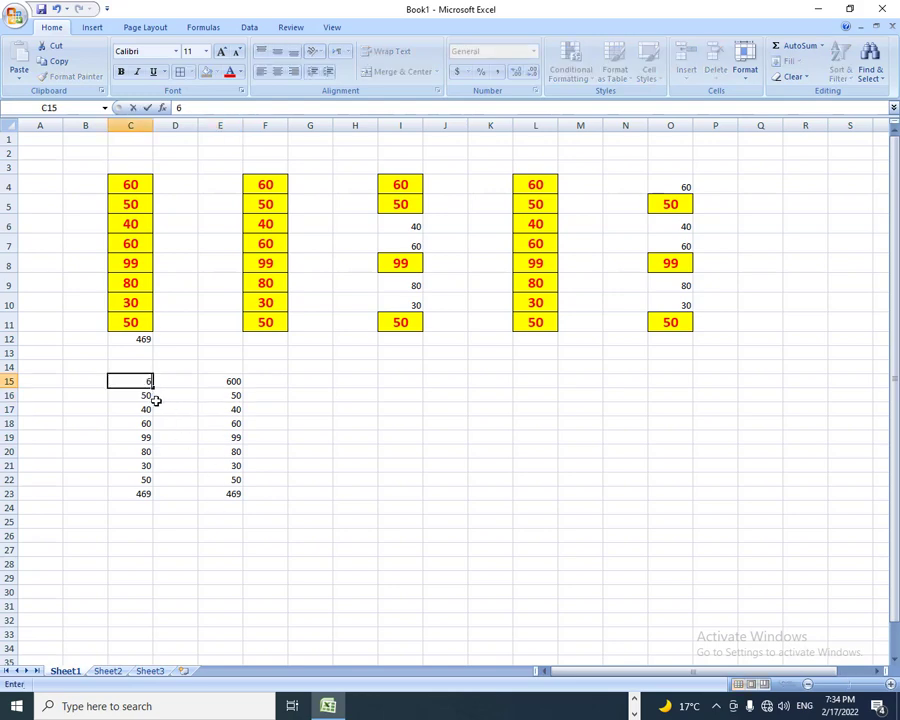
type("00")
key("Return")
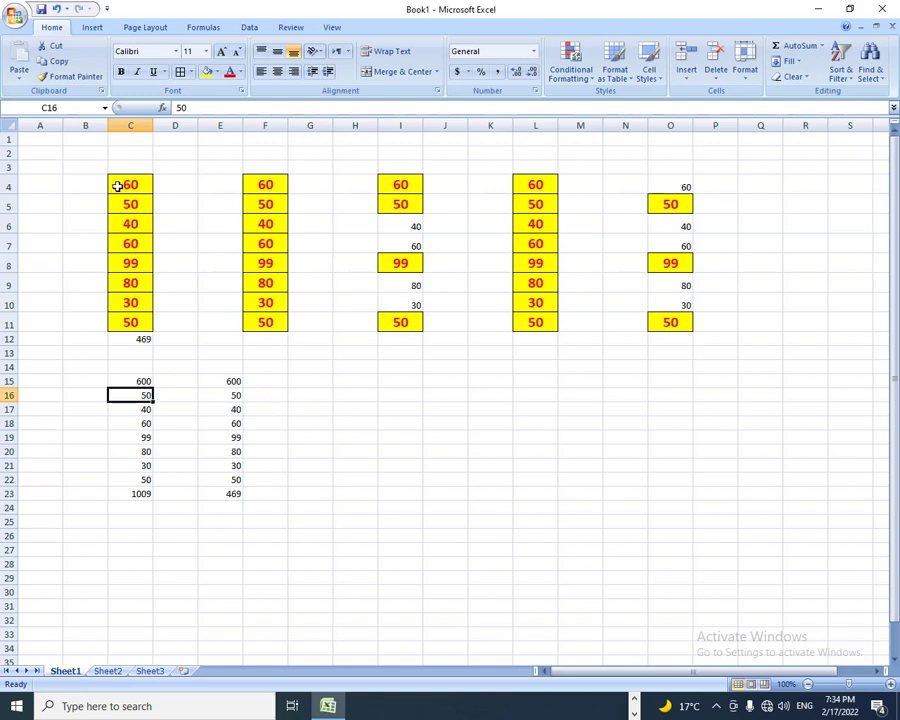
left_click_drag(117, 182, 131, 341)
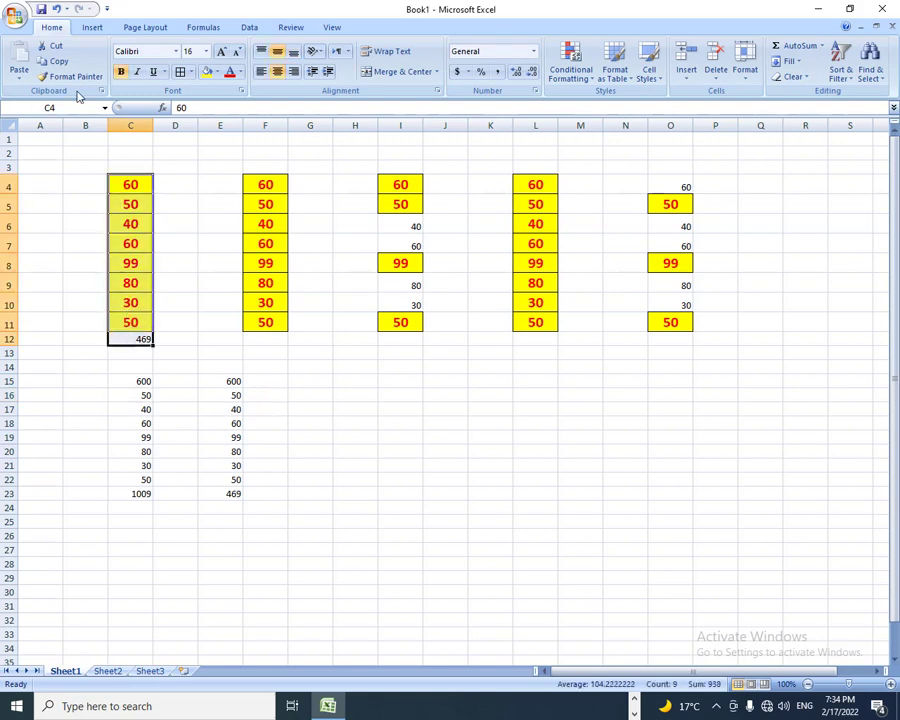
Paste C4:C12 into G15 with No Borders and transposed into I15.
left_click(50, 61)
left_click(314, 376)
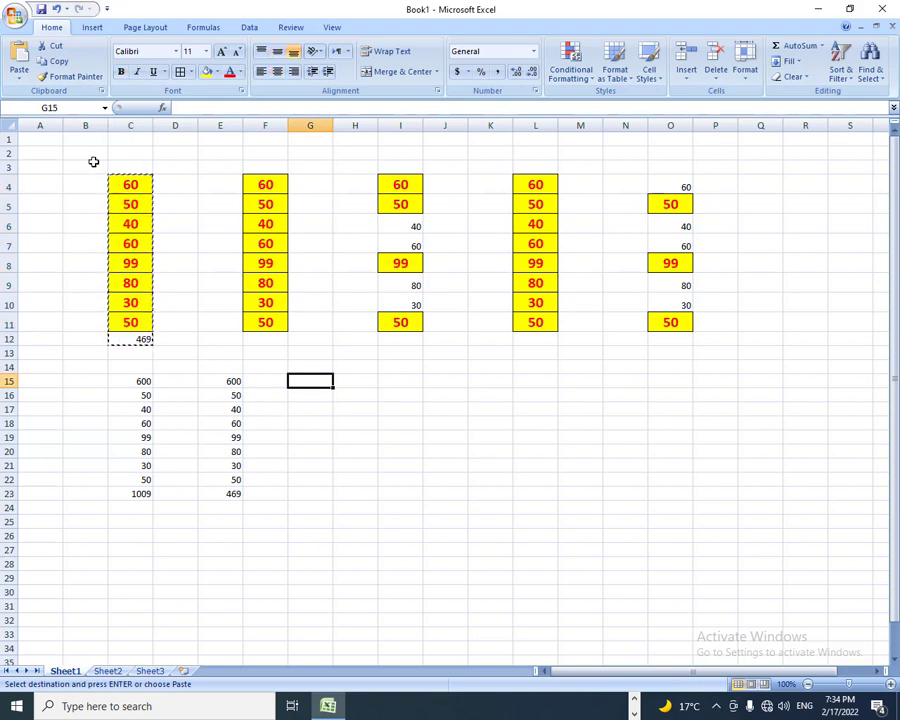
left_click(18, 76)
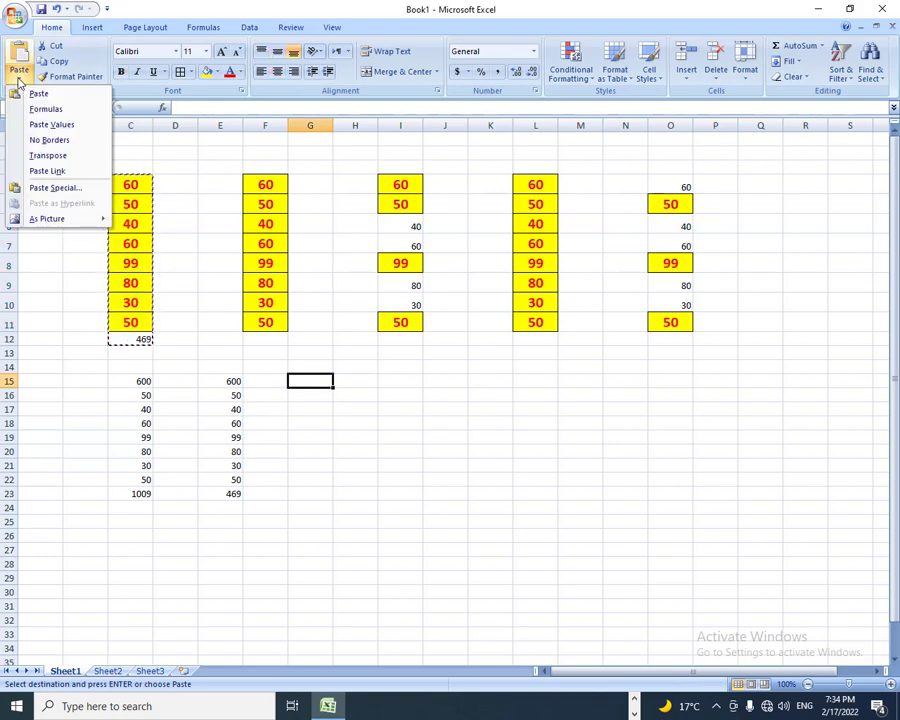
left_click(66, 145)
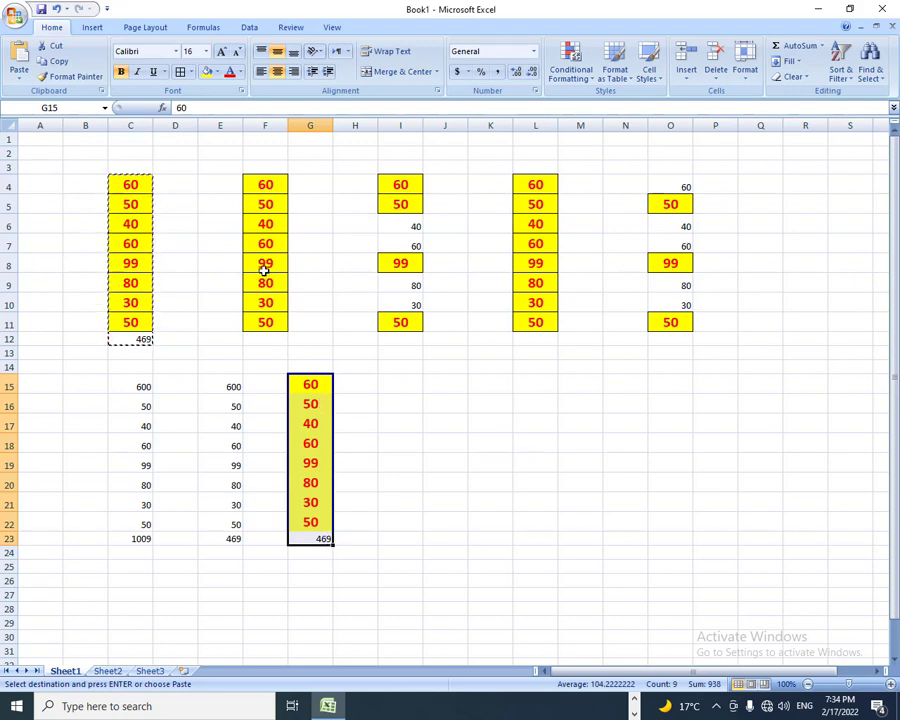
left_click(403, 390)
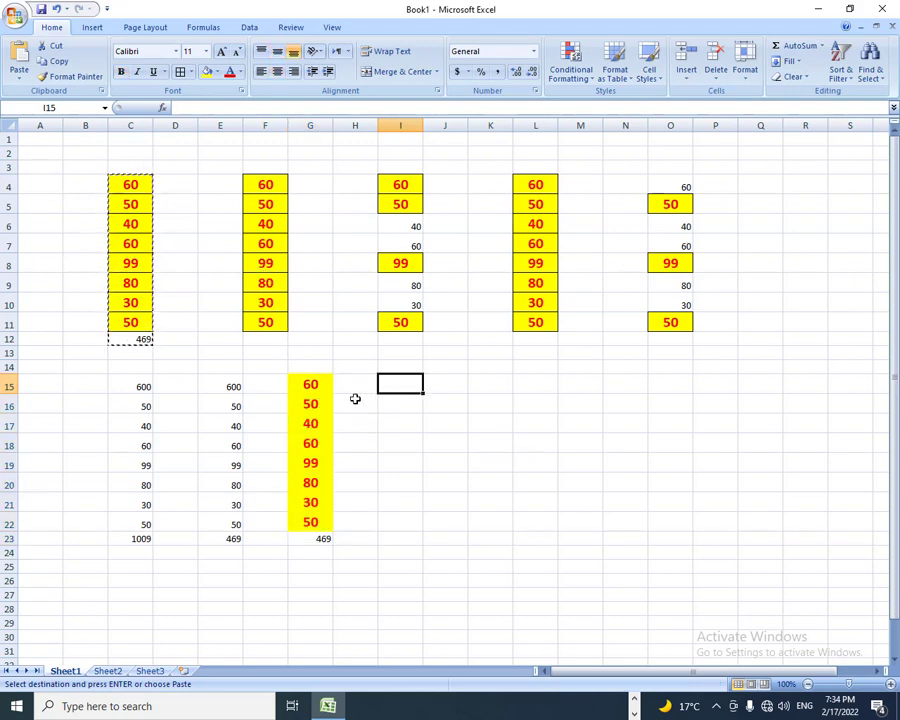
left_click(18, 80)
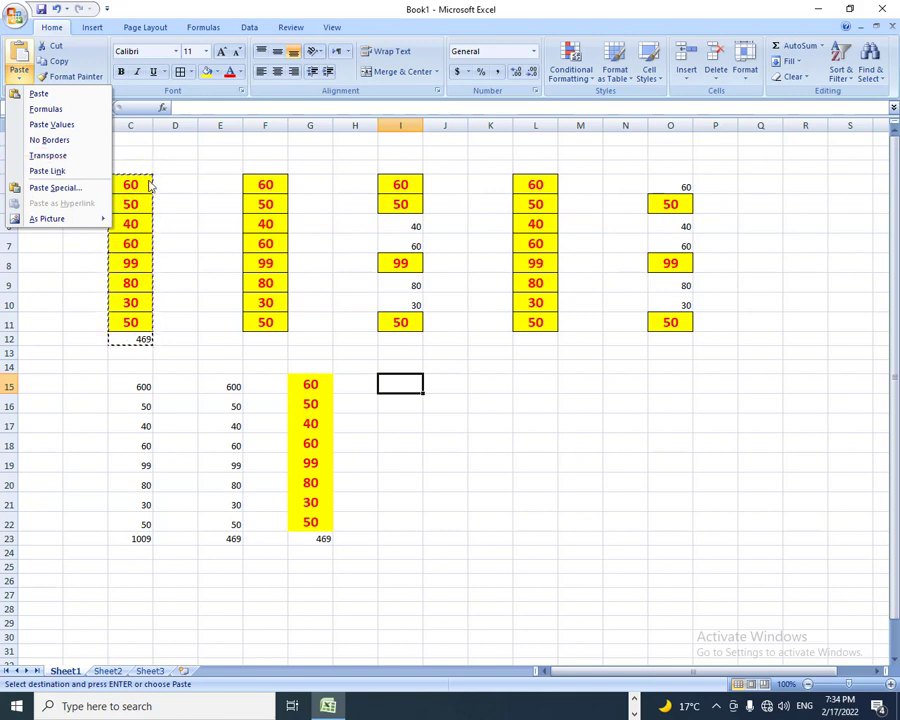
left_click(77, 156)
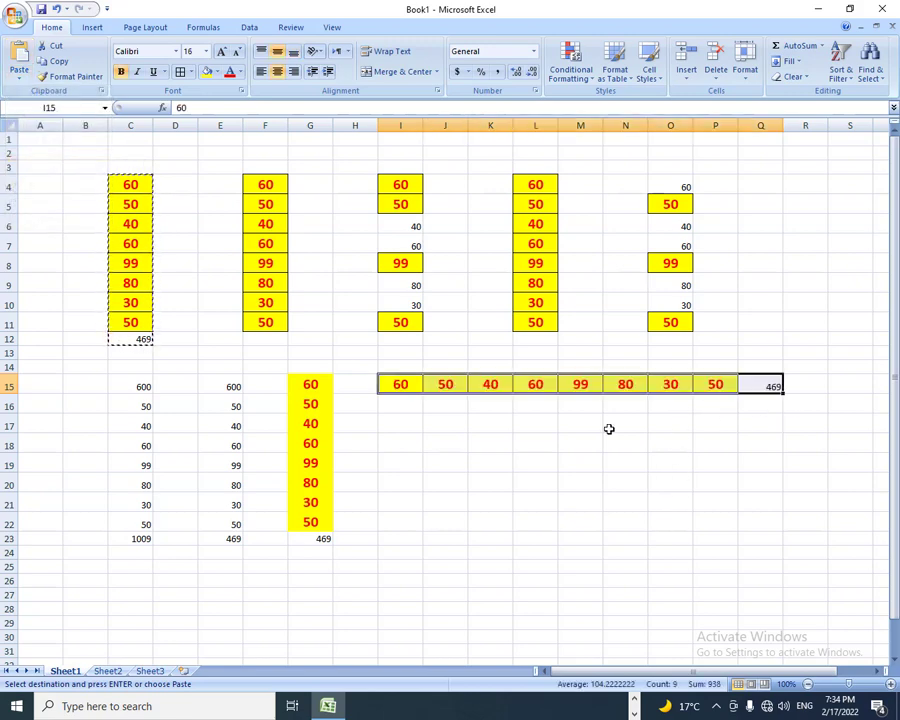
Cancel the pending paste at I17 and close the workbook with Alt+F4.
left_click(405, 425)
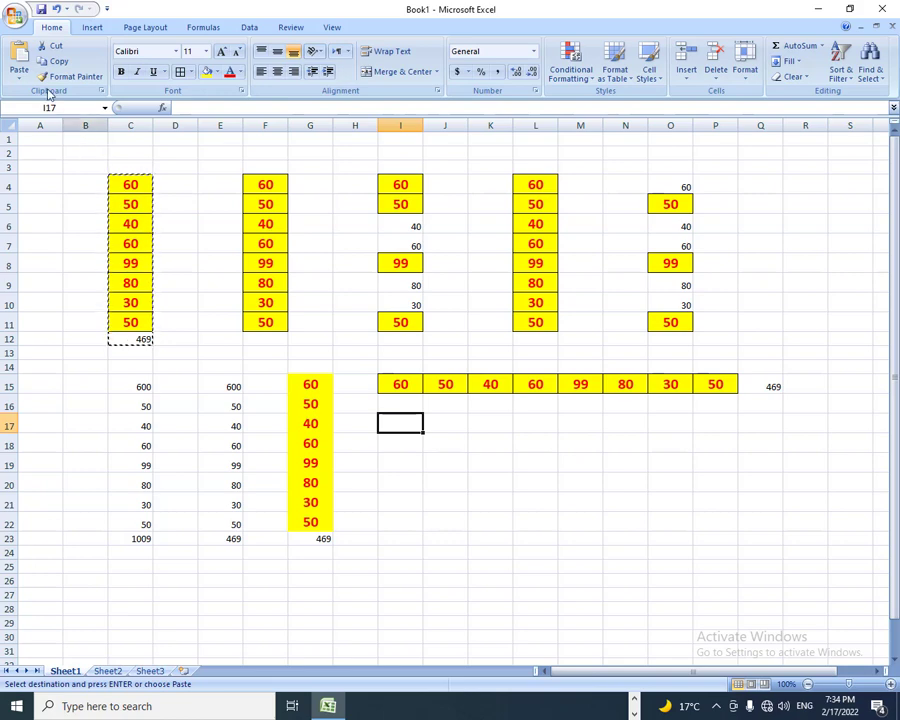
left_click(19, 78)
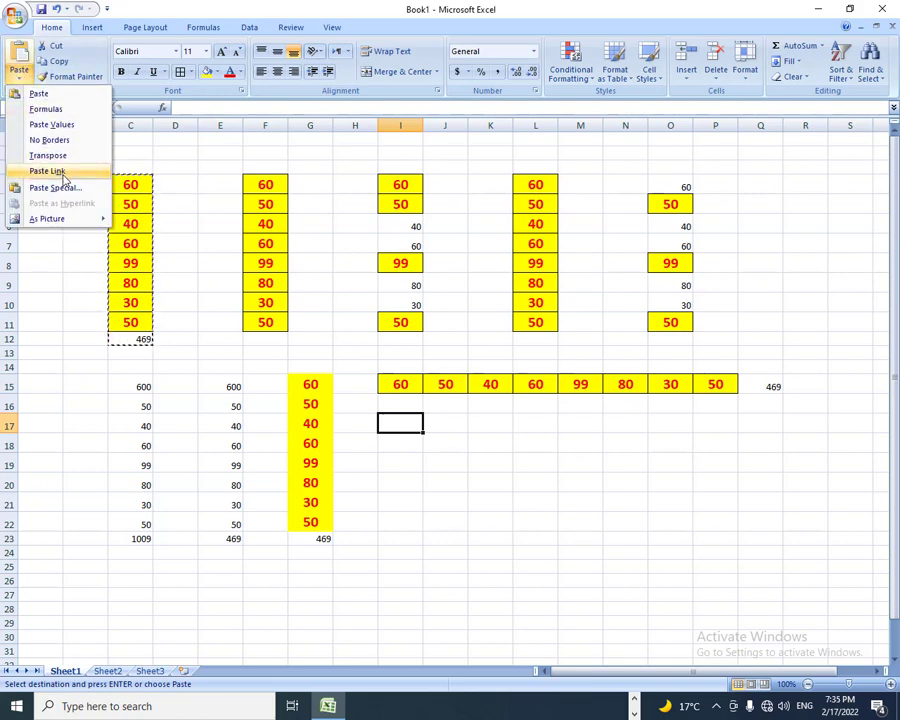
key("Escape")
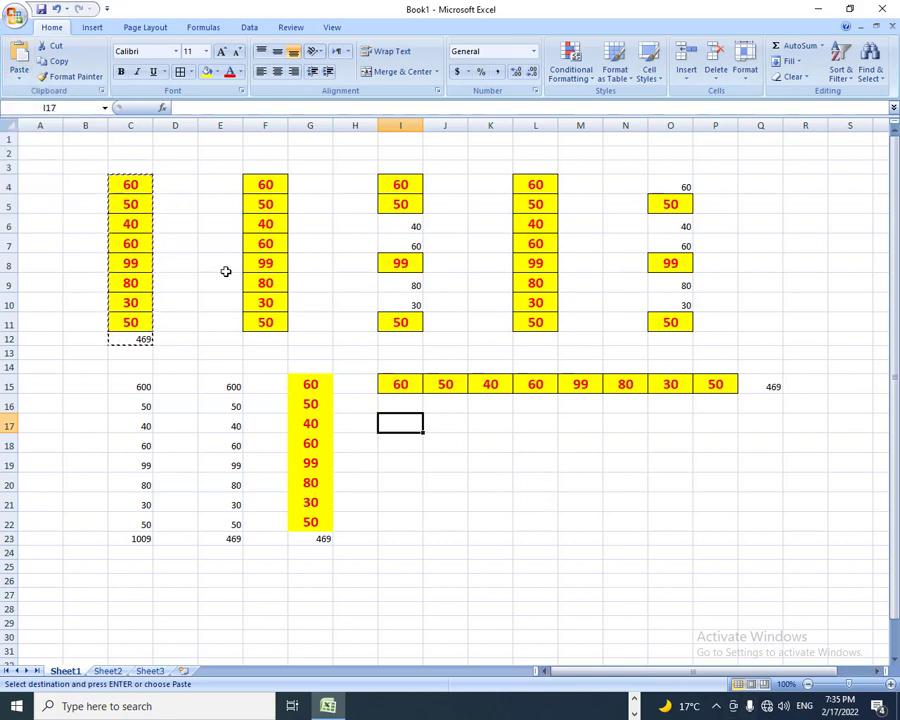
key("Escape")
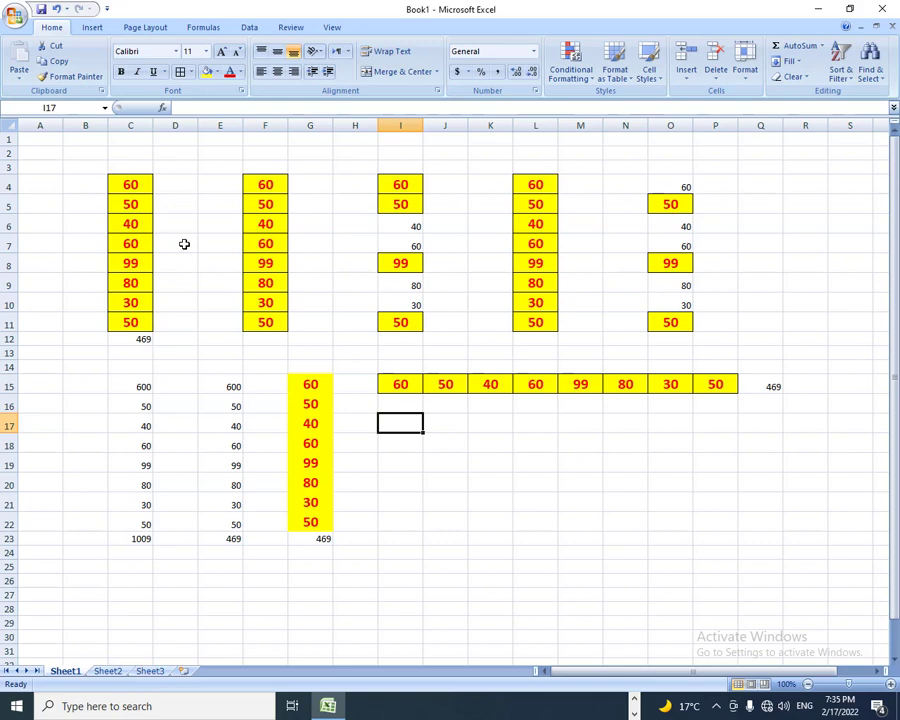
key("alt+F4")
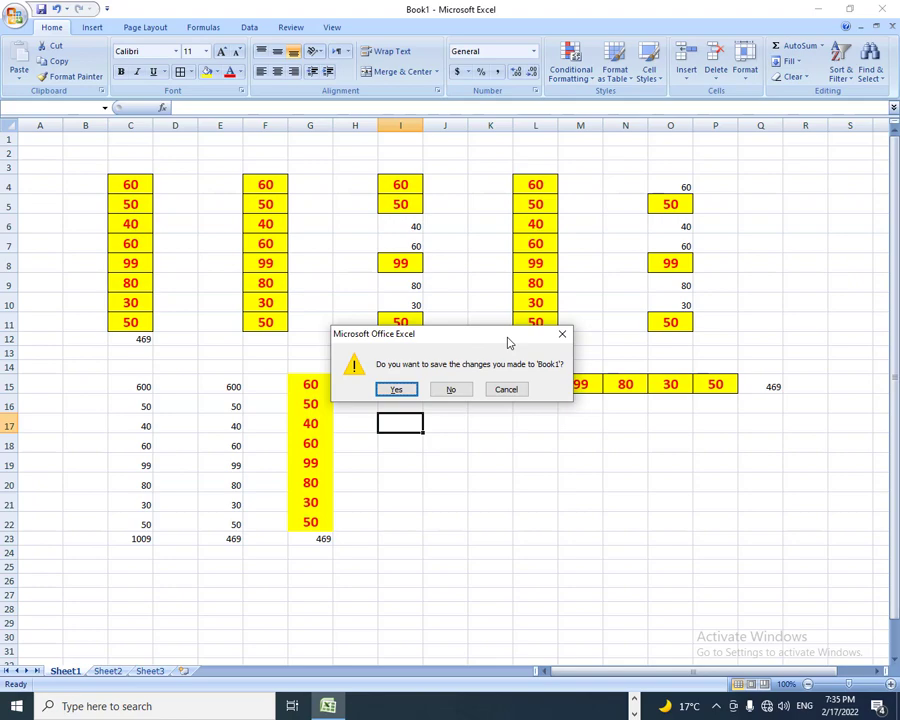
Discard Book1's changes, start a new blank workbook, and begin typing the 'E.No.' header in B4.
key("n")
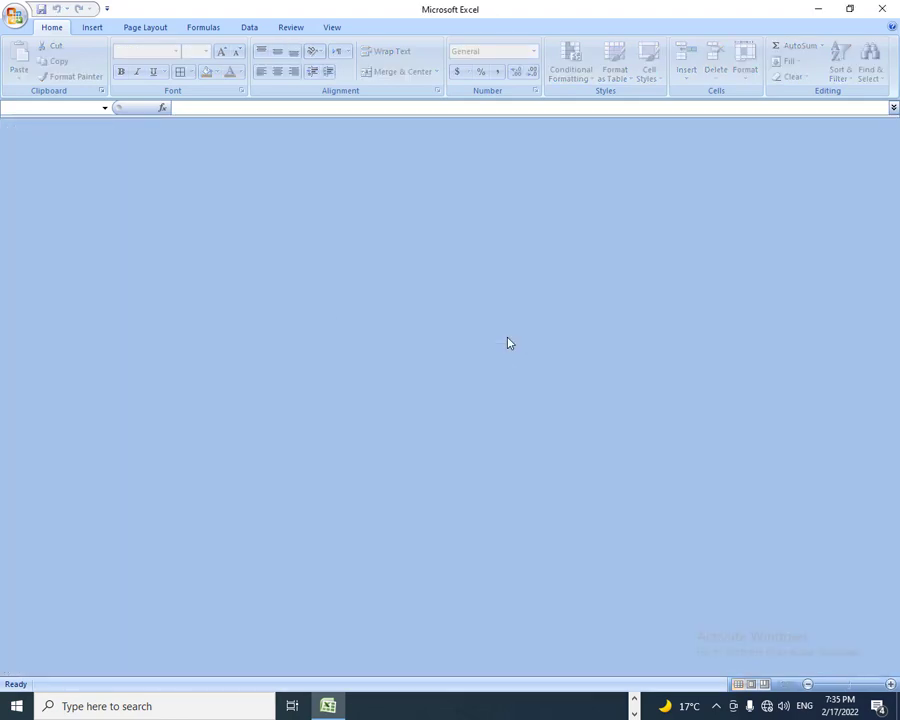
key("ctrl+n")
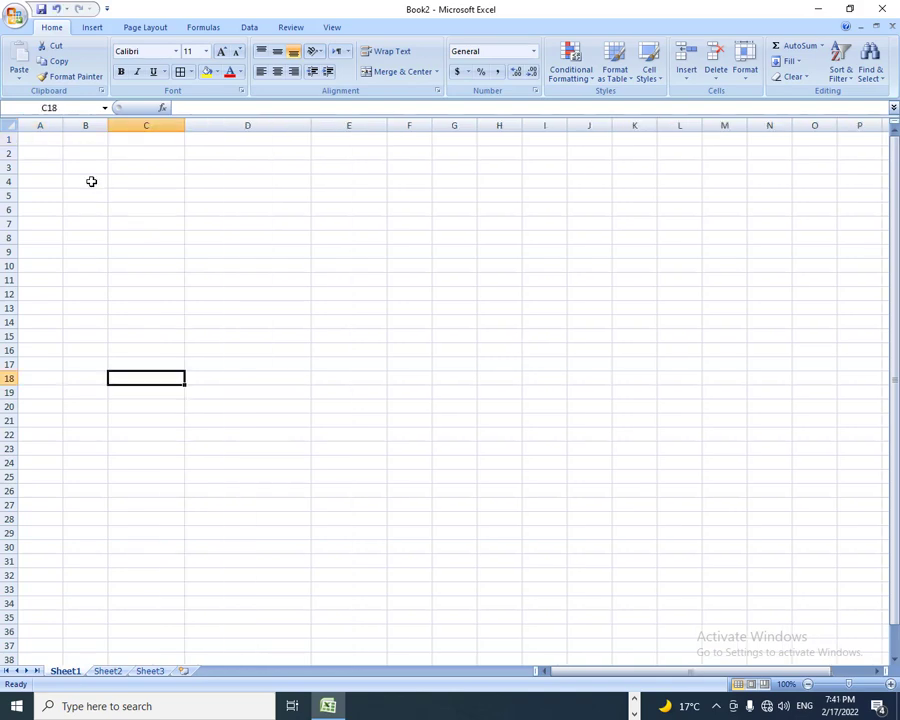
left_click(91, 181)
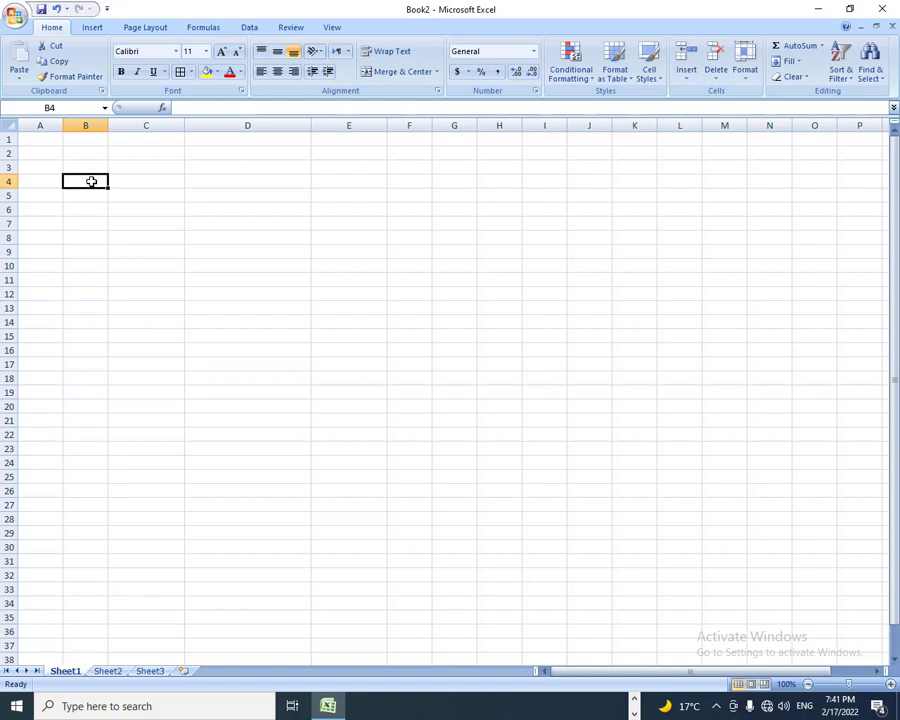
type("E")
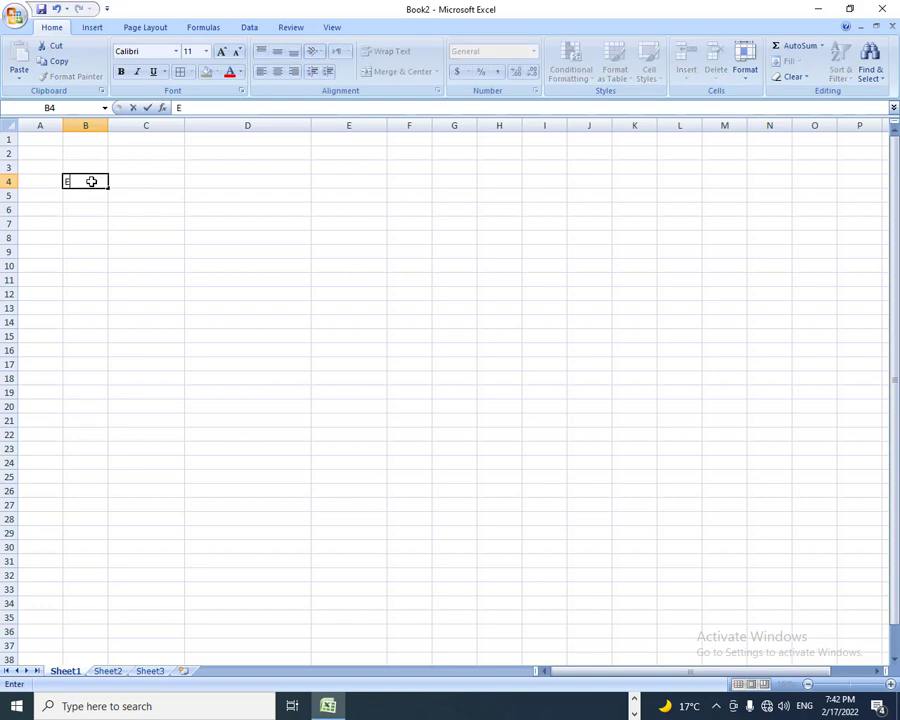
type(".N")
key("BackSpace")
Complete the row-4 headers E.No., E. Name, E.F. Name and Salary across B4:E4.
type("No.")
key("Tab")
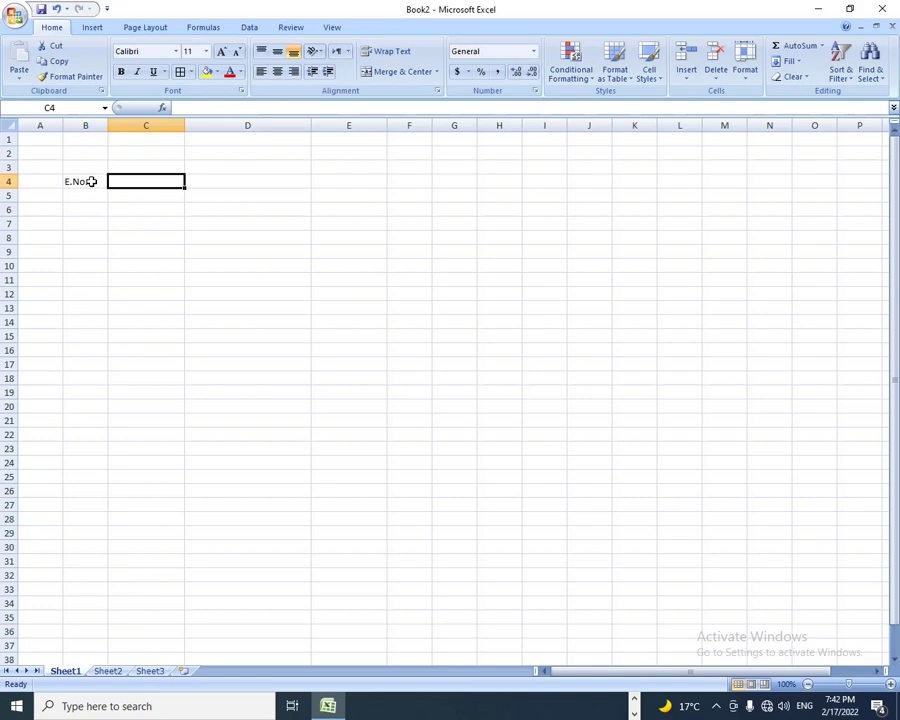
type("E.")
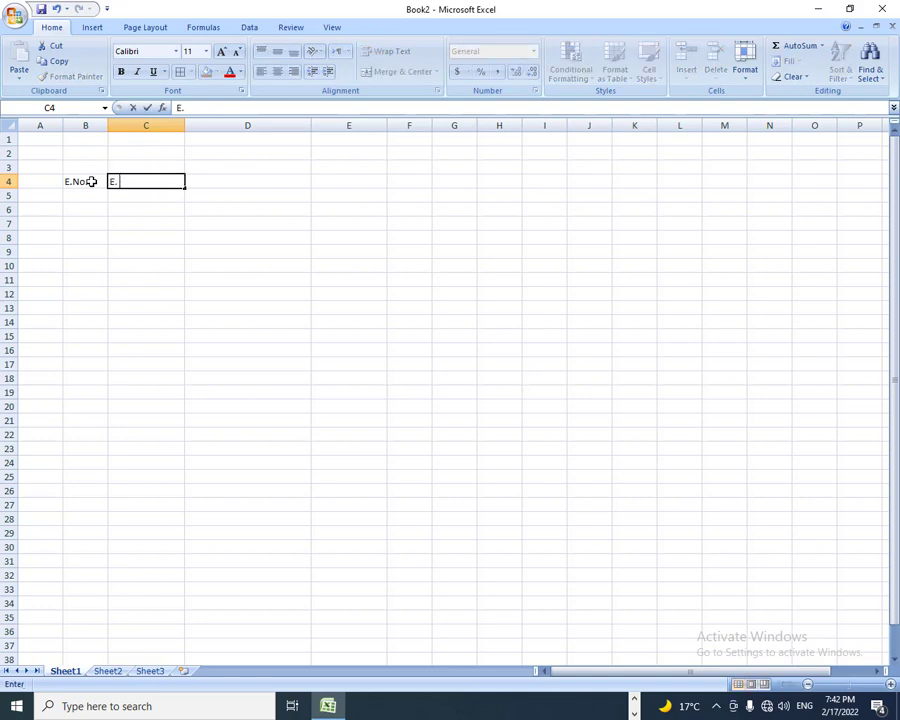
type(" Name")
key("Tab")
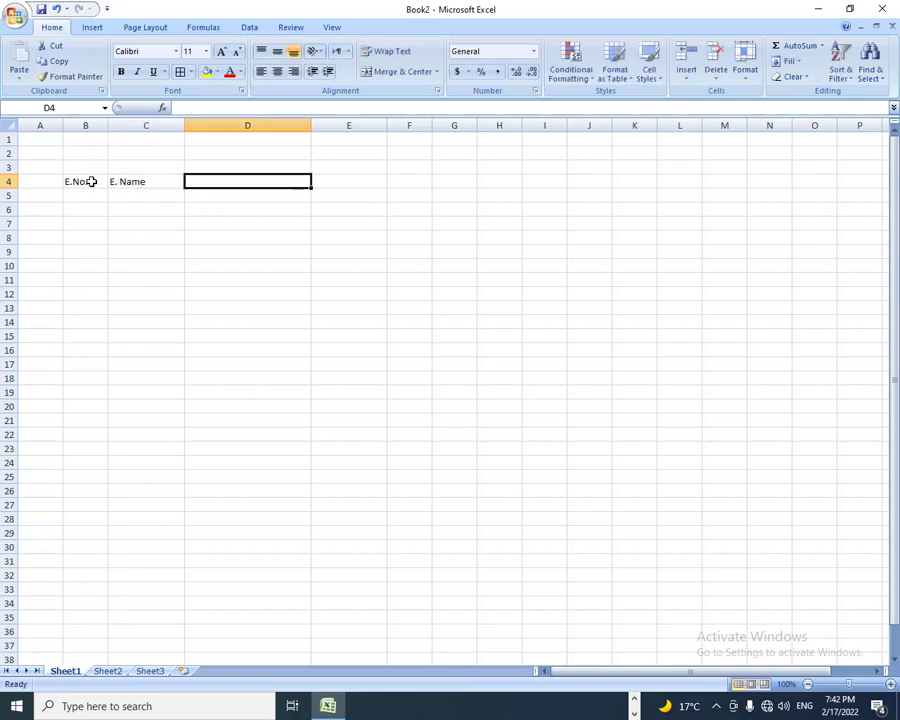
type("E")
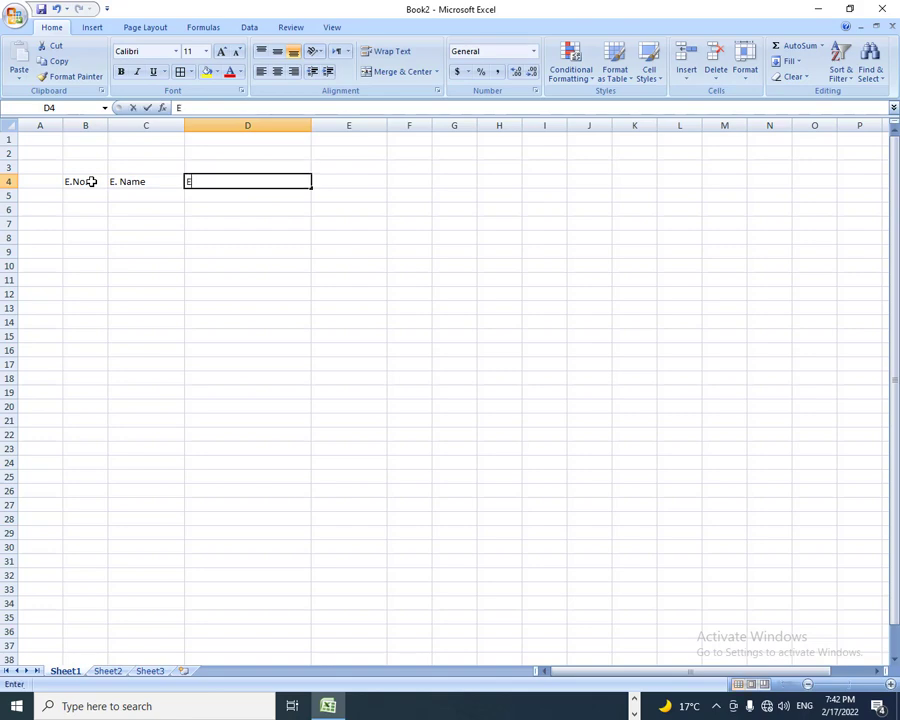
type(".F. Na")
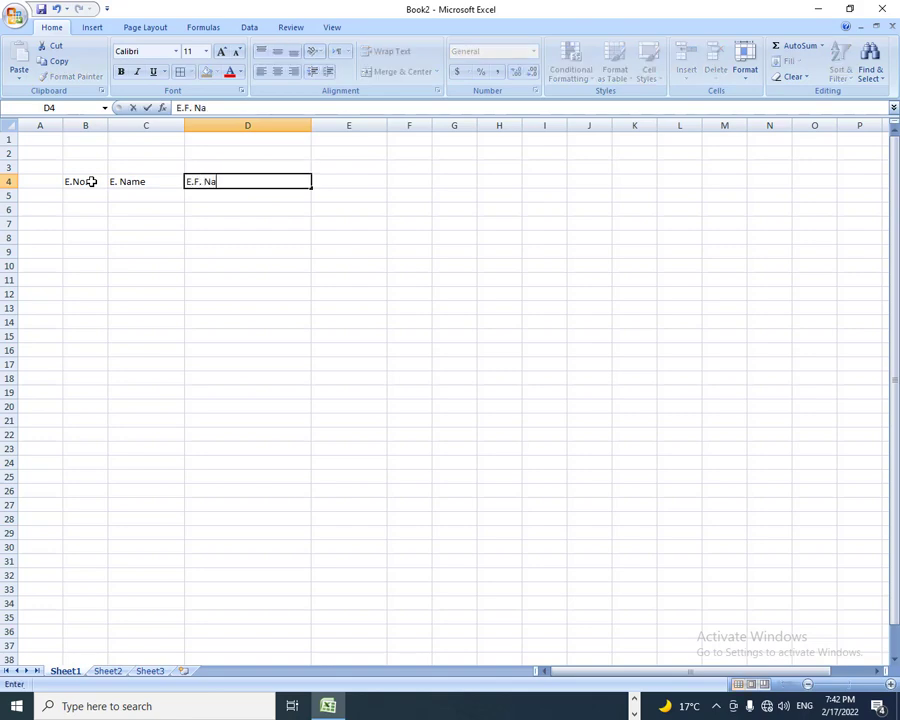
type("me")
key("Tab")
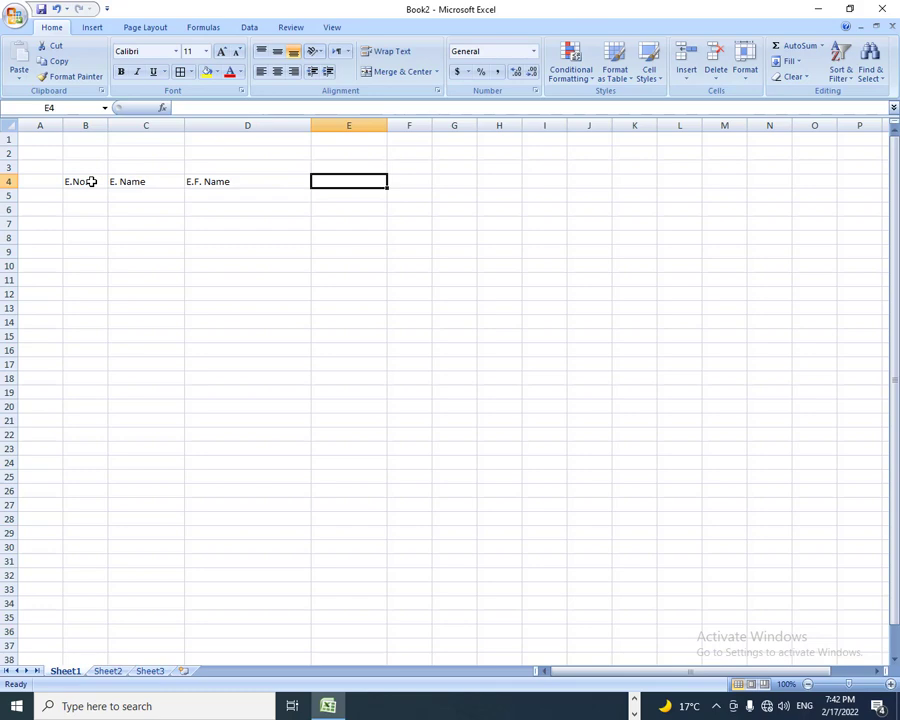
type("Salar")
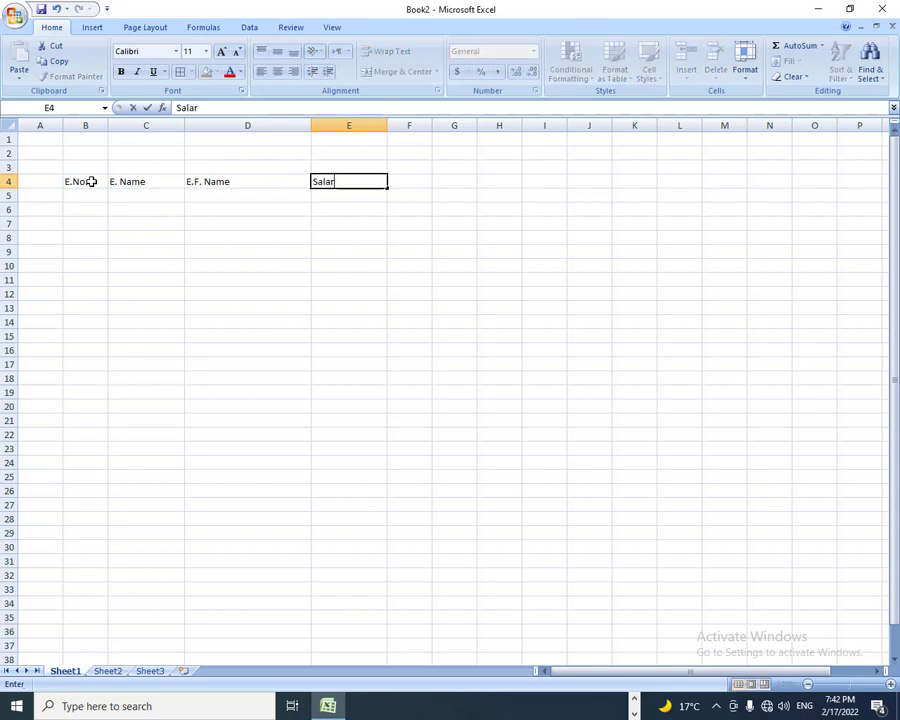
type("y")
key("Return")
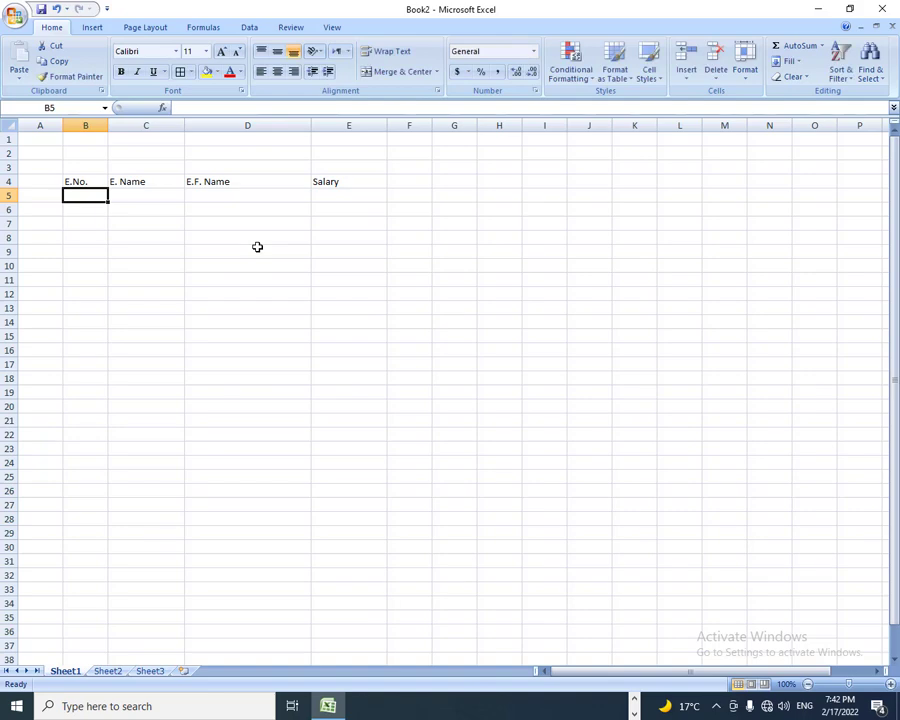
Enter employee numbers 1 and 2 in B5 and B6, correcting the mistyped 12.
type("12")
key("Return")
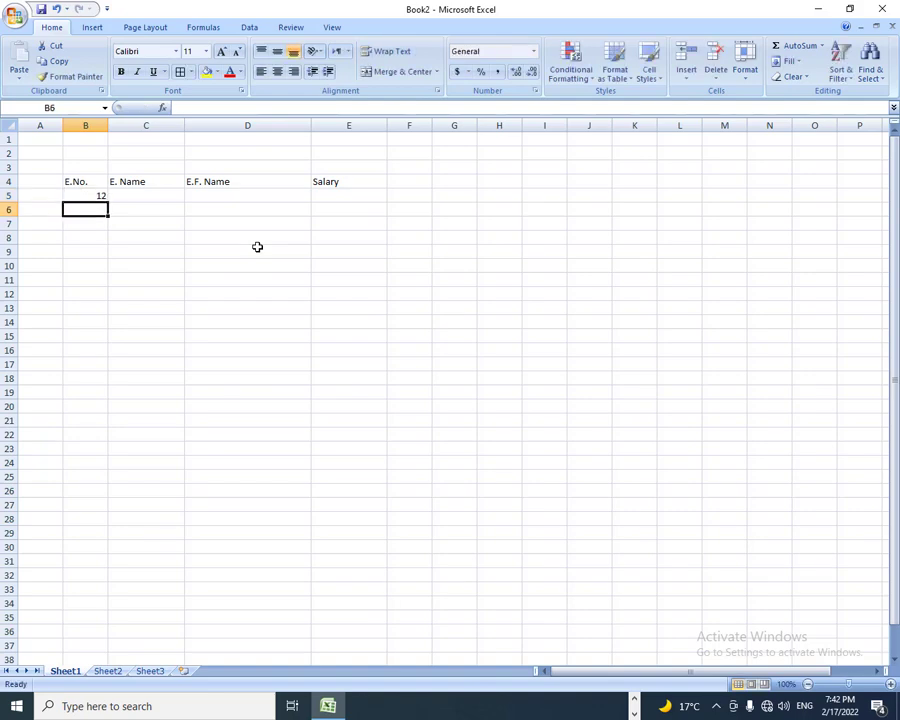
key("Up")
type("1")
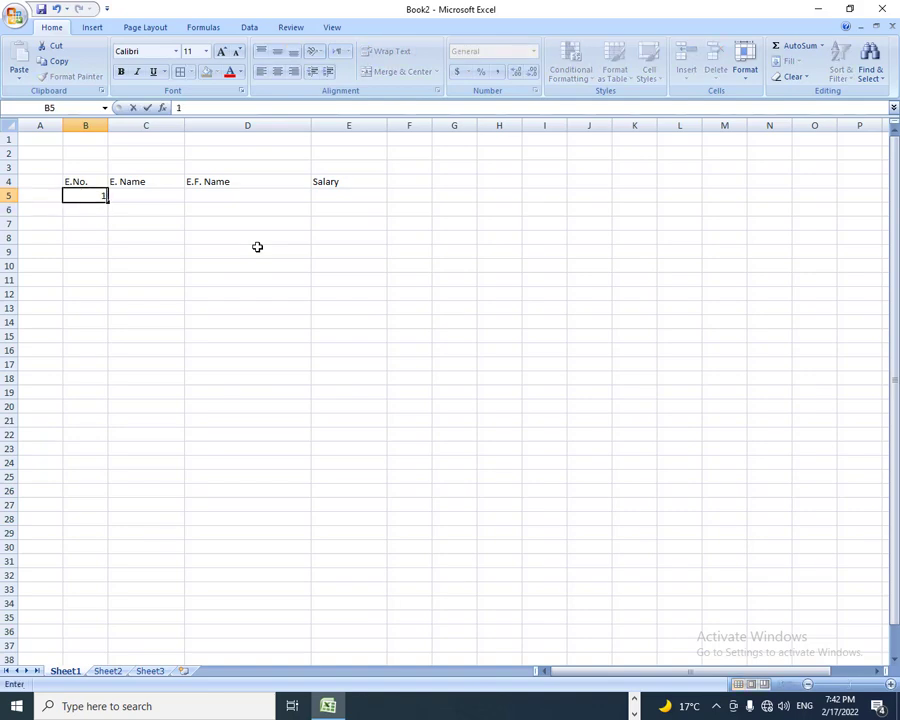
key("Return")
type("2")
key("Return")
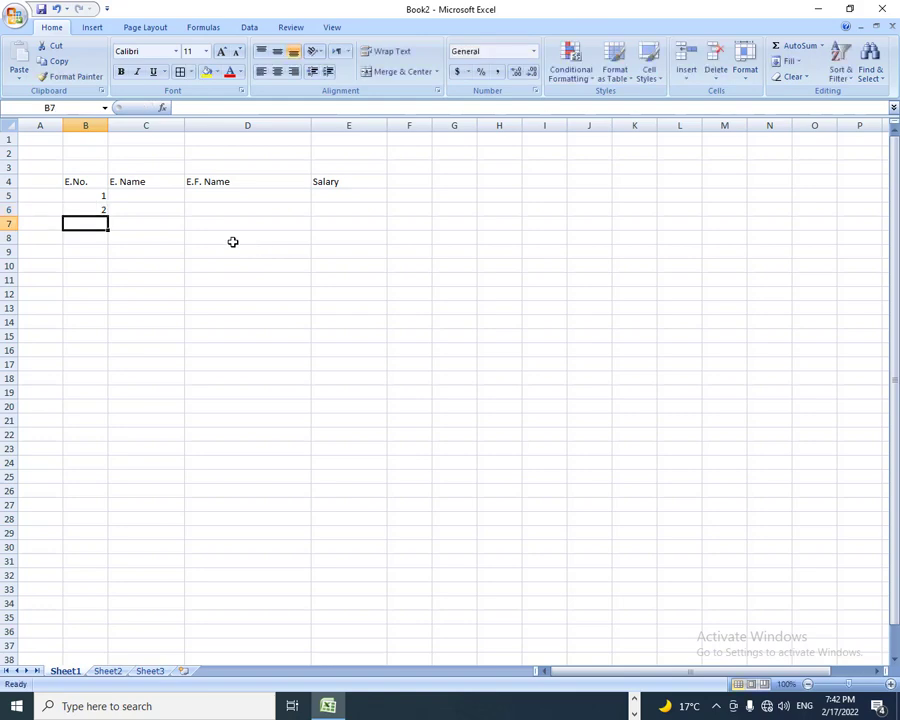
Extend 1 and 2 into a series through 10 in B14, then select the table B4:E14.
left_click_drag(86, 195, 88, 206)
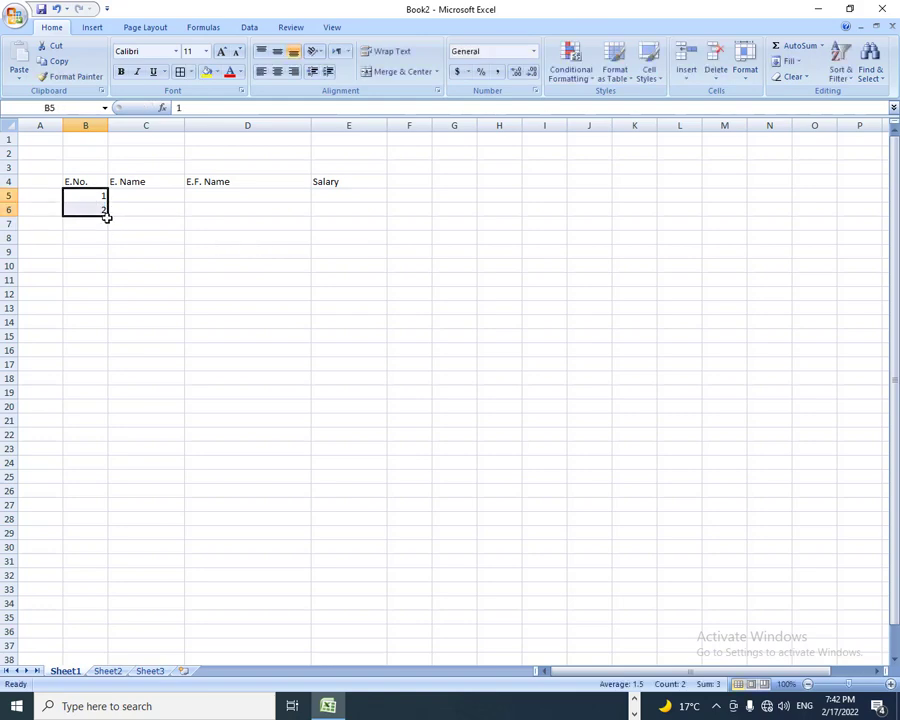
left_click_drag(107, 215, 107, 334)
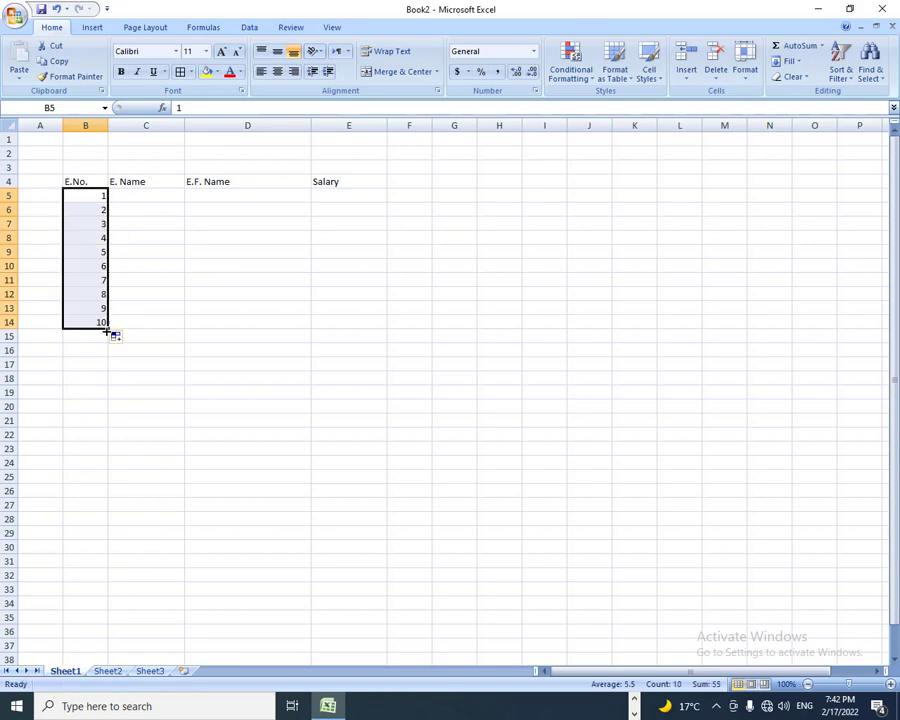
left_click(135, 195)
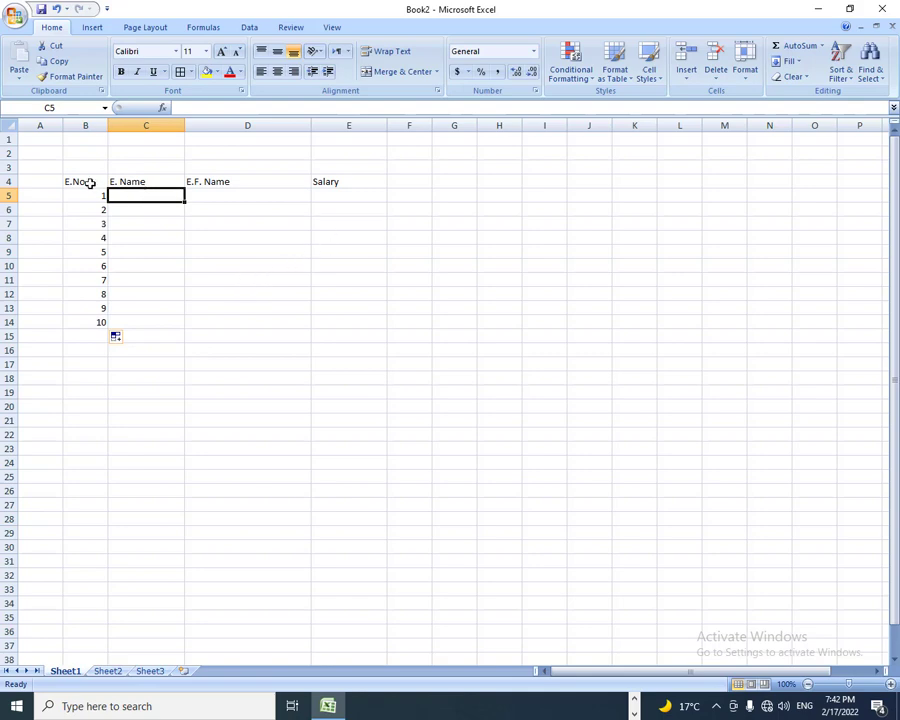
left_click_drag(89, 183, 337, 332)
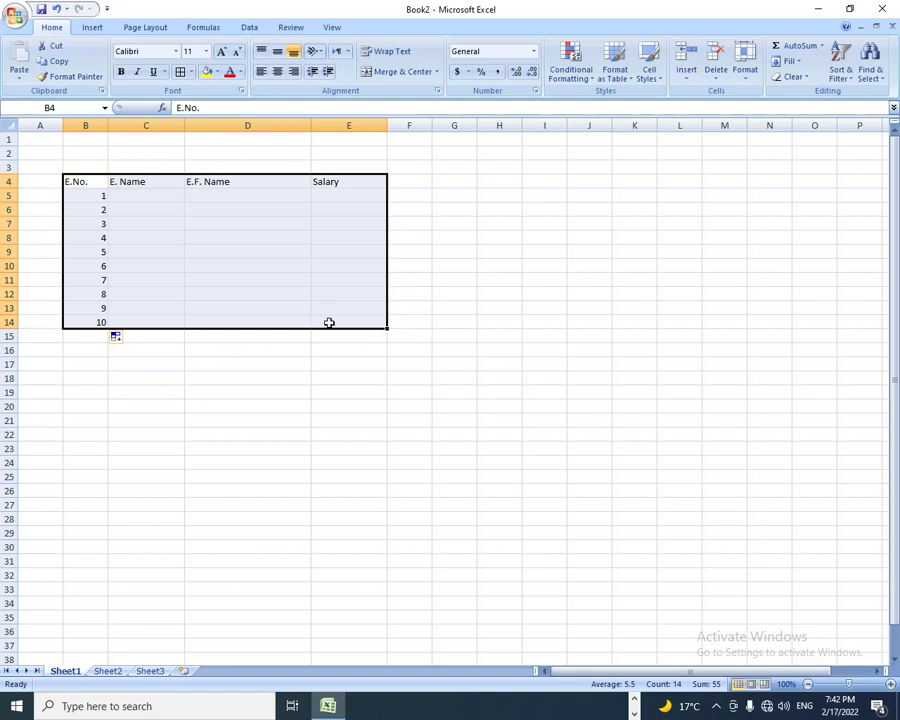
Give B4:E14 All Borders and centre the E.No. column.
left_click(181, 72)
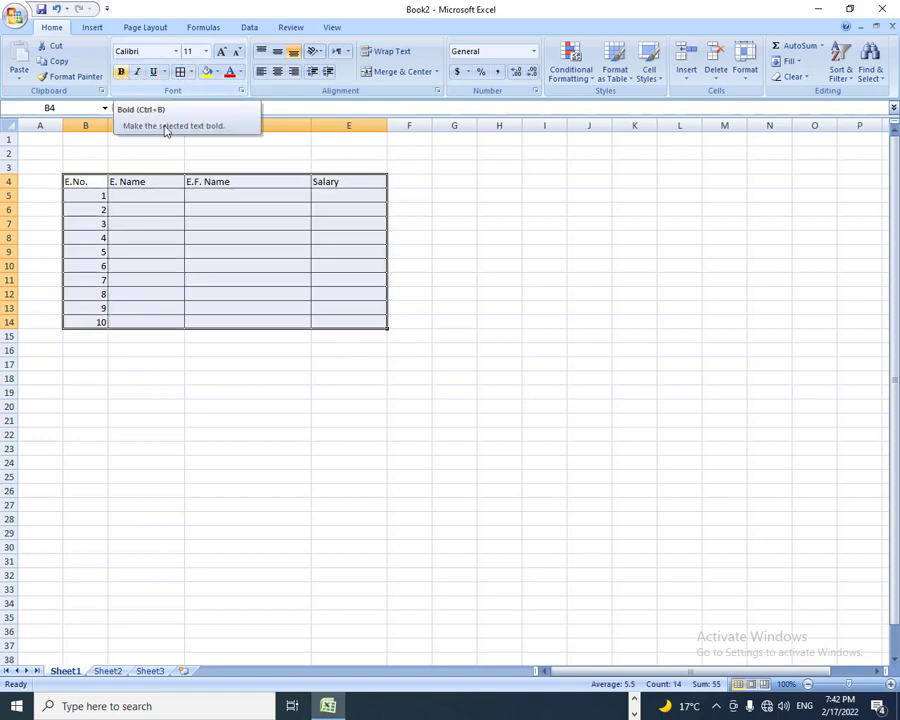
left_click(90, 182)
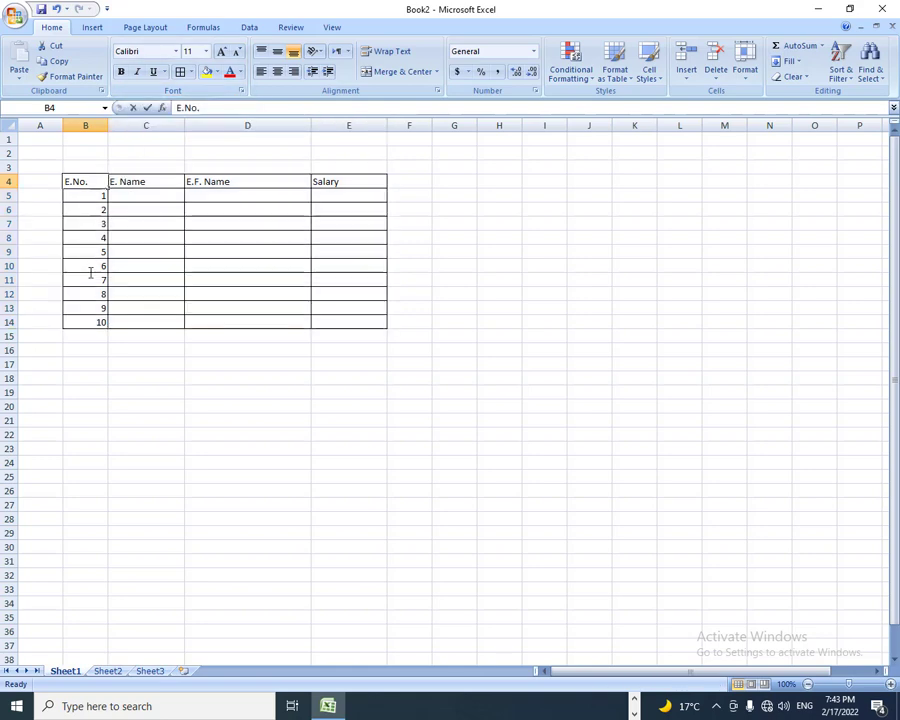
left_click(89, 223)
left_click_drag(88, 182, 90, 322)
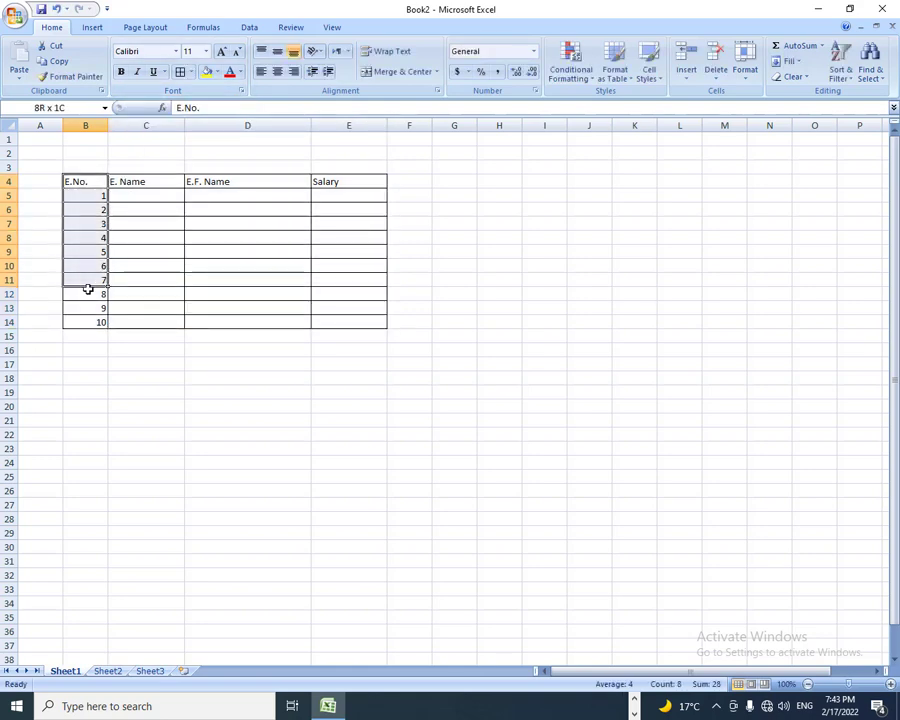
left_click(276, 72)
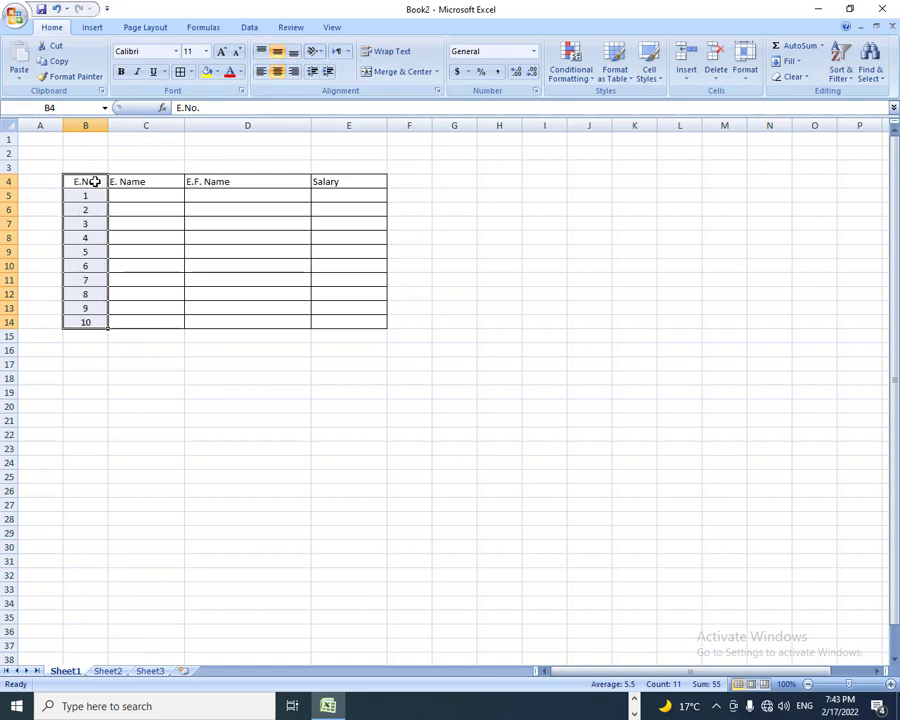
Make the B4:E4 header labels centred, bold and 14-point.
left_click_drag(94, 181, 332, 181)
left_click(278, 67)
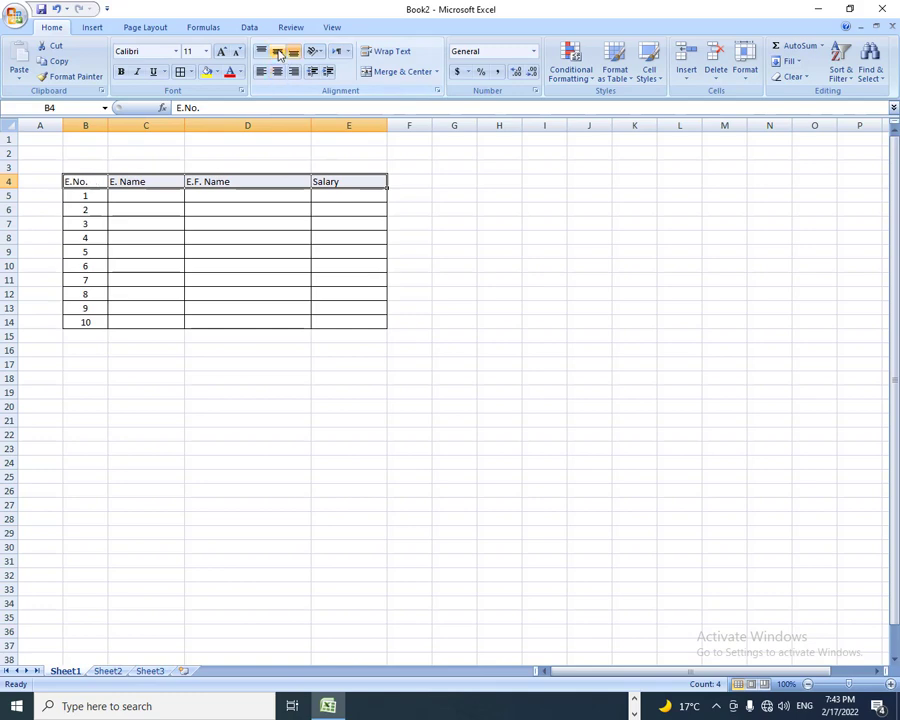
left_click(280, 73)
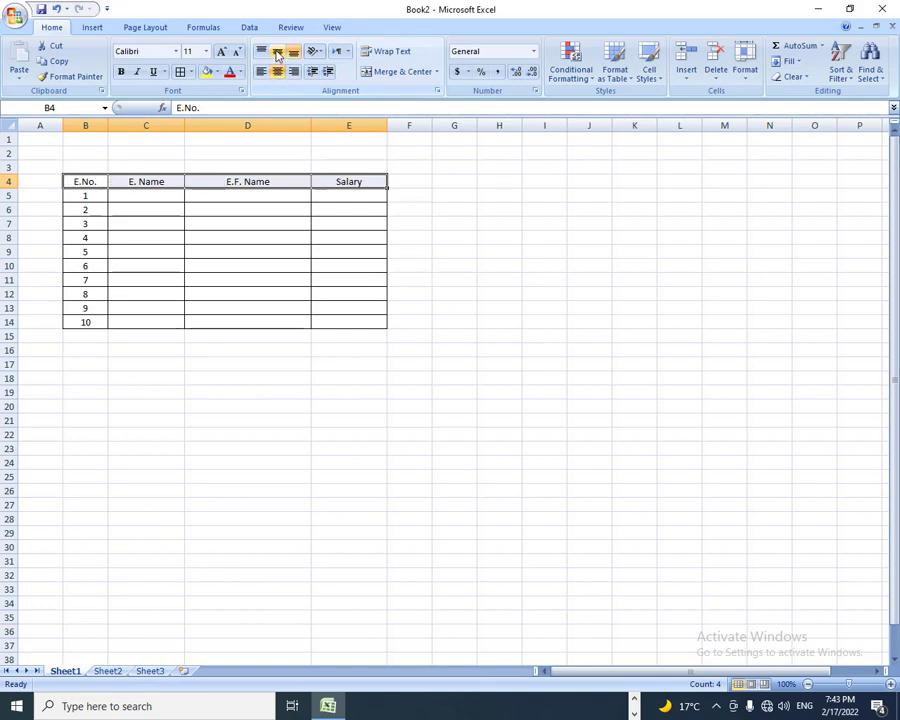
left_click(121, 72)
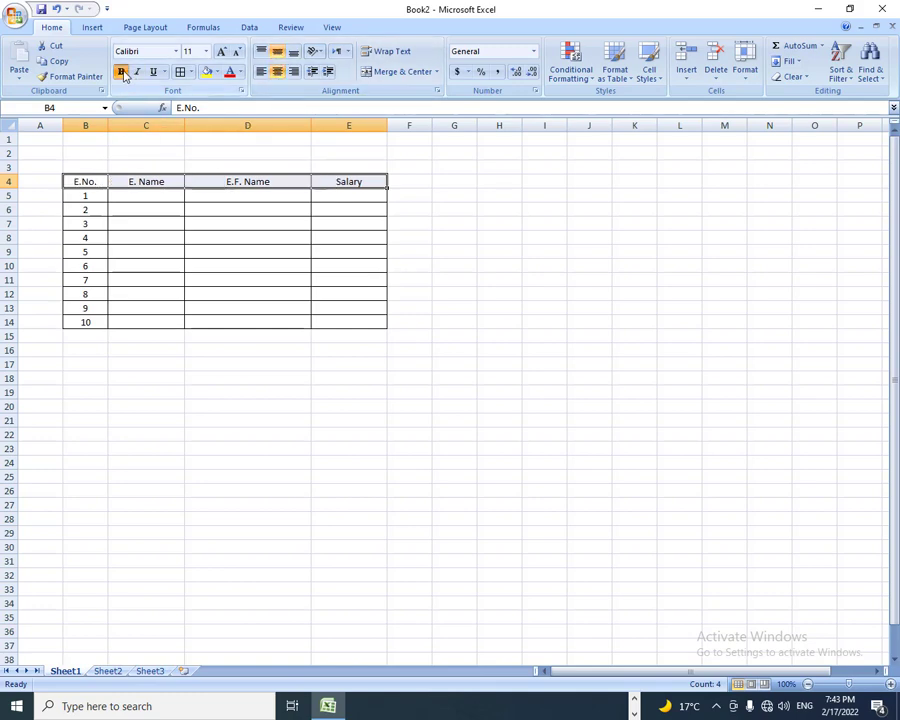
left_click(223, 52)
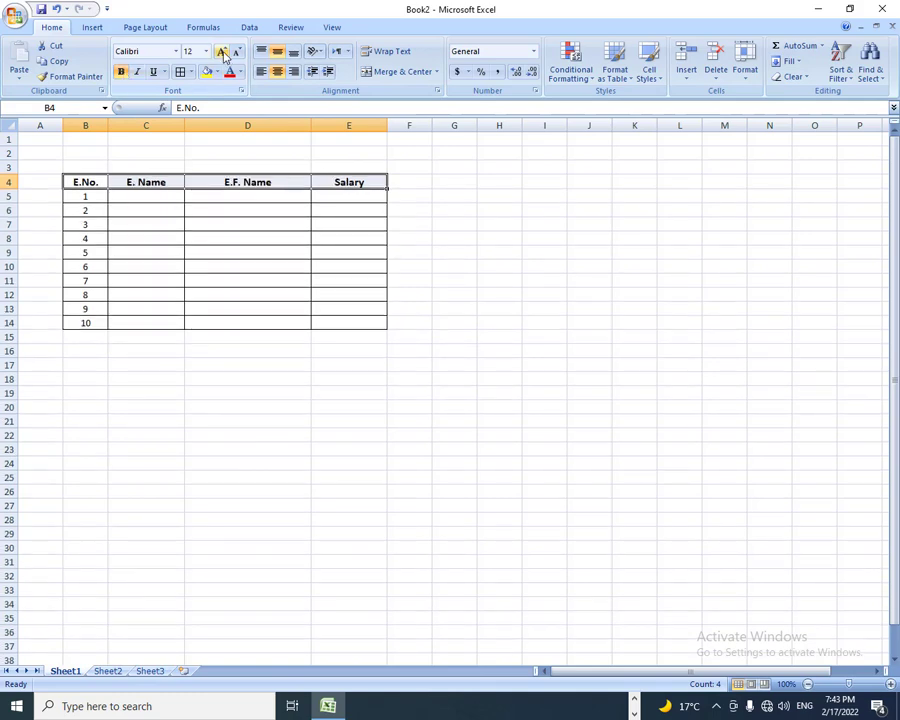
left_click(223, 52)
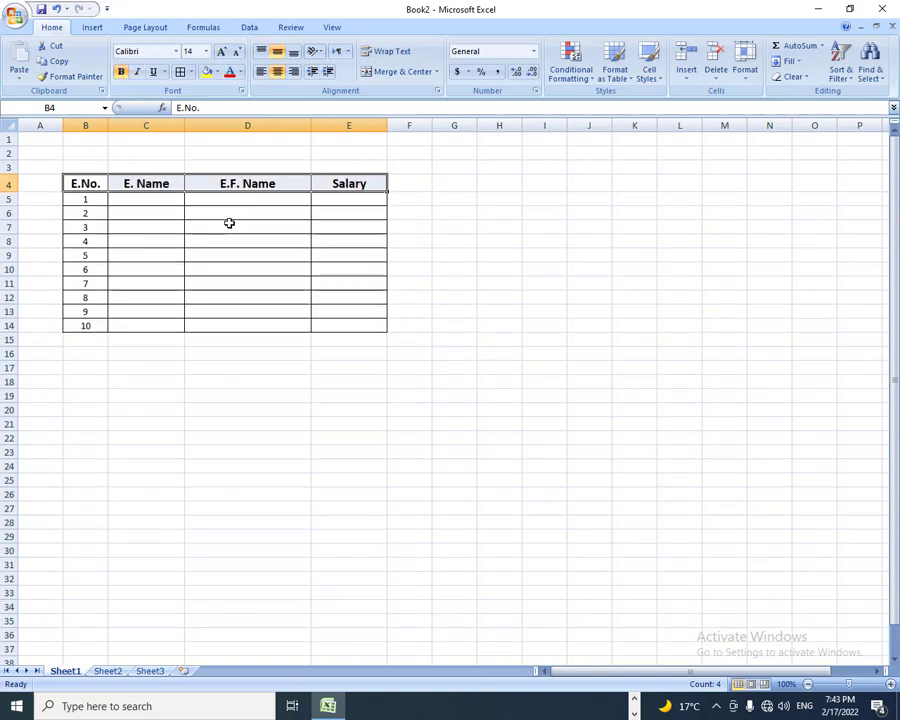
left_click(144, 270)
left_click_drag(96, 181, 337, 183)
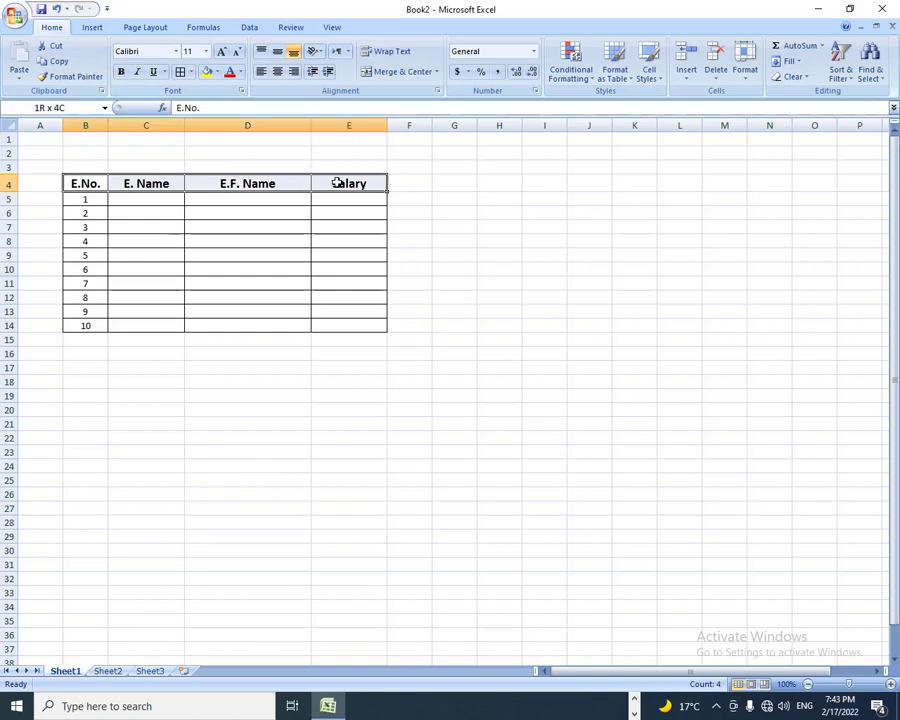
Fill the header row B4:E4 orange and the E.No. cells B5:B14 light red.
left_click(218, 73)
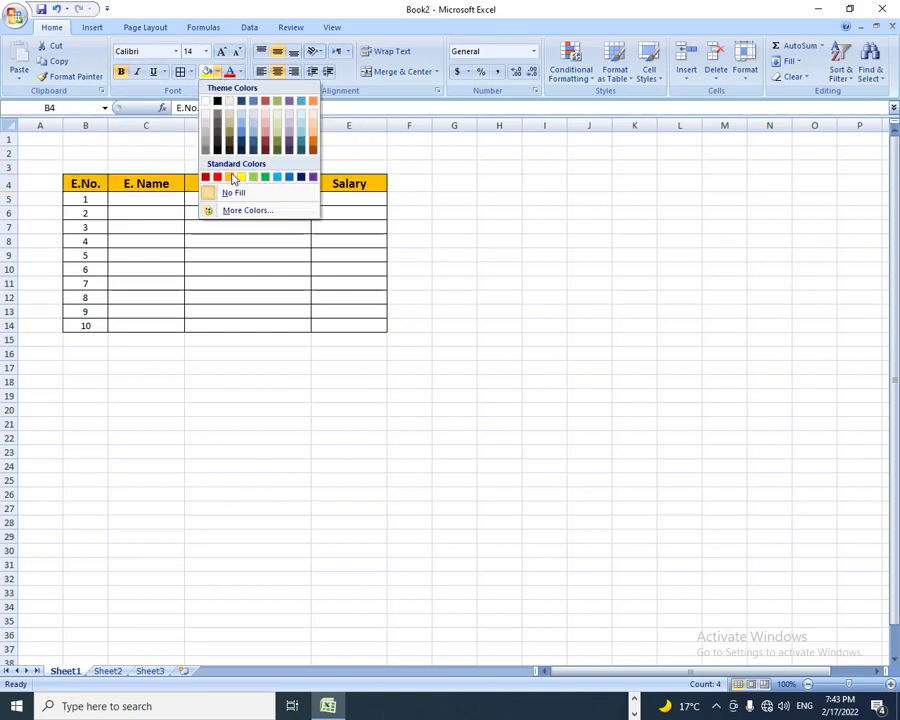
left_click(231, 177)
left_click_drag(86, 198, 84, 328)
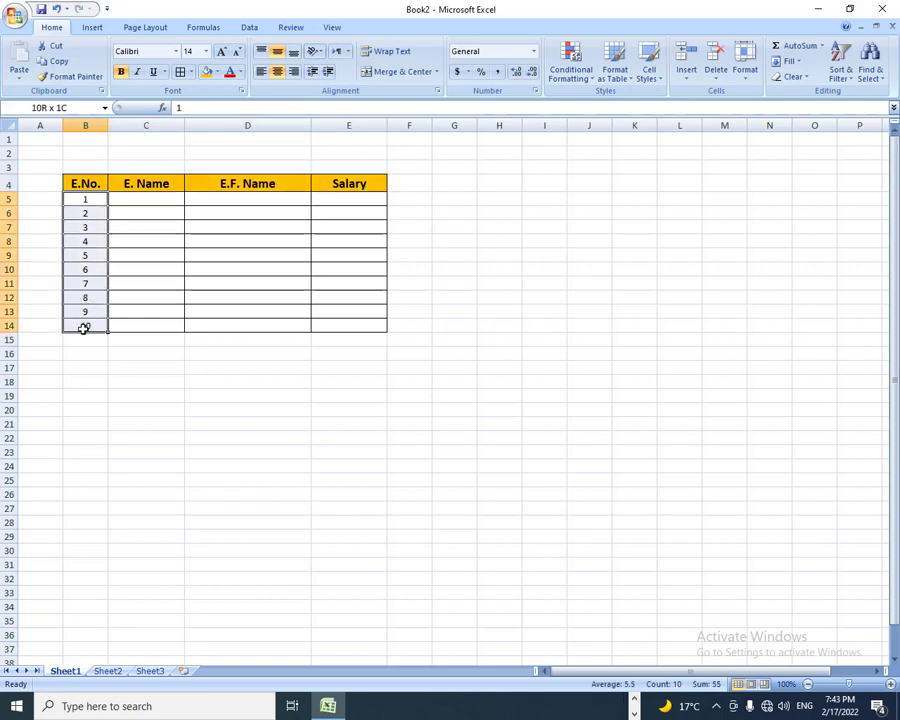
left_click(216, 73)
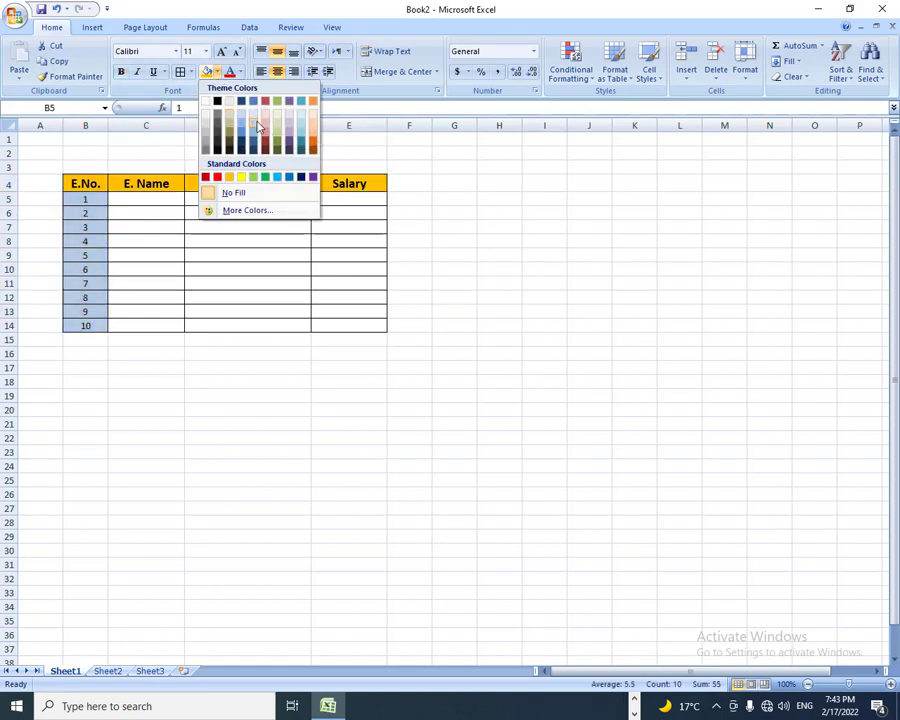
left_click(263, 126)
Select cells C5, E5 and D5 under the name and salary headers.
left_click(153, 258)
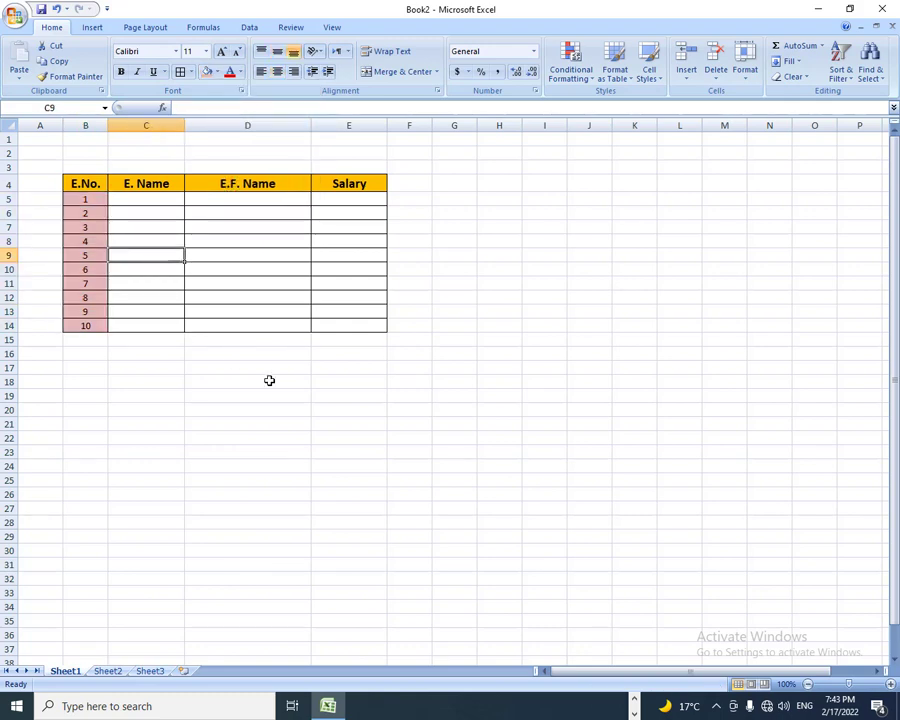
left_click(302, 409)
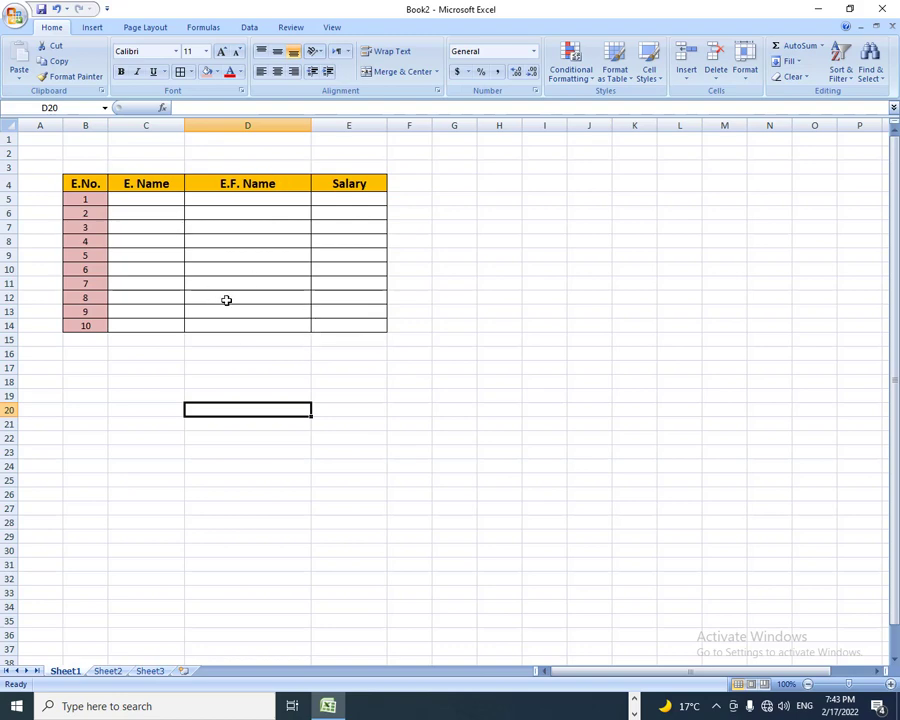
left_click(157, 200)
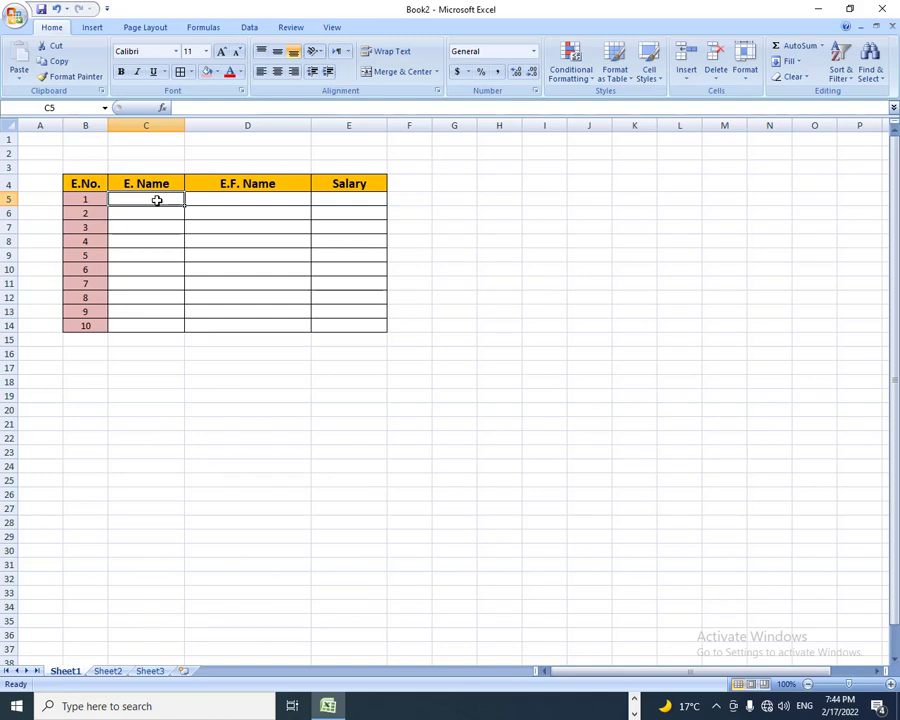
left_click(369, 200)
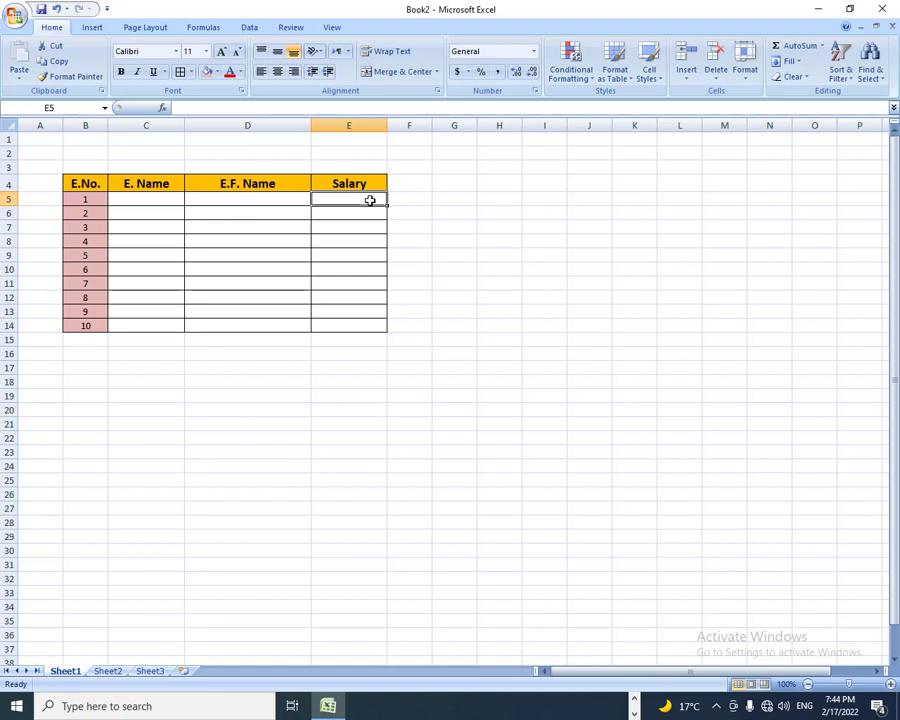
left_click(160, 198)
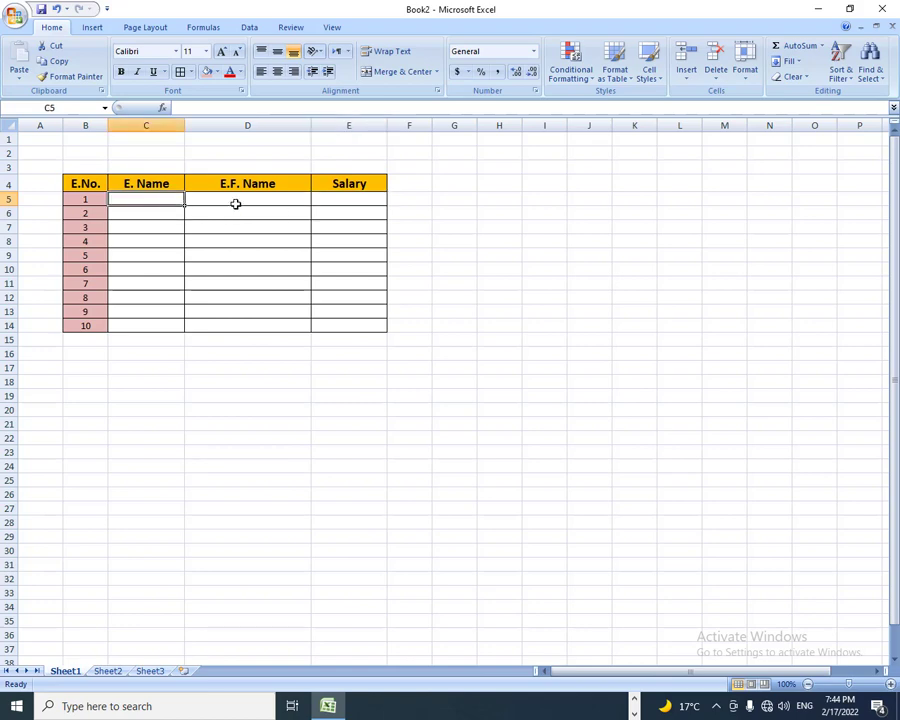
left_click(235, 203)
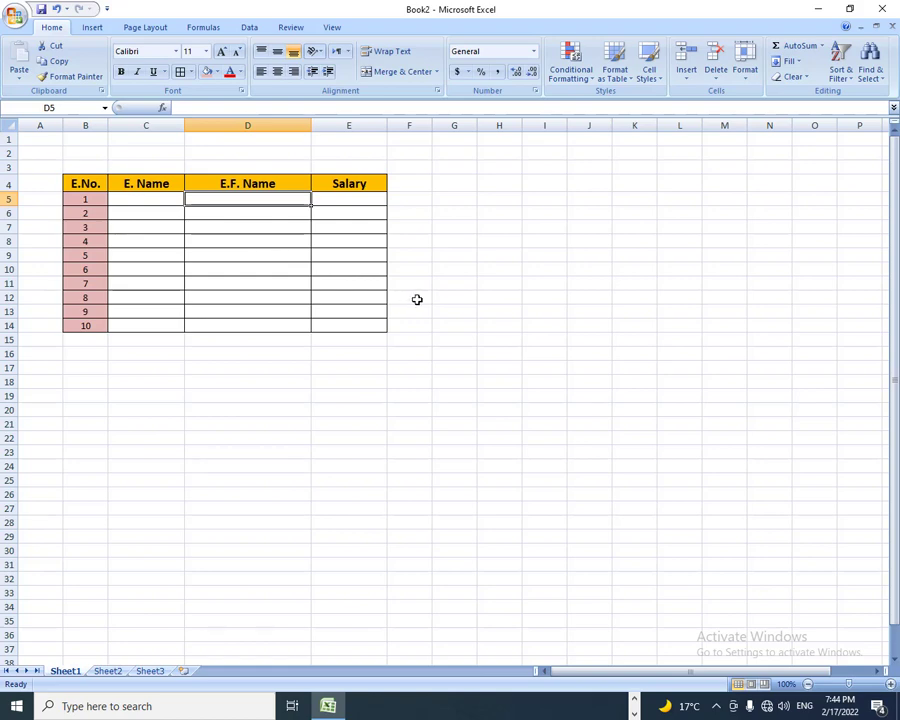
Copy B4:D14 and paste it as a linked copy starting at B17.
mouse_move(88, 182)
left_mouse_down()
mouse_move(230, 329)
mouse_move(342, 328)
left_mouse_up()
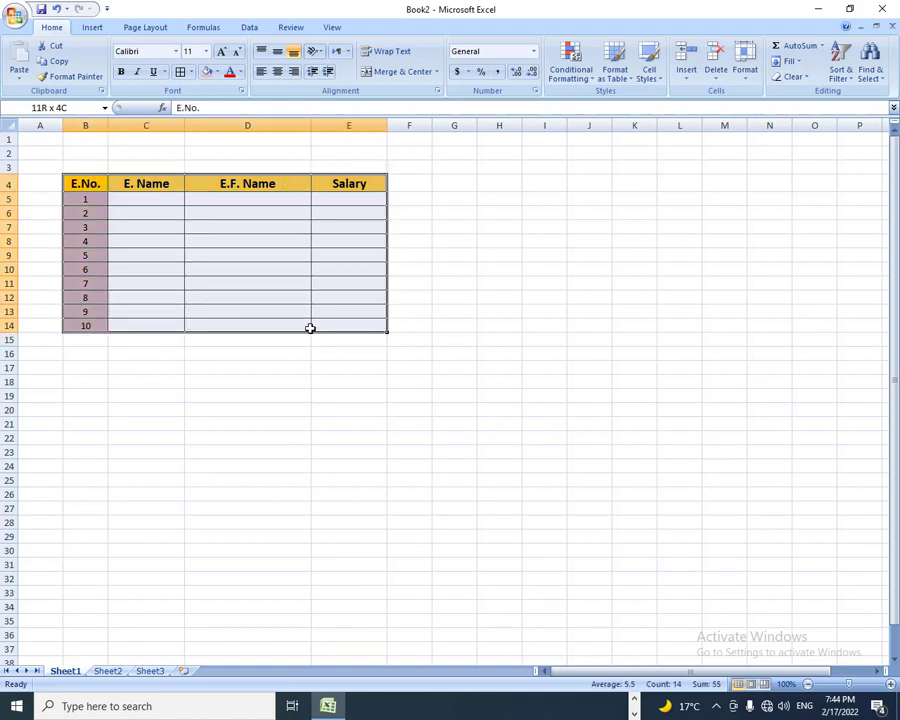
left_click_drag(338, 328, 297, 326)
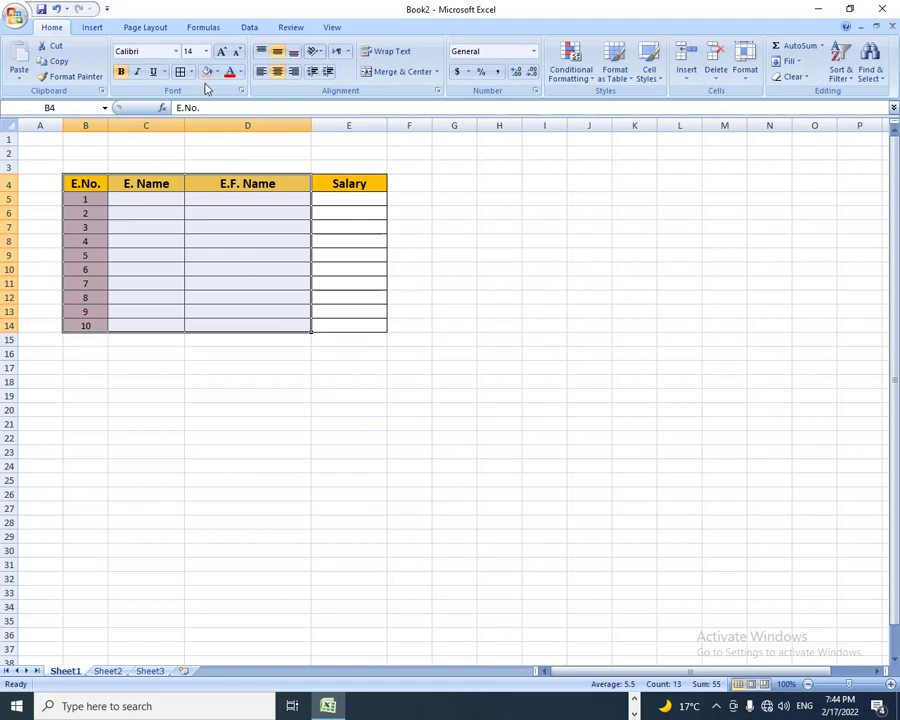
left_click(50, 61)
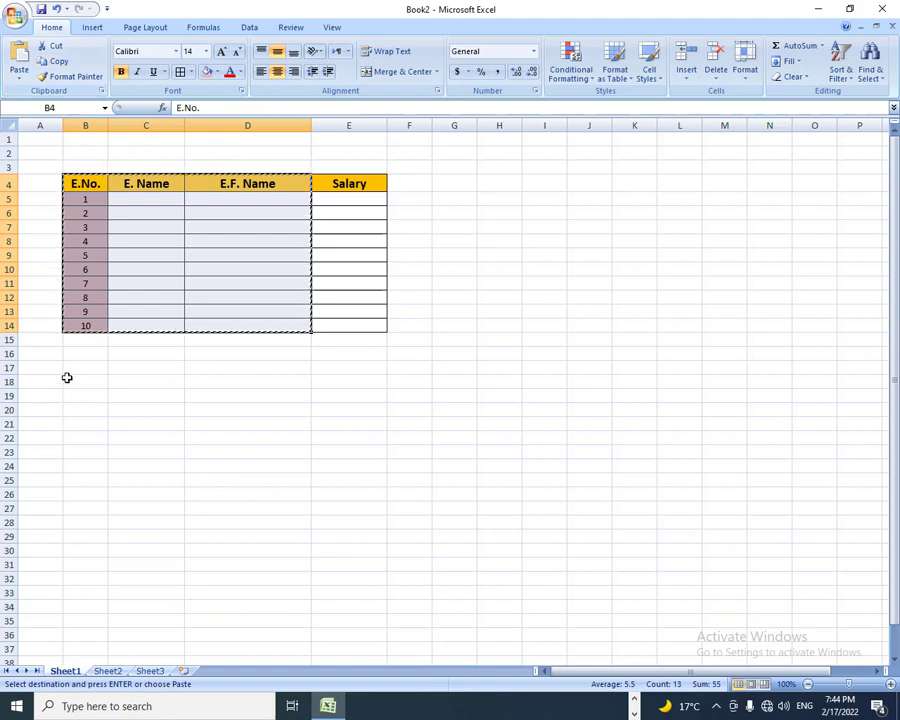
left_click(66, 367)
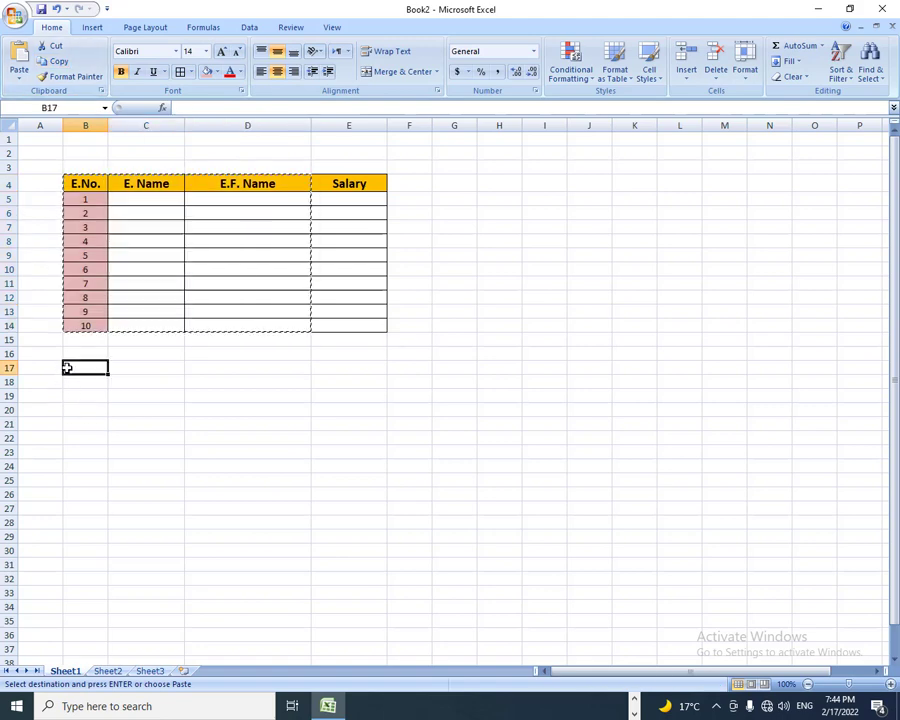
left_click(19, 76)
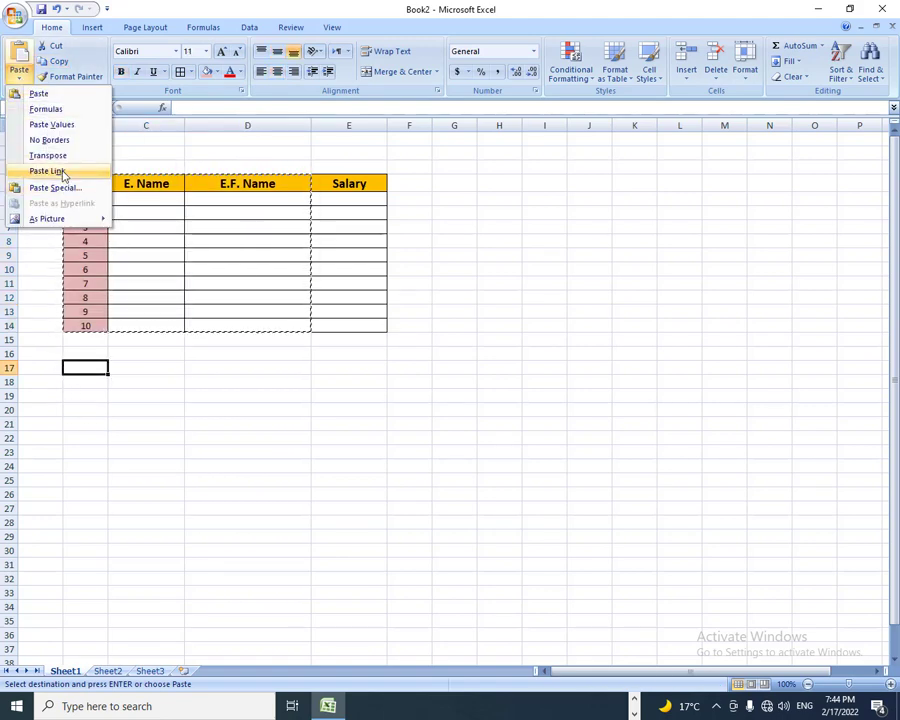
left_click(47, 171)
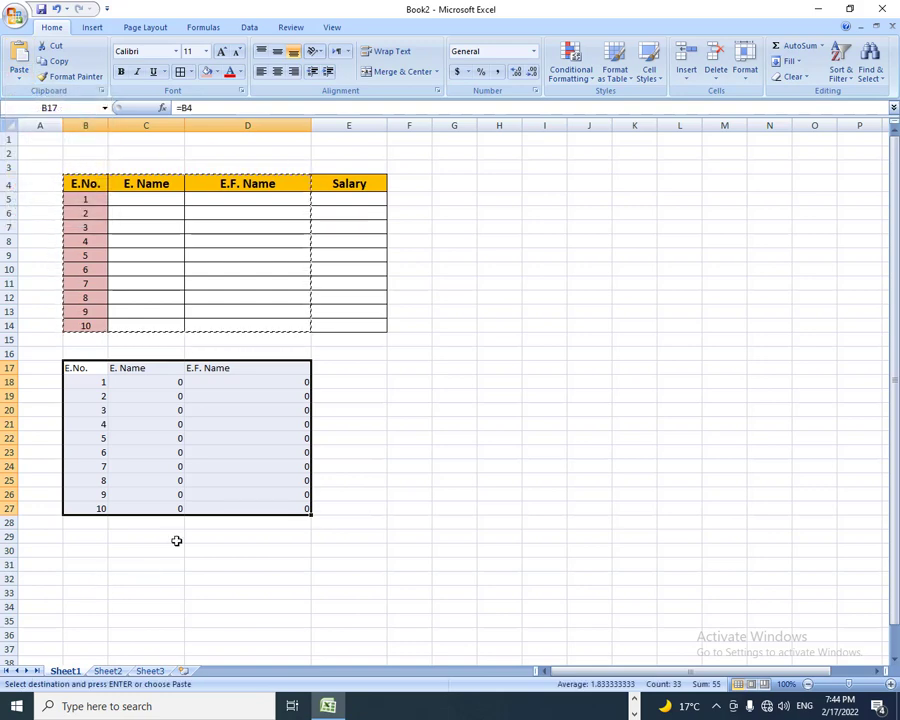
left_click(76, 547)
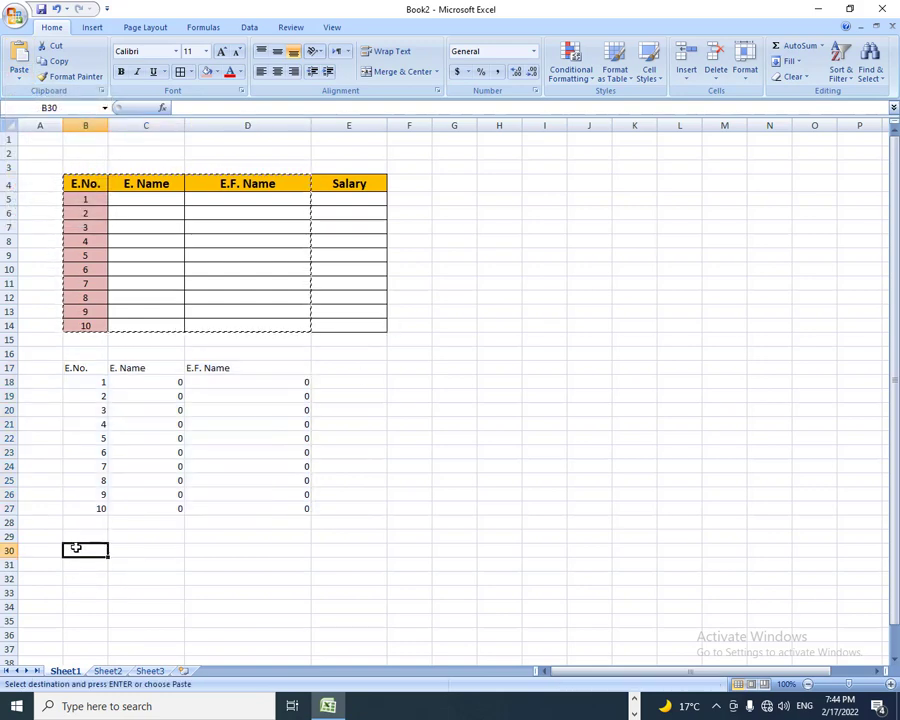
Paste linked copies of the three columns at B30, G4, G17 and G31, then exit copy mode.
left_click(19, 78)
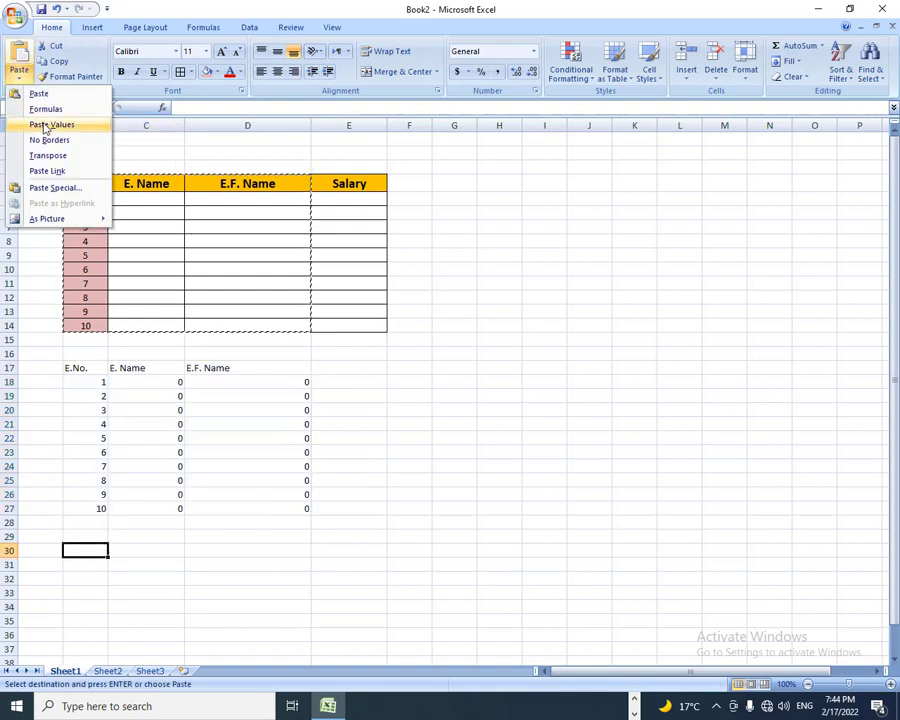
left_click(47, 171)
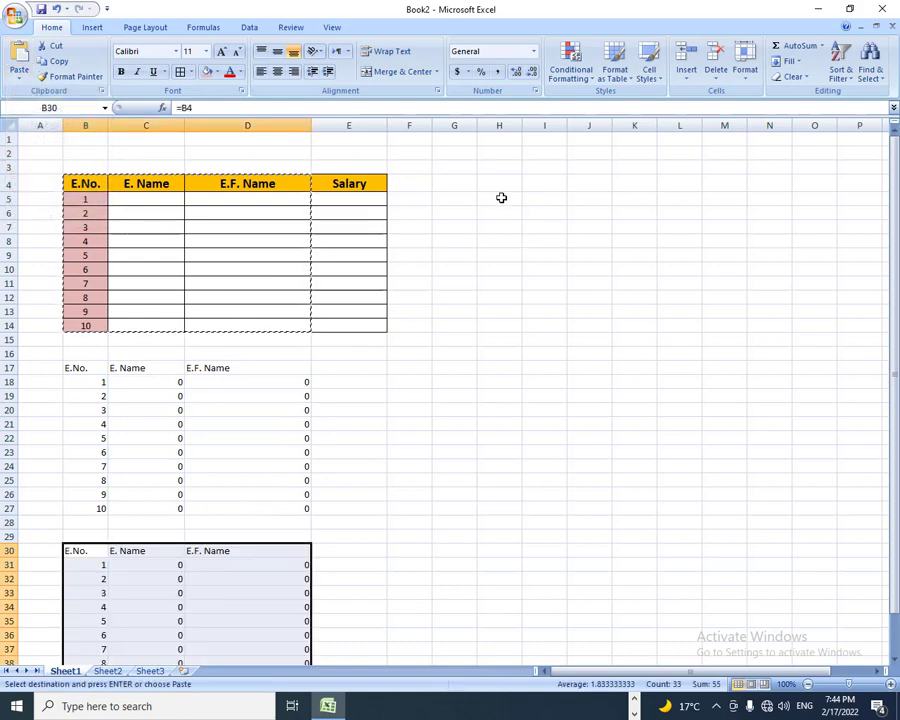
left_click(464, 178)
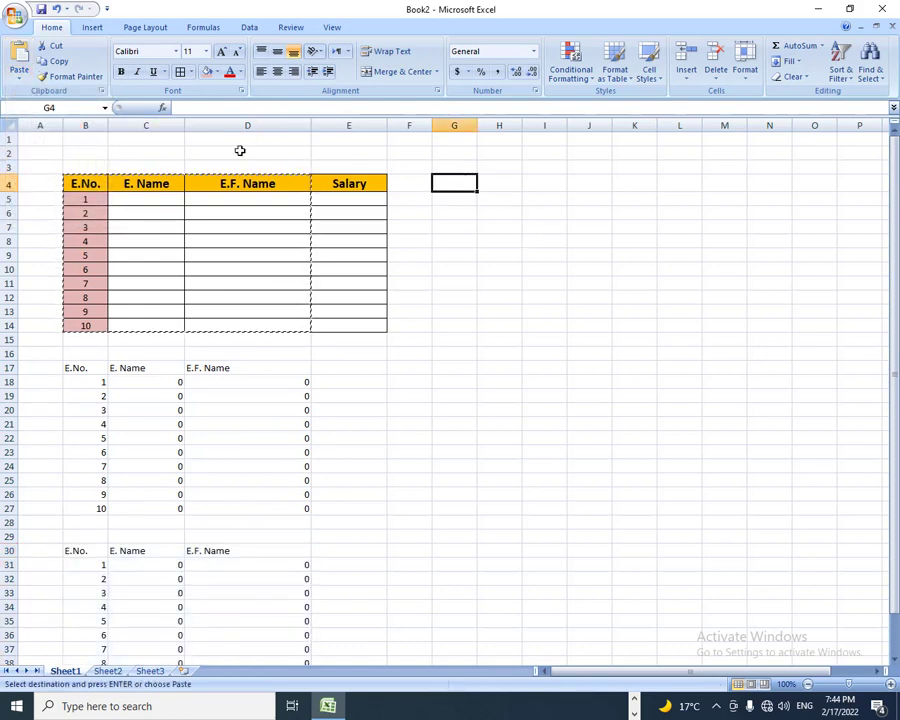
left_click(19, 78)
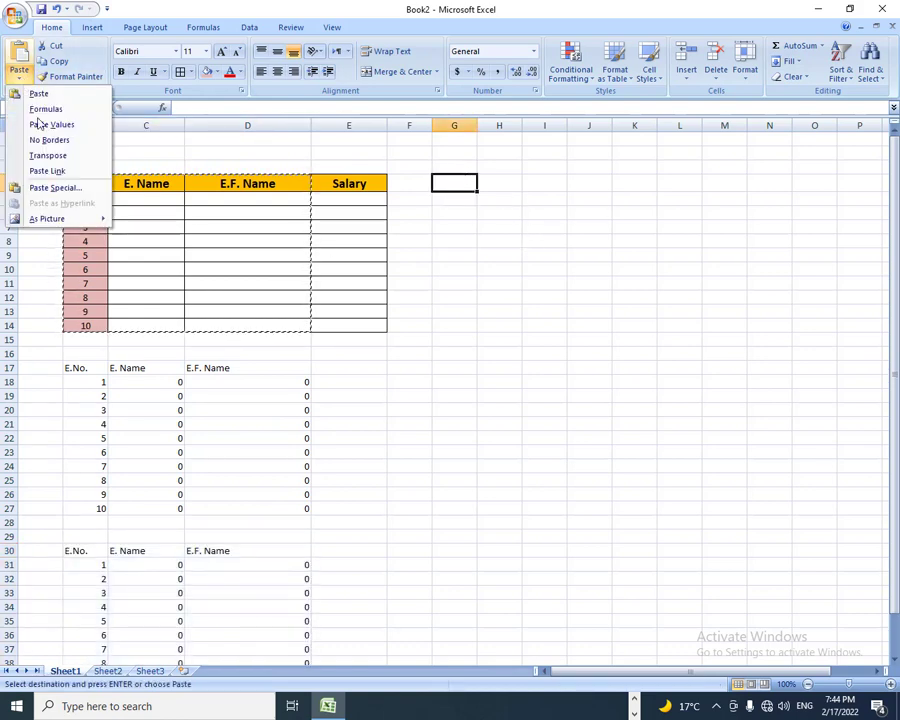
left_click(47, 171)
left_click(452, 375)
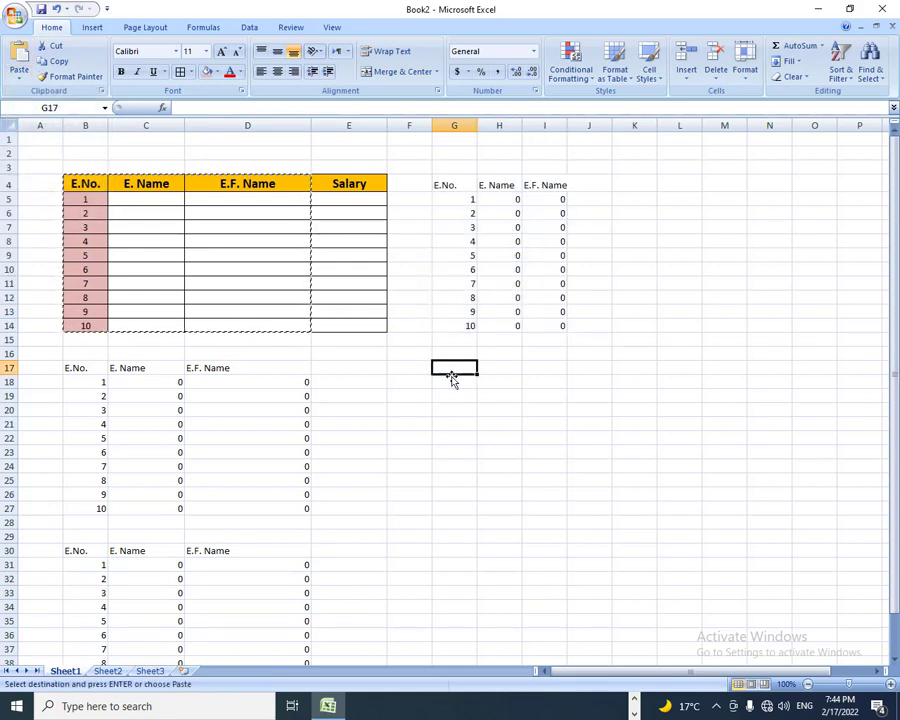
left_click(19, 78)
left_click(47, 171)
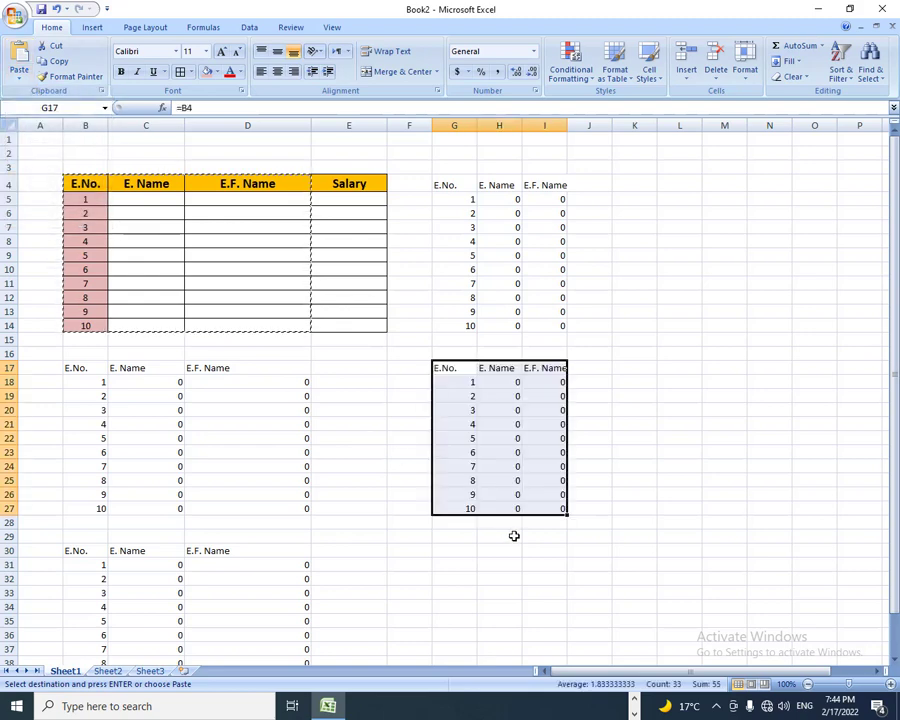
left_click(451, 567)
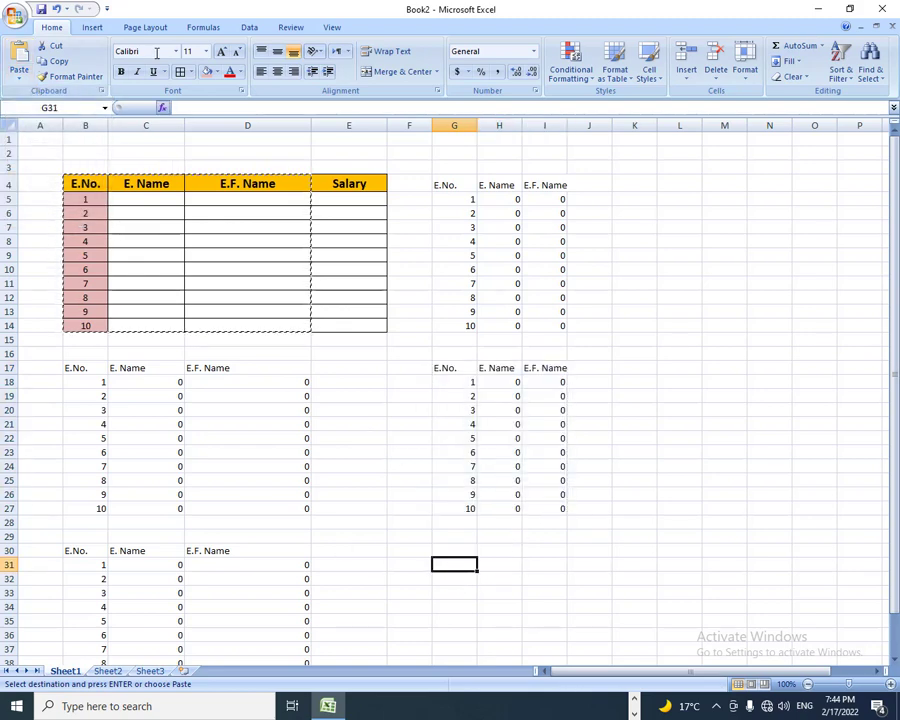
left_click(19, 78)
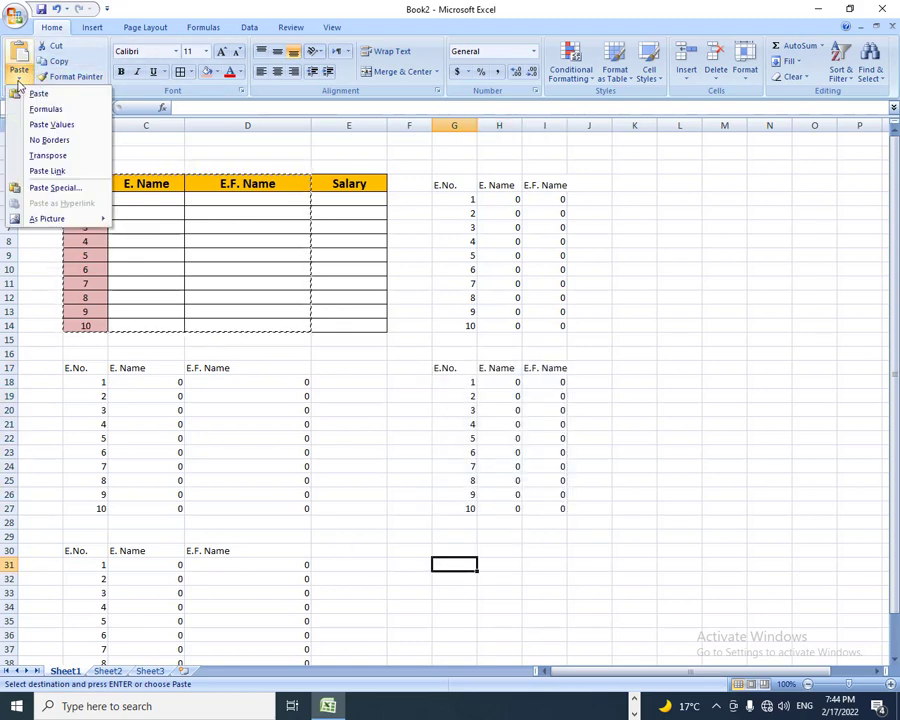
left_click(47, 171)
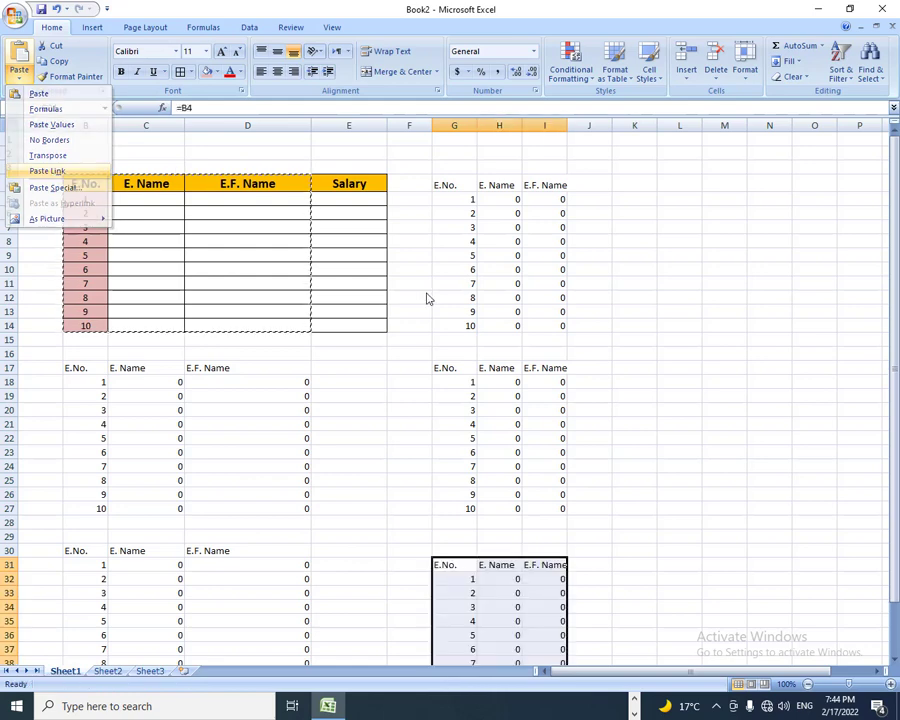
left_click(677, 366)
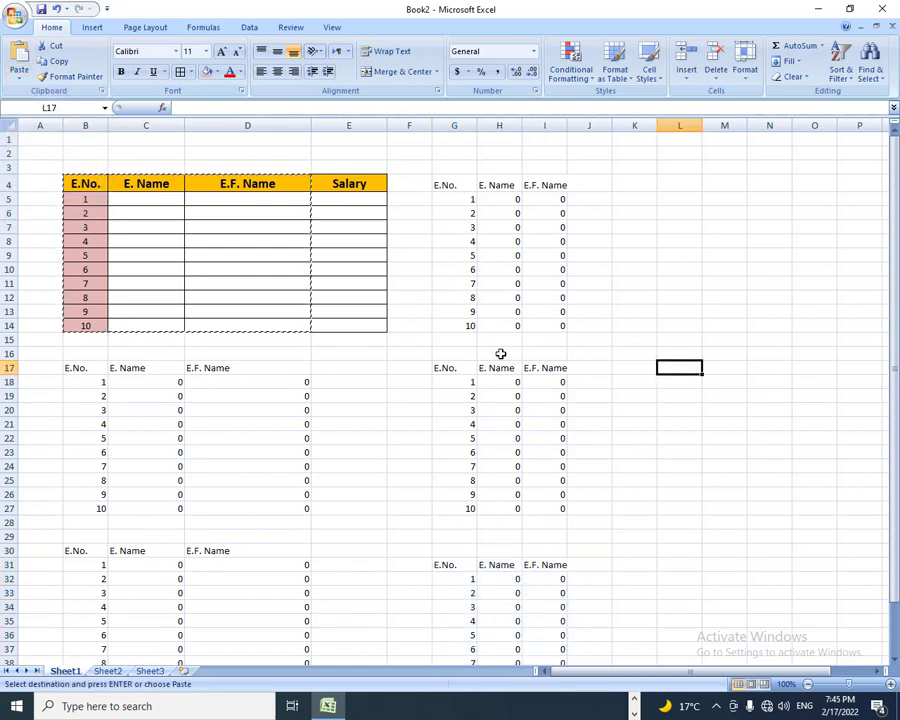
key("Escape")
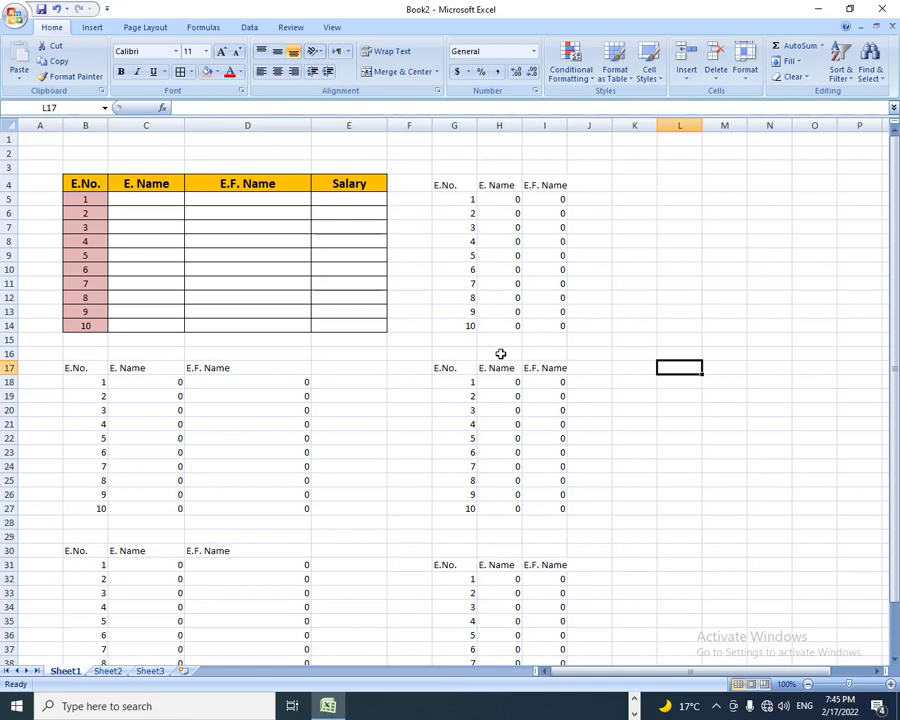
AutoFit columns G to I to the linked copy in G4:I16.
left_click_drag(455, 187, 552, 348)
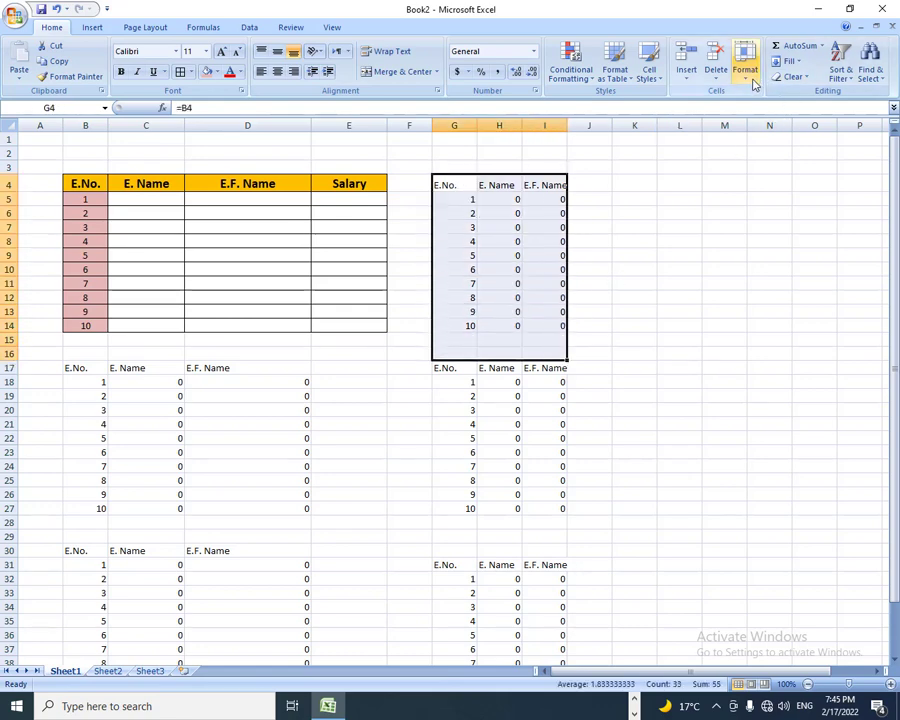
left_click(745, 65)
left_click(784, 157)
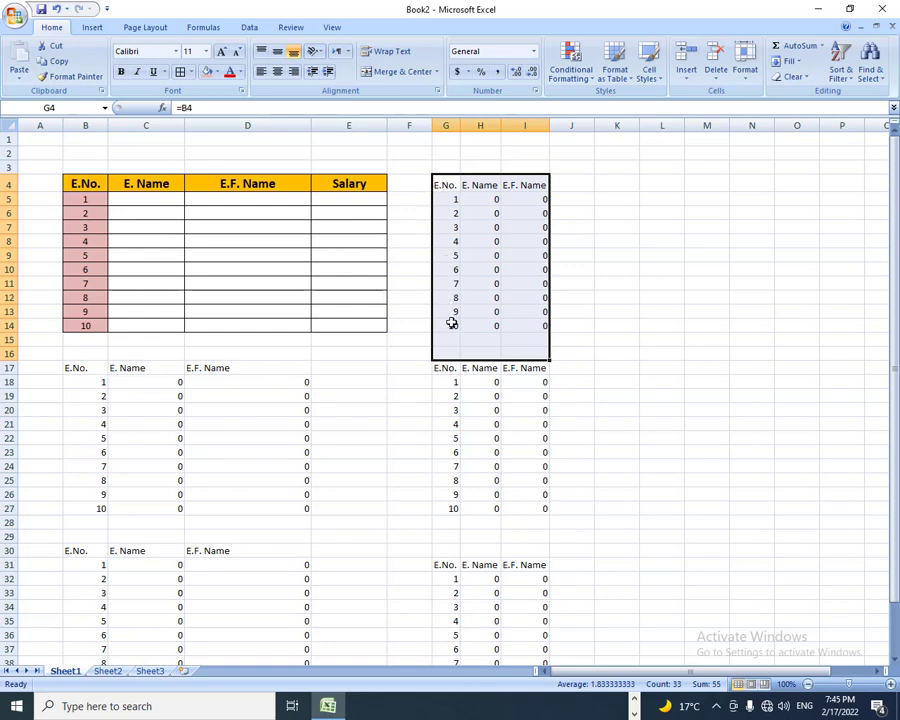
Replace the old E.No. values with 201 and 202 in B5:B6, then select both to extend the series.
left_click_drag(94, 199, 96, 324)
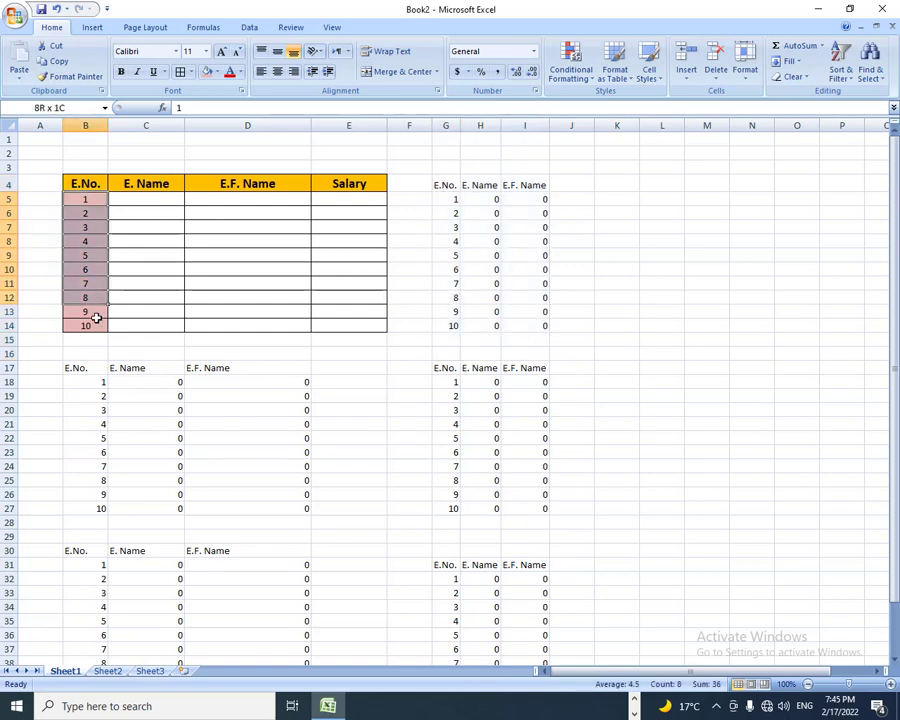
key("Delete")
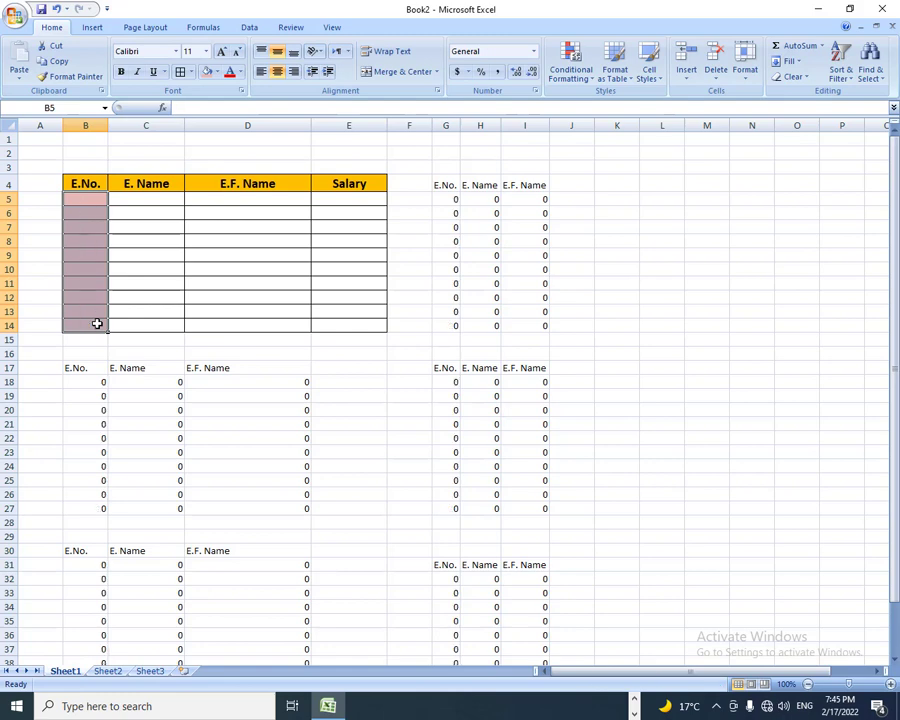
left_click(90, 202)
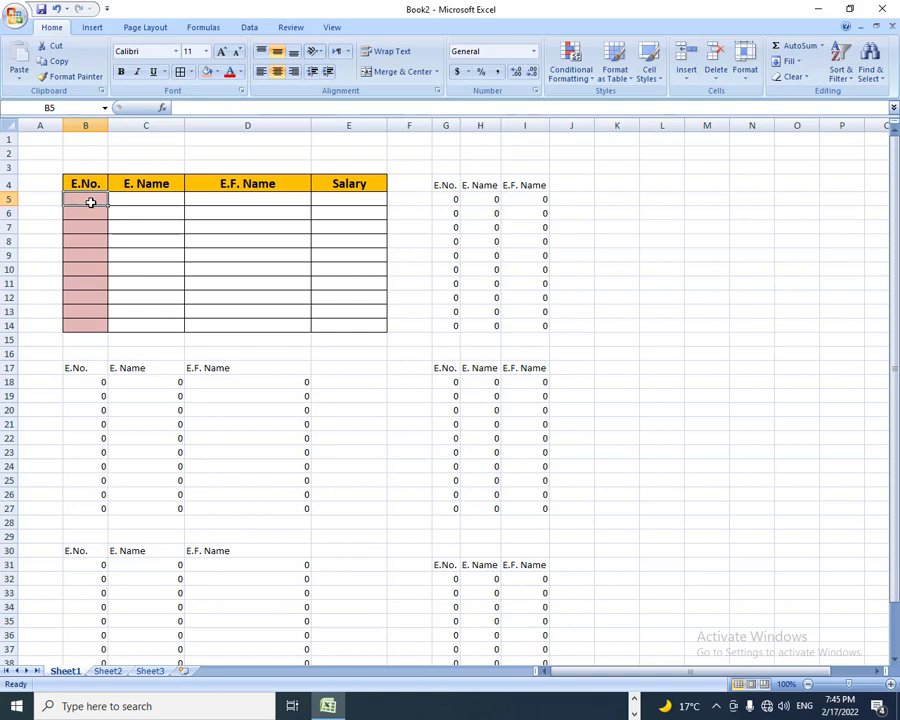
type("201")
key("Return")
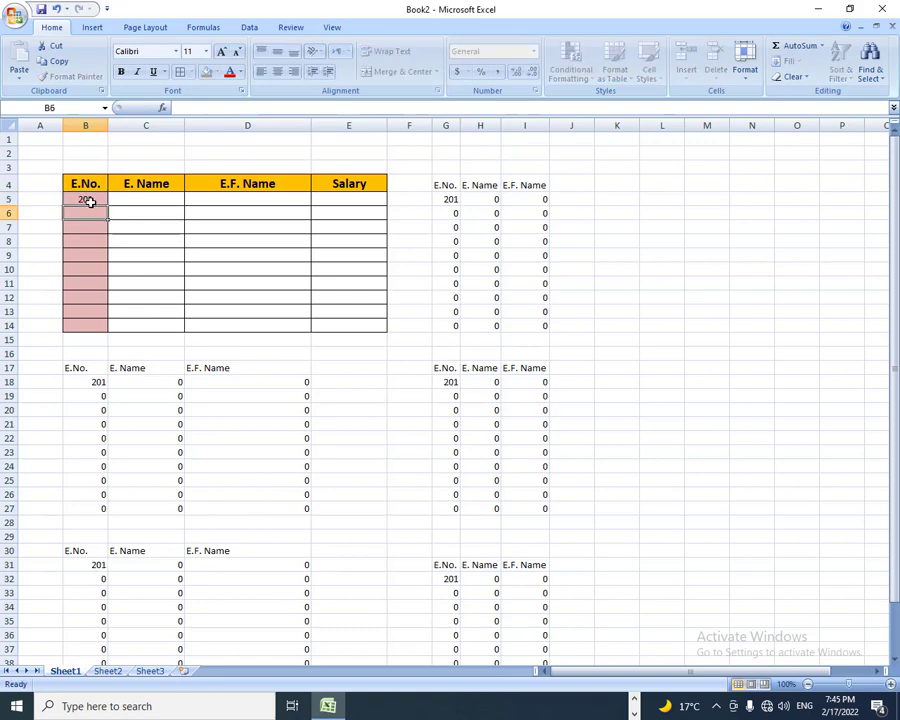
type("202")
key("Return")
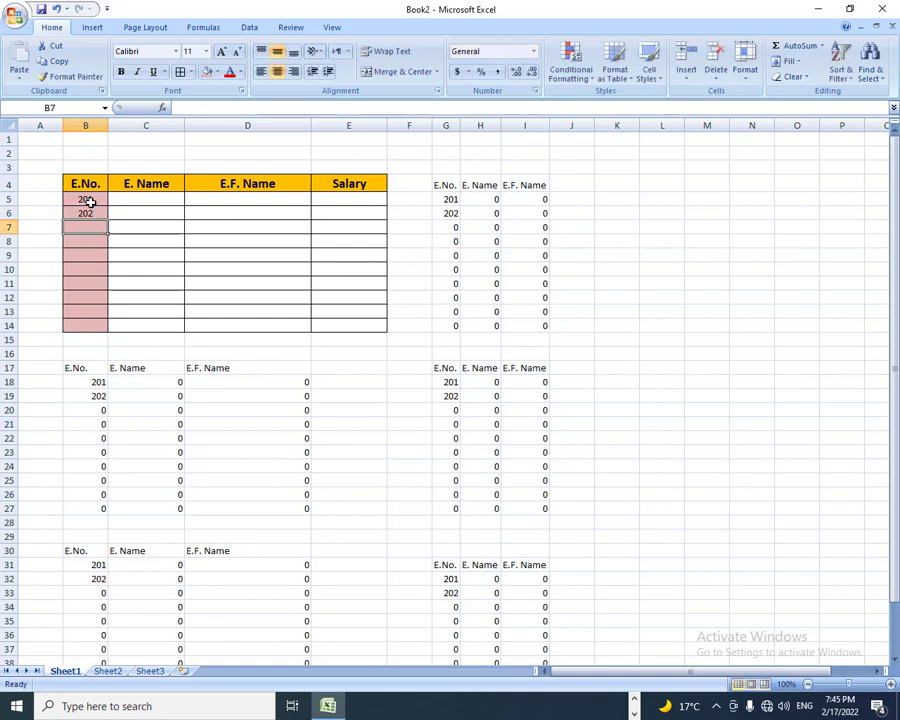
left_click_drag(94, 198, 106, 328)
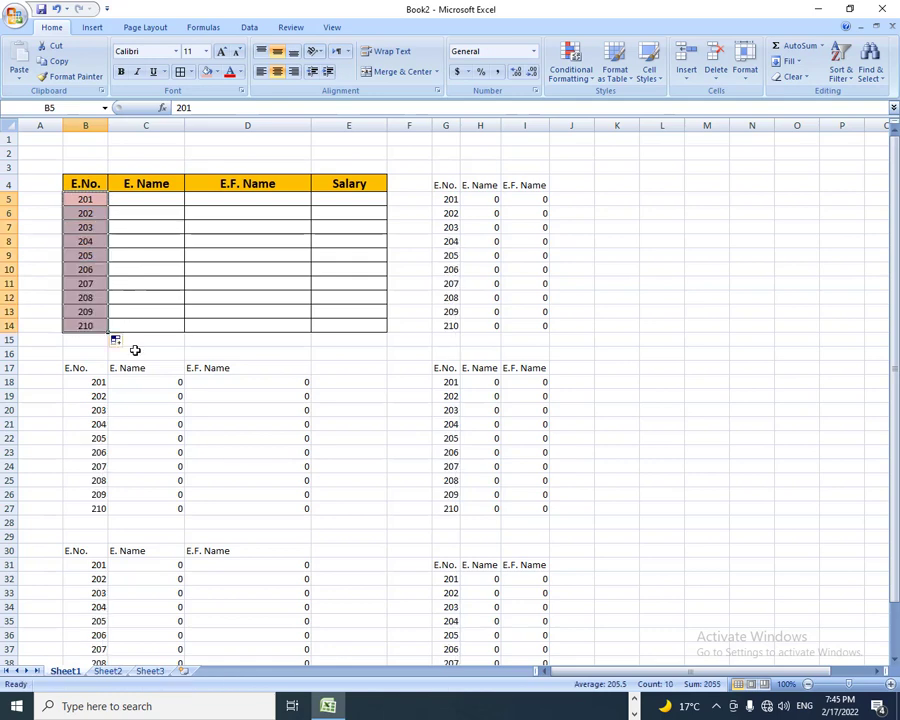
Enter the first three employees' names in C5:C7.
left_click(143, 199)
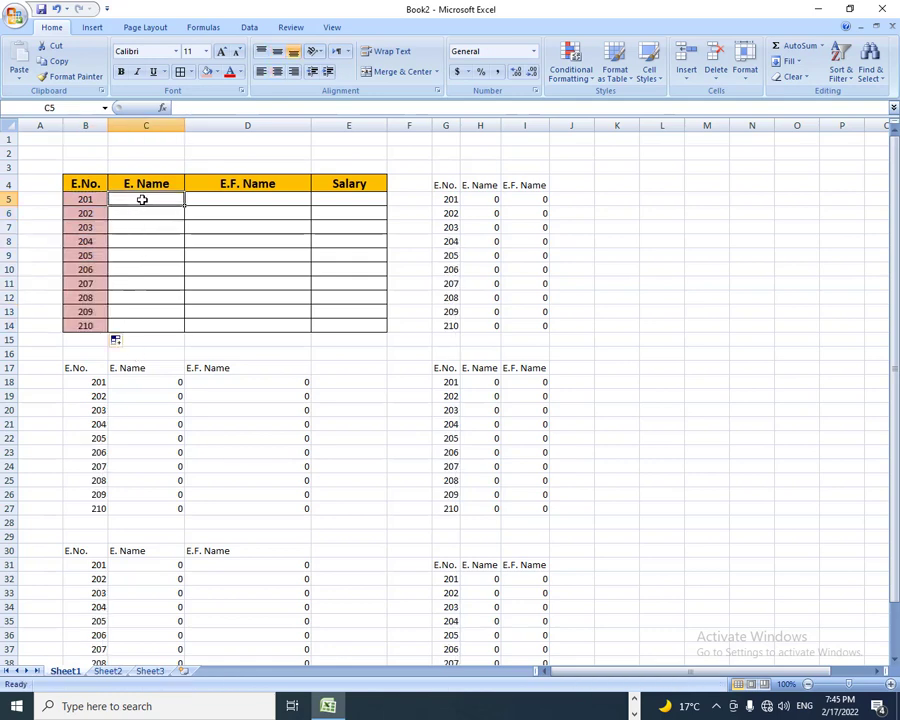
type("Nam")
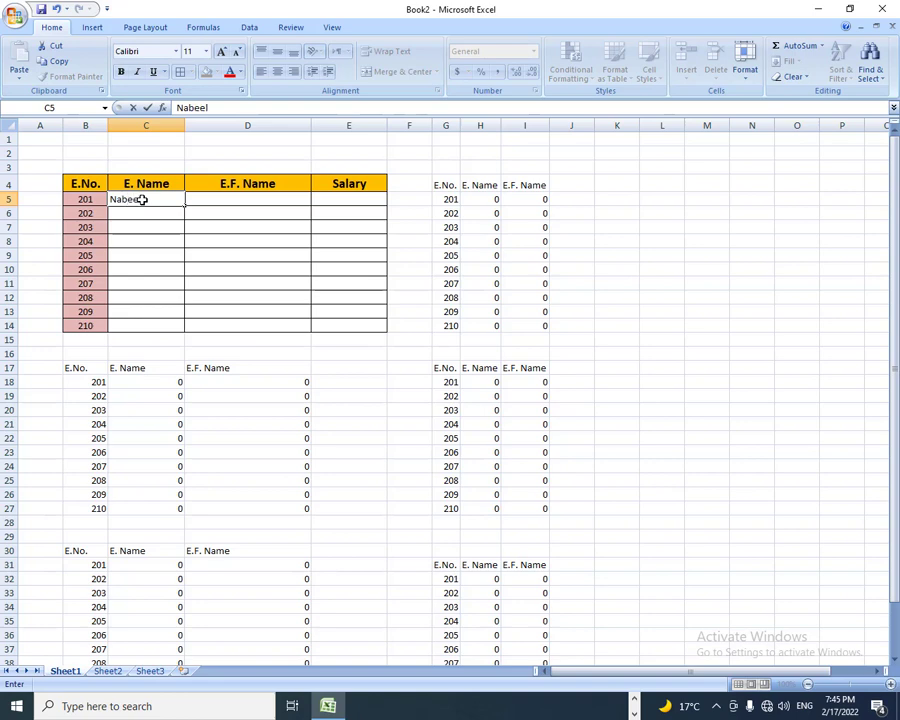
key("Return")
type("Fahe")
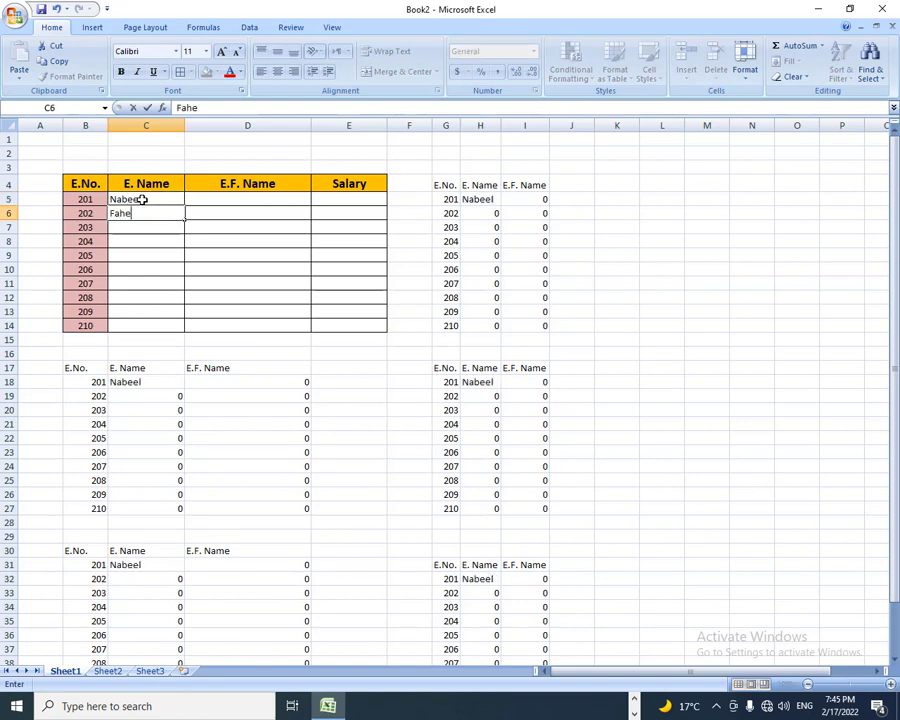
type("em")
key("Return")
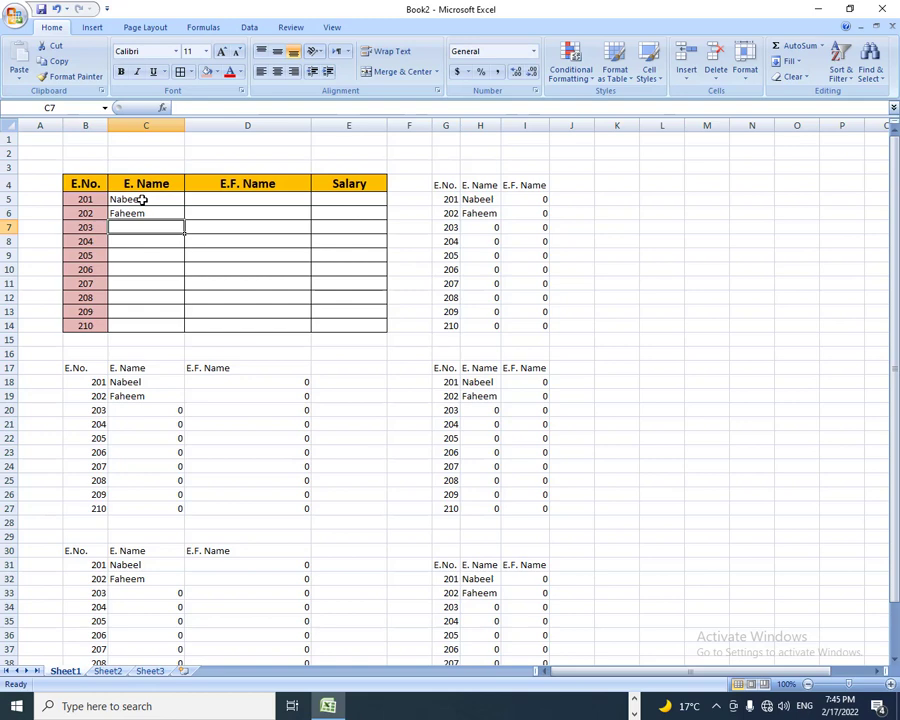
type("Saleem")
key("Return")
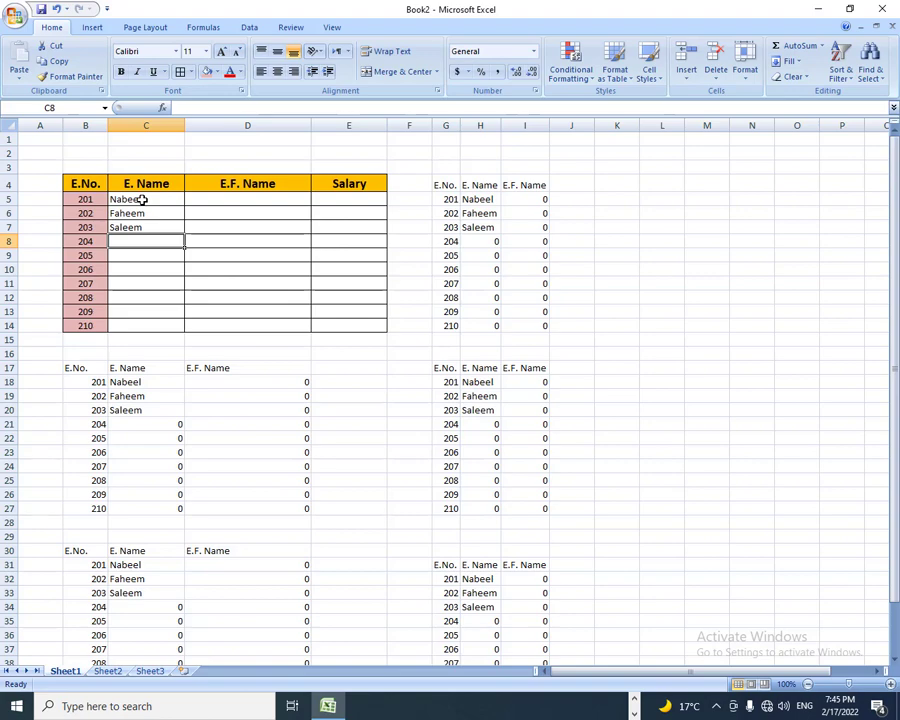
Enter the father's names for employees 201–203 in D5:D7.
left_click(221, 200)
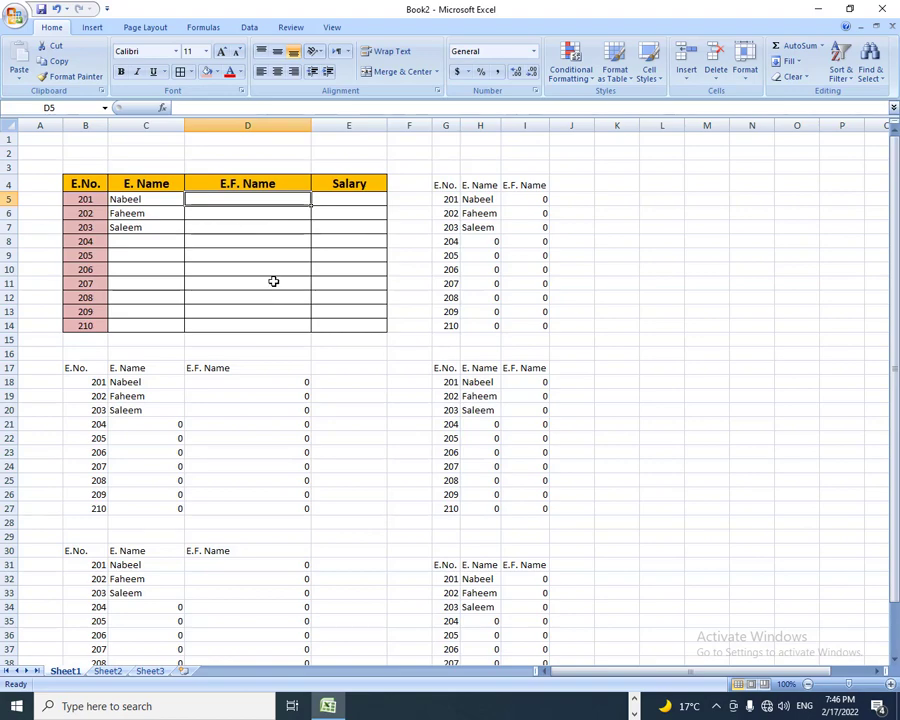
type("Shahid")
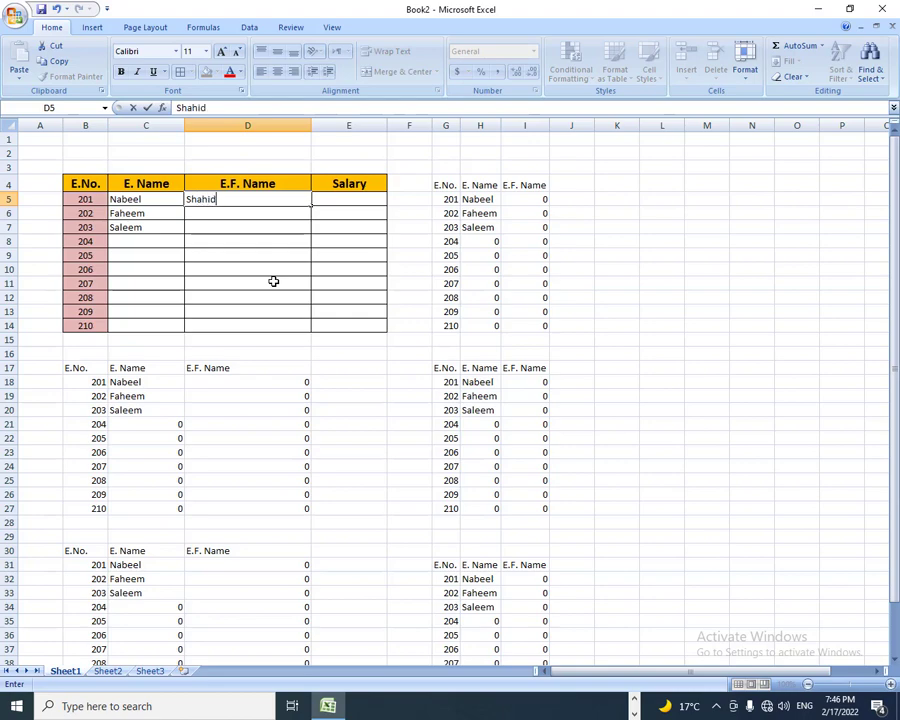
key("Return")
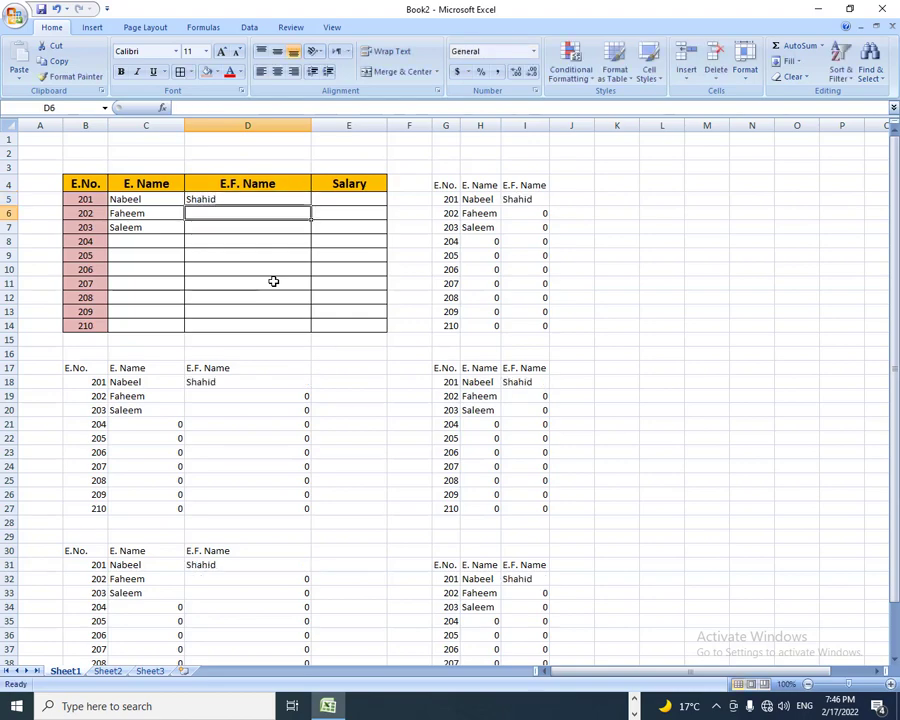
type("Zafar")
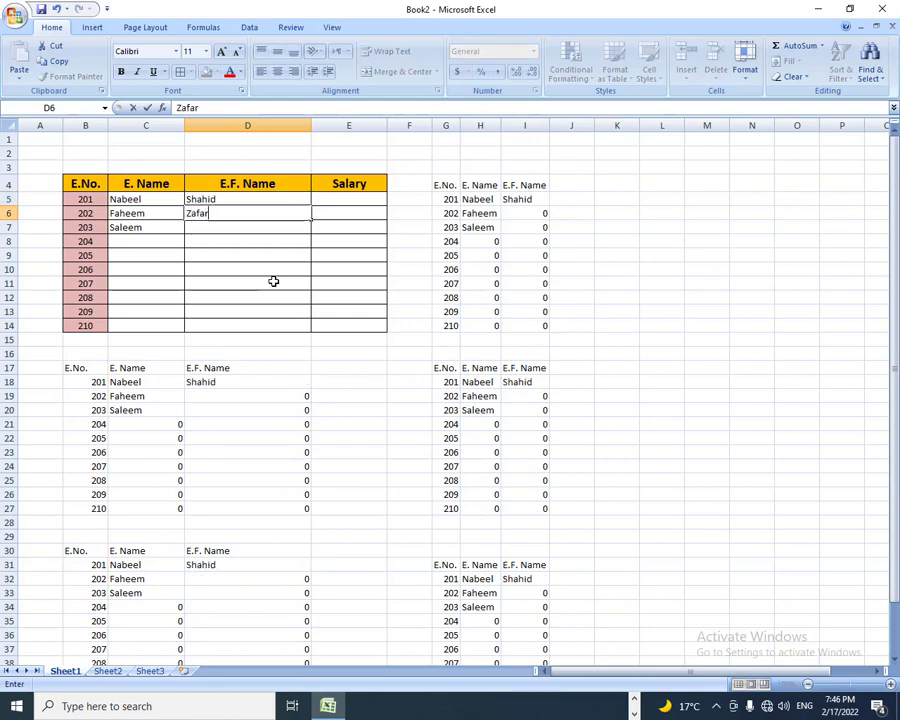
key("Return")
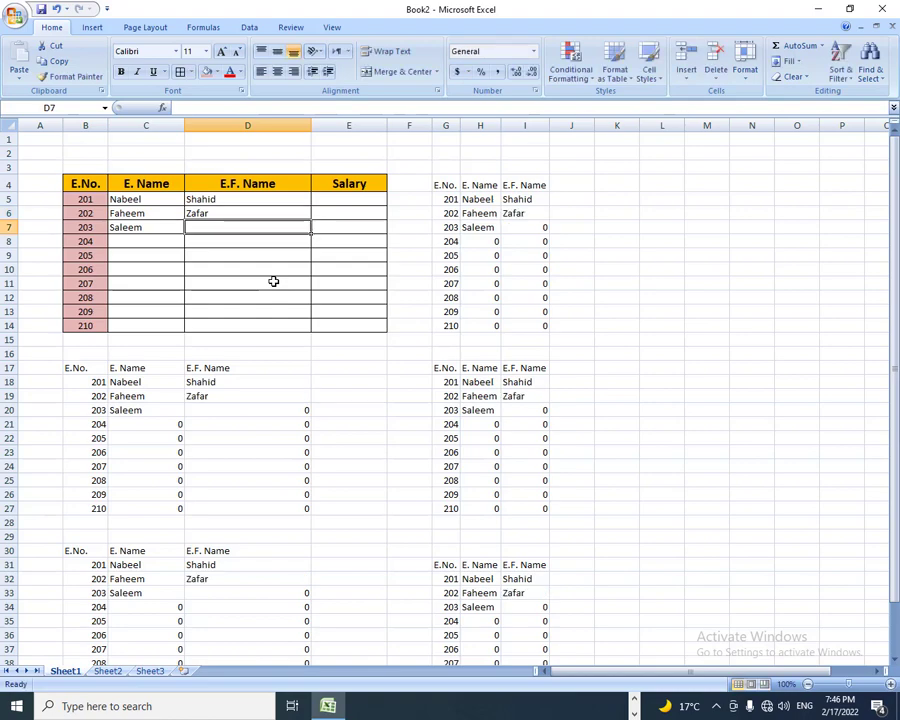
type("Kamal")
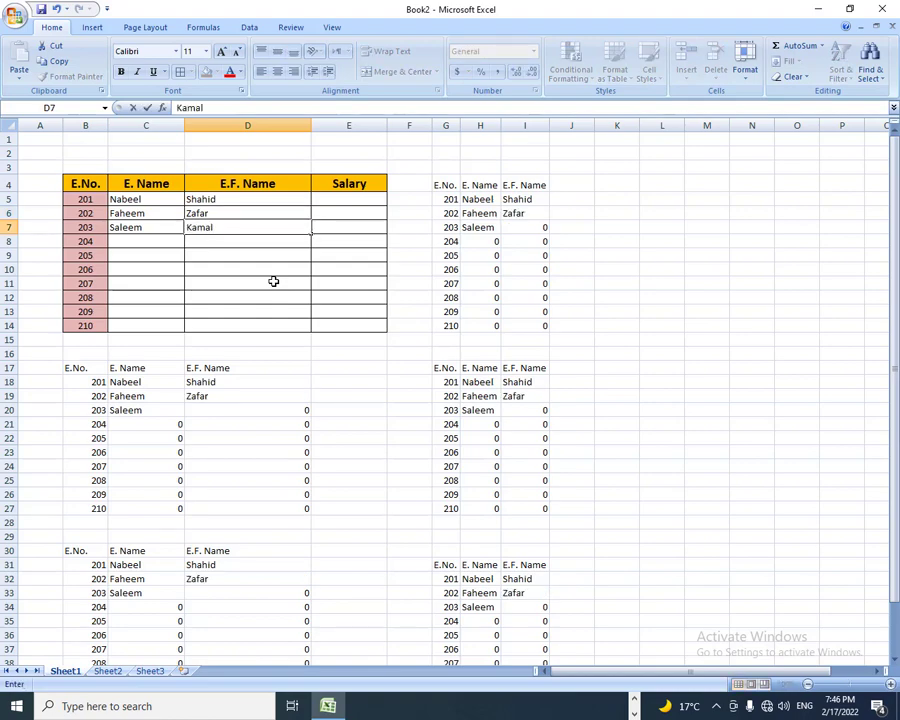
key("Return")
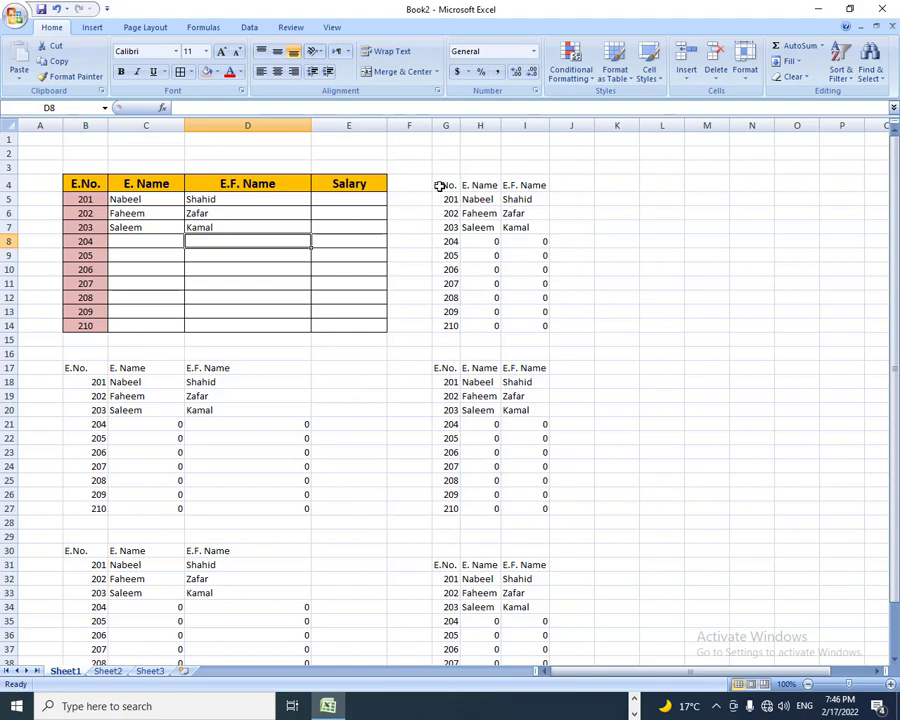
AutoFit the G4:I14 copy's column widths, then drag column H wider for the names.
left_click_drag(446, 184, 503, 328)
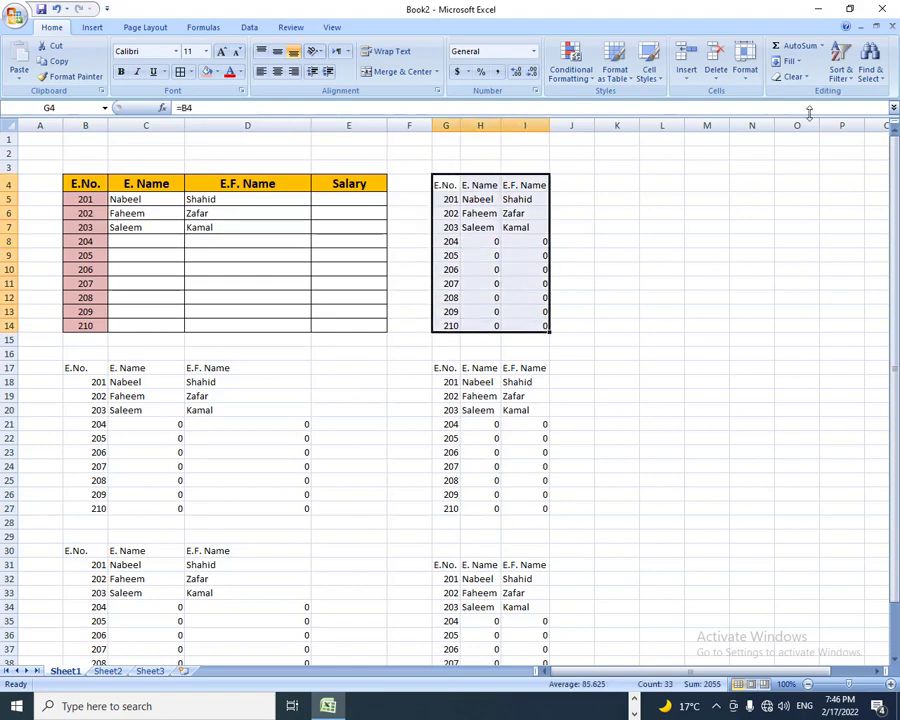
left_click(745, 75)
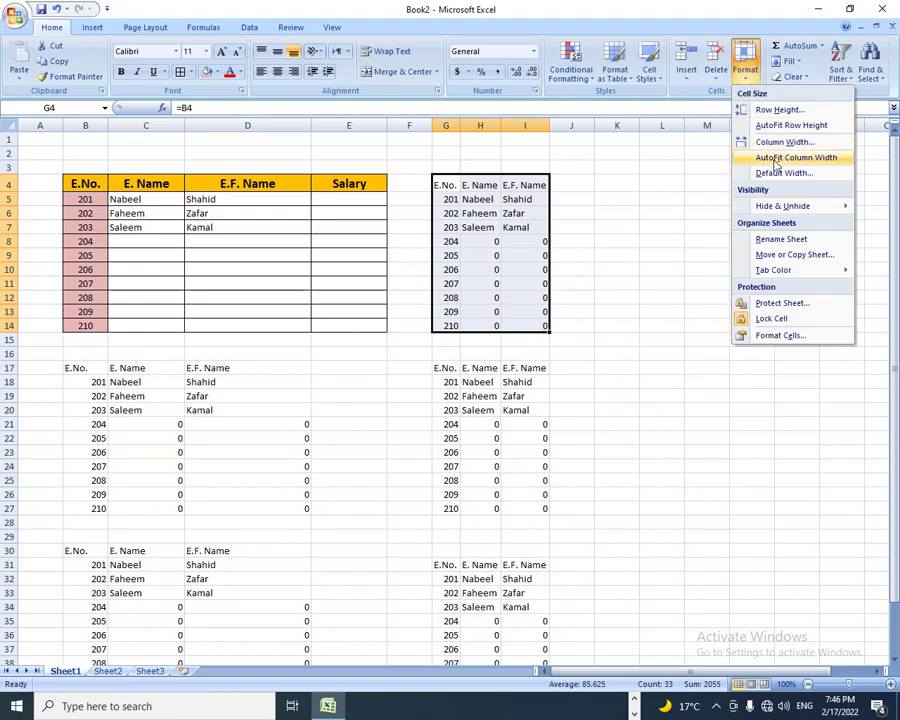
left_click(775, 158)
left_click(606, 166)
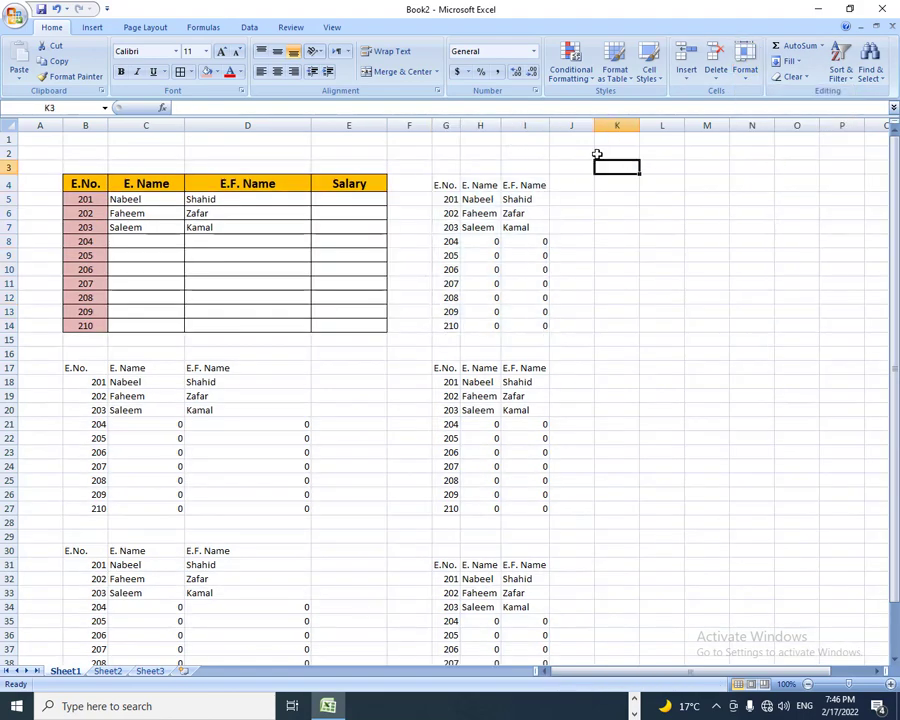
left_click_drag(502, 135, 641, 131)
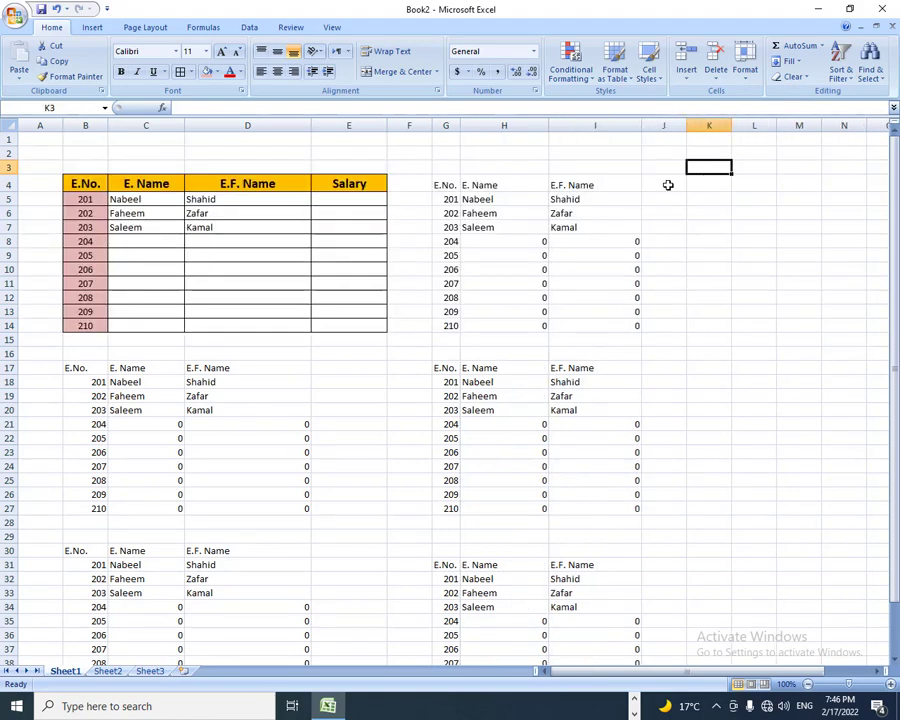
Add a Salary heading in J4 and make headings G4:J4 bold, centred and 14-point.
left_click(669, 185)
type("Salary")
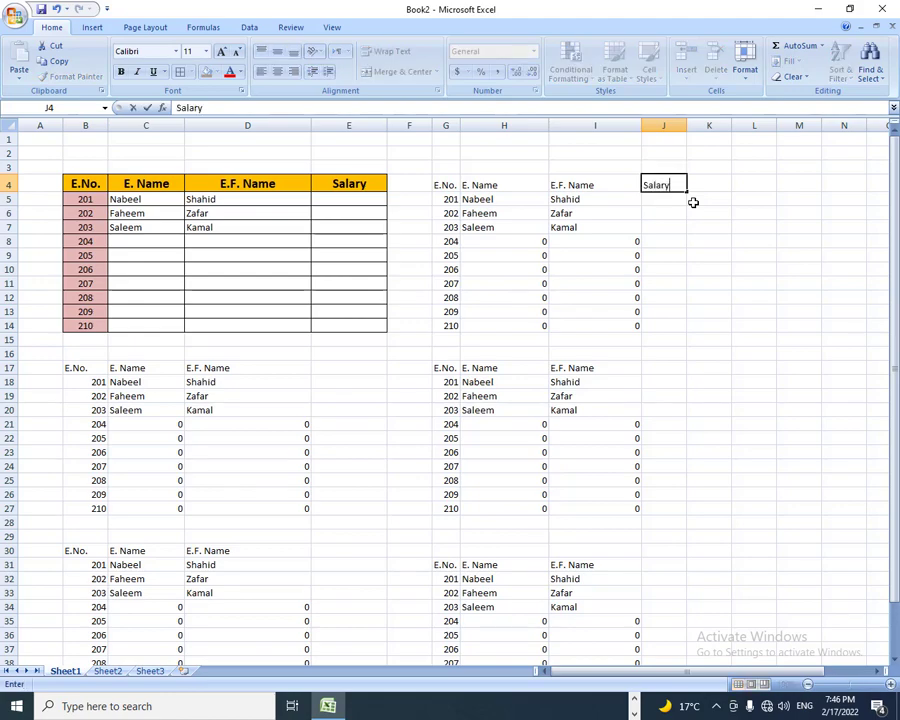
left_click(706, 227)
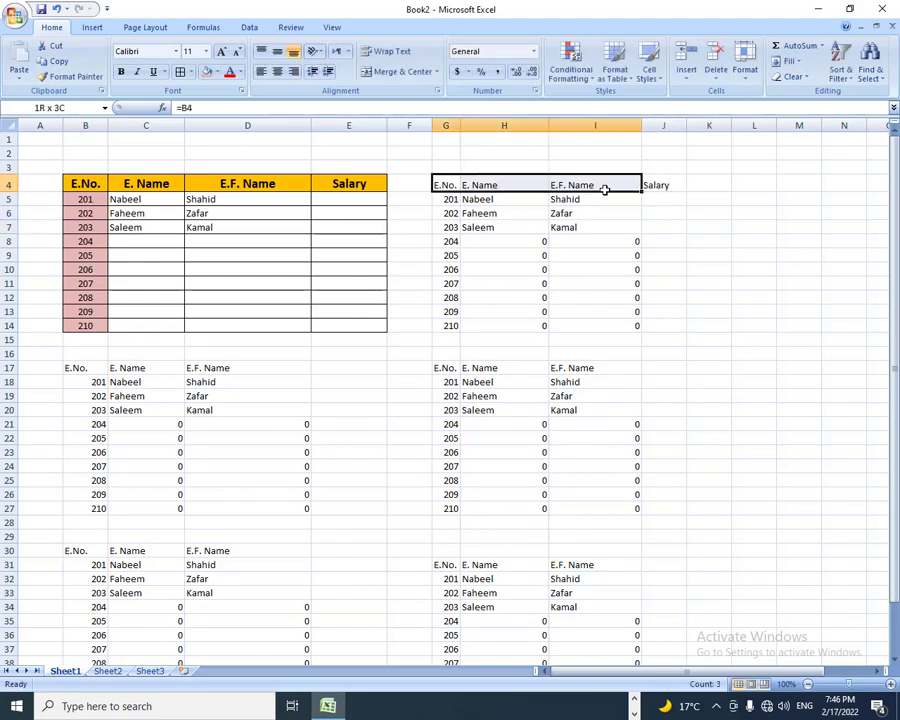
left_click_drag(451, 188, 656, 185)
left_click(121, 72)
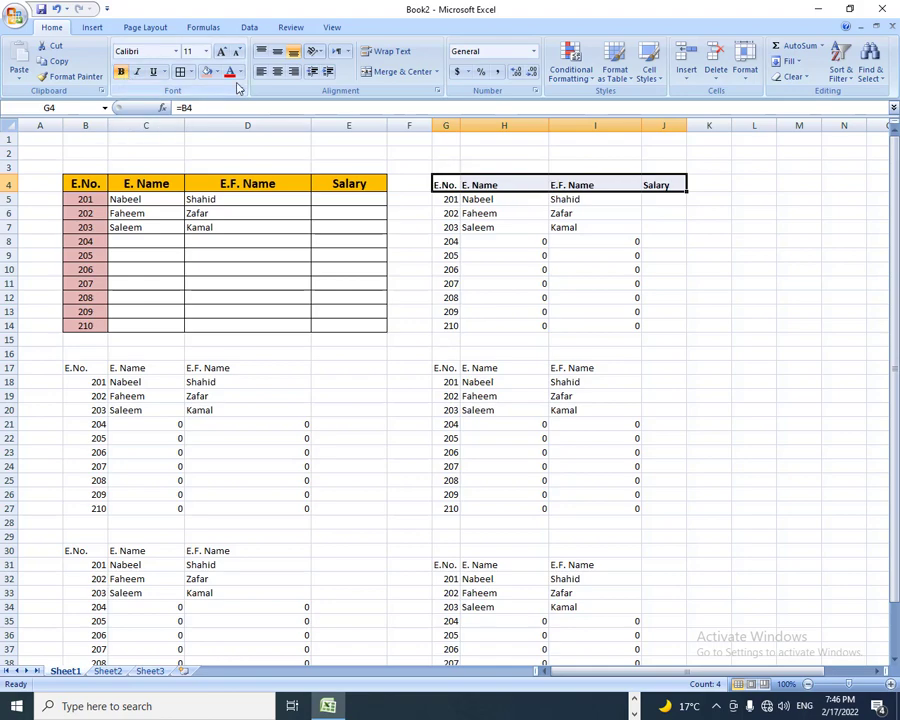
left_click(277, 71)
left_click(283, 53)
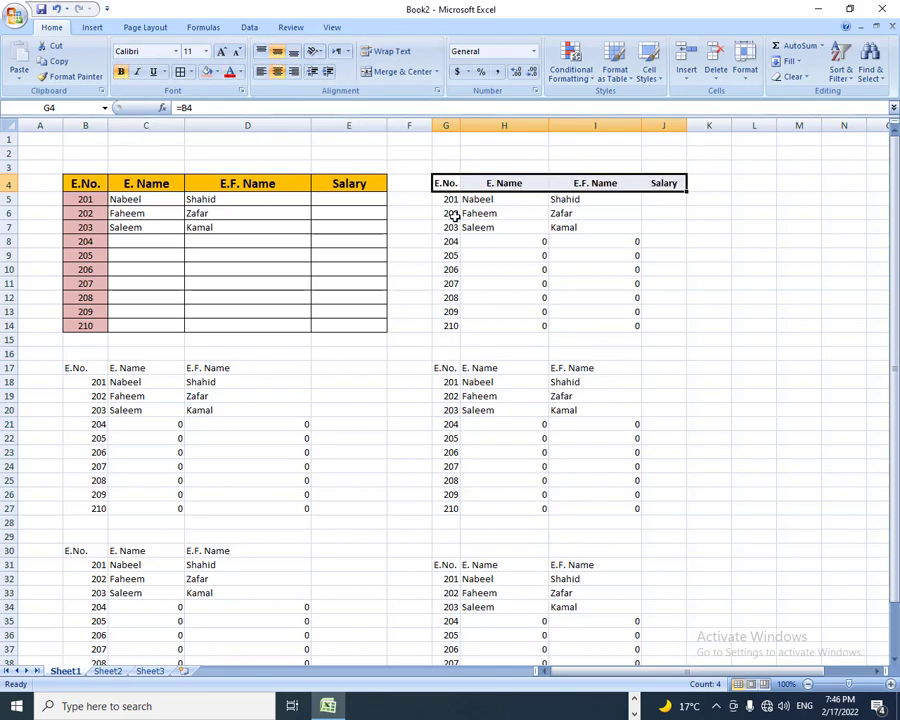
left_click(222, 52)
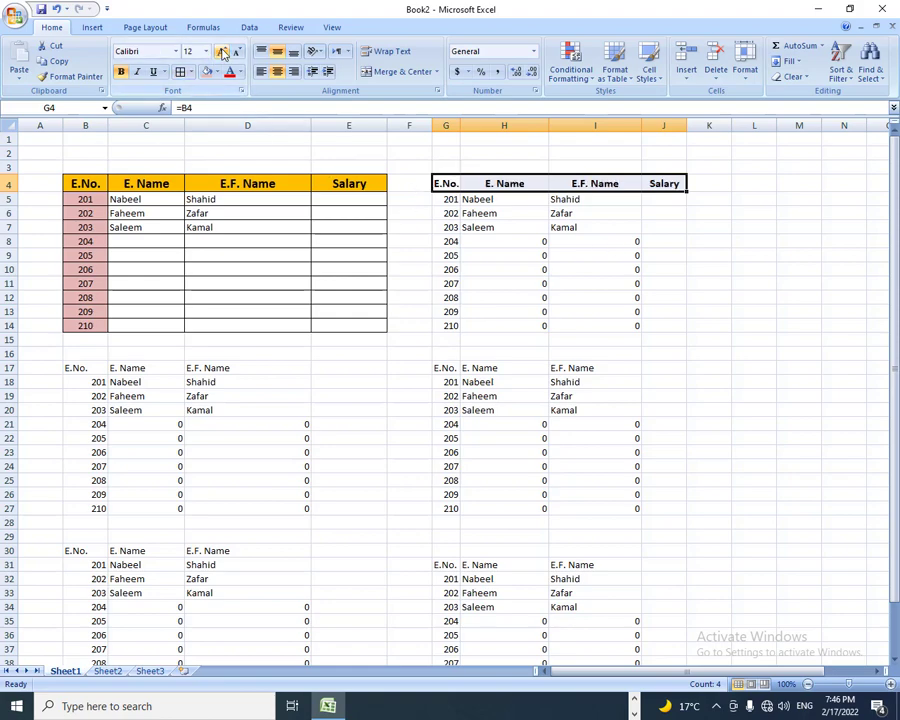
left_click(222, 52)
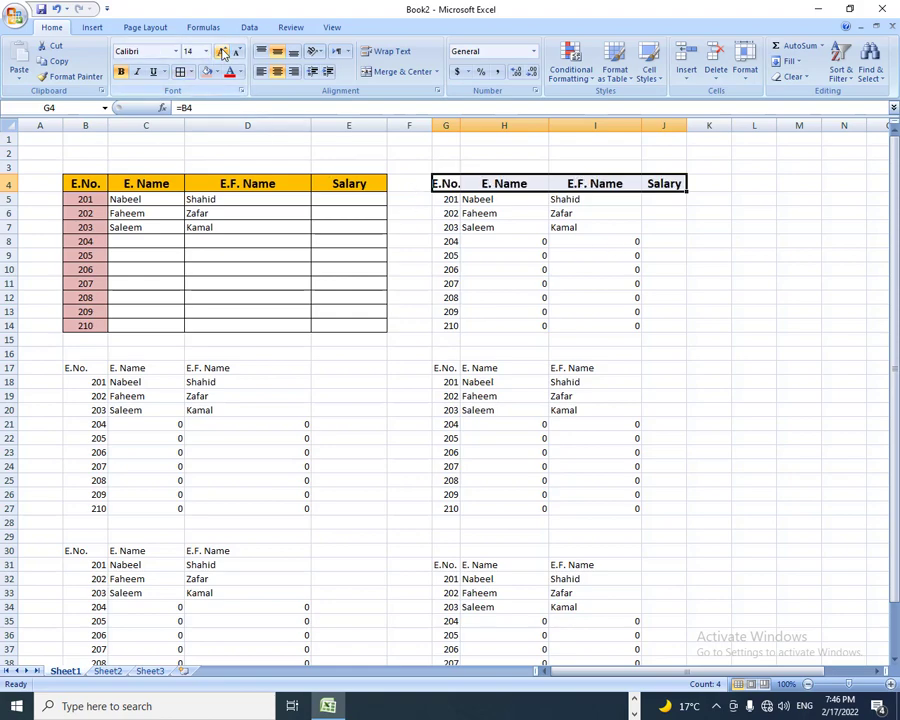
Centre the employee numbers 201–210 in G5:G14.
left_click(450, 199)
left_click_drag(450, 199, 448, 326)
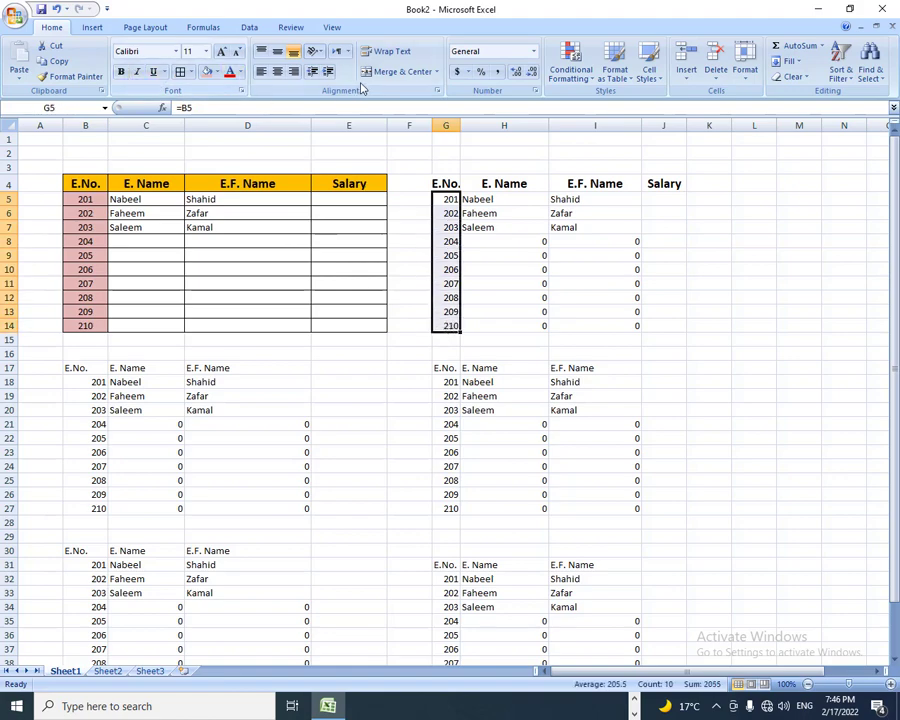
left_click(278, 72)
left_click(504, 353)
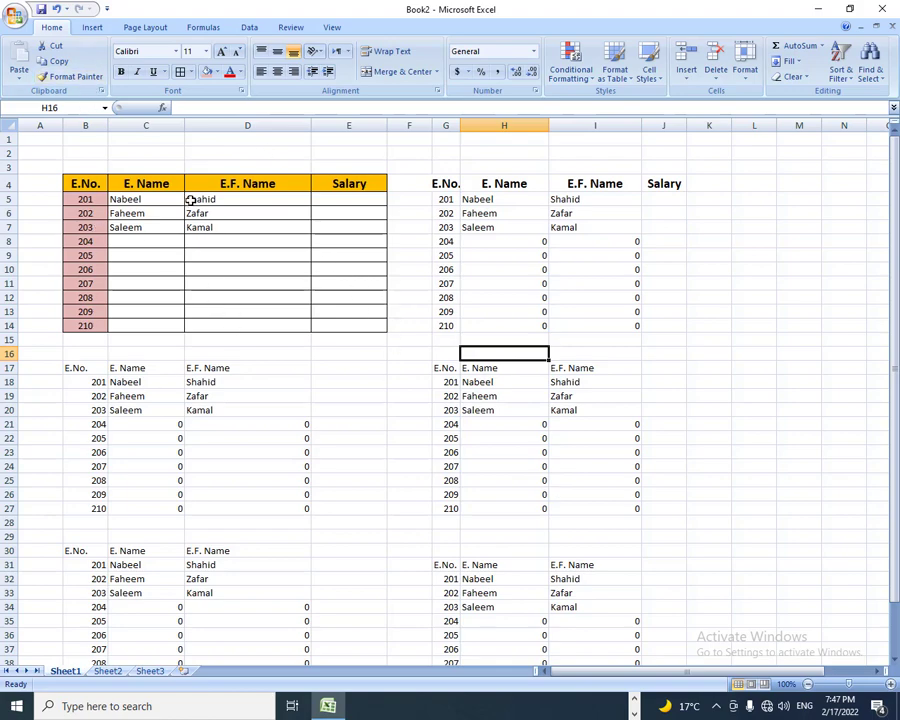
Copy B4:E14, paste it as a linked picture and place it at about L4.
left_click(19, 85)
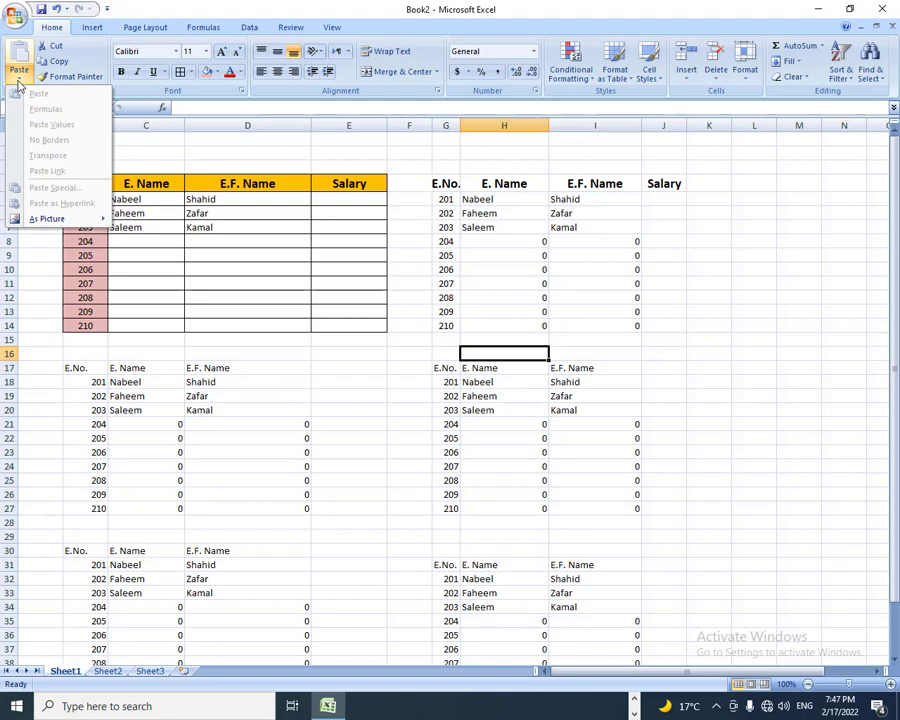
left_click(256, 277)
left_click_drag(93, 183, 347, 323)
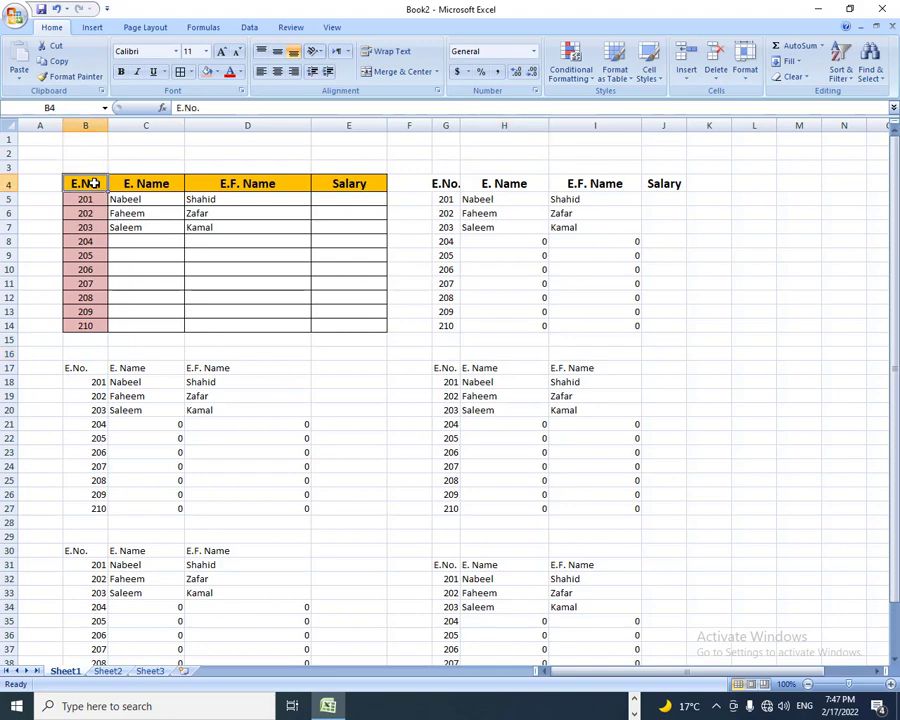
left_click(52, 61)
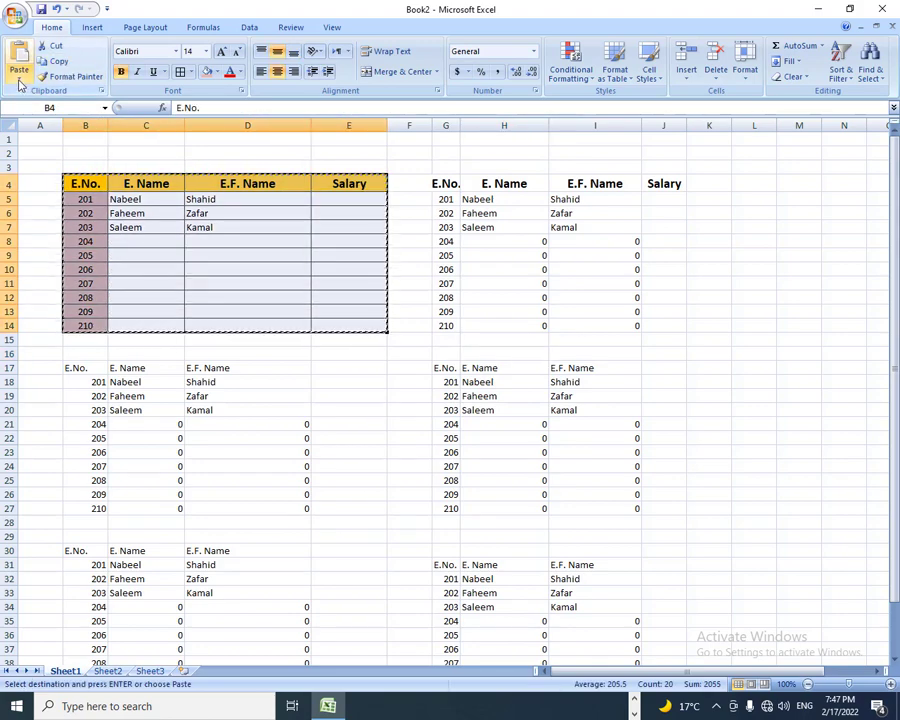
left_click(19, 78)
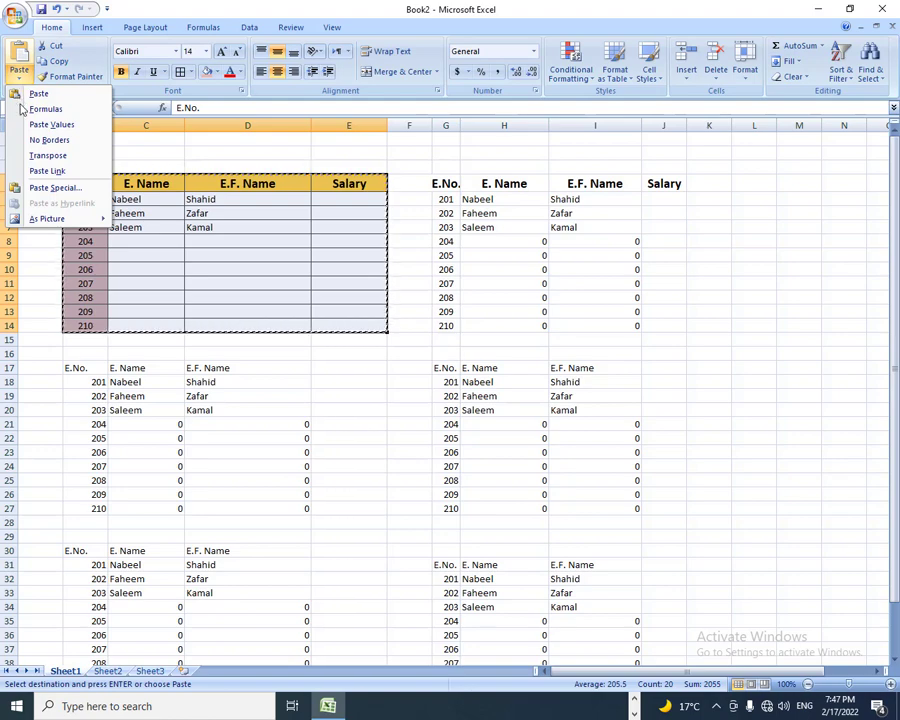
mouse_move(48, 218)
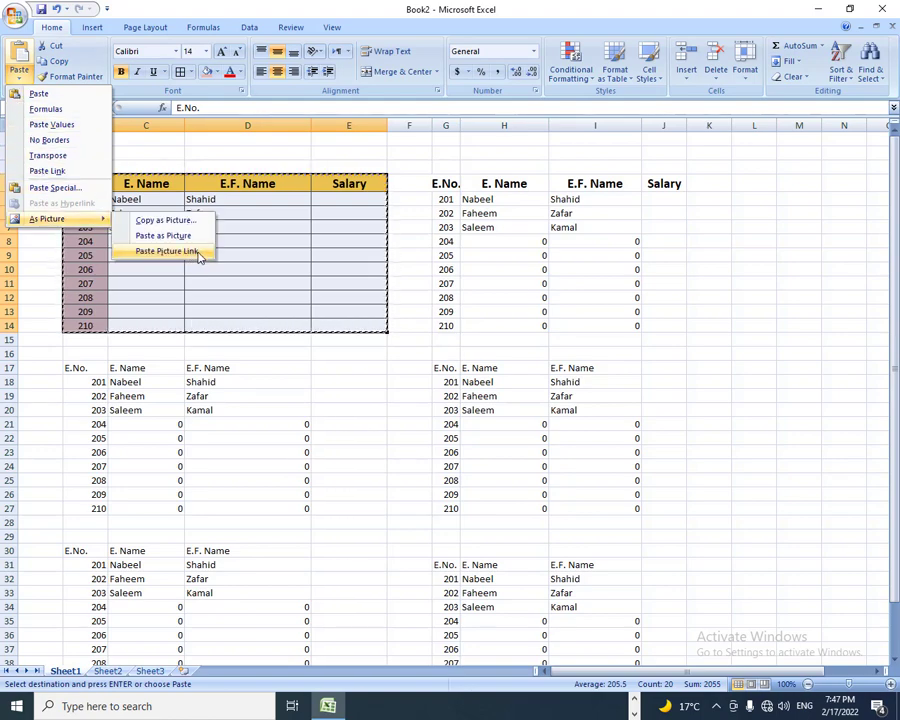
left_click(196, 252)
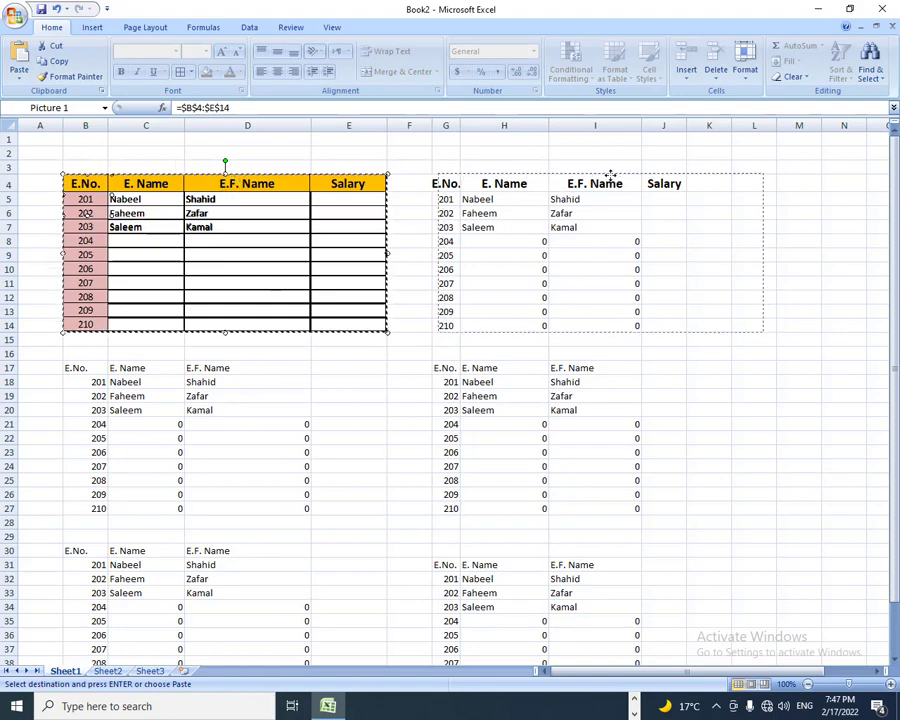
left_click_drag(590, 180, 845, 192)
mouse_move(762, 193)
left_mouse_down()
mouse_move(777, 180)
mouse_move(814, 180)
left_mouse_up()
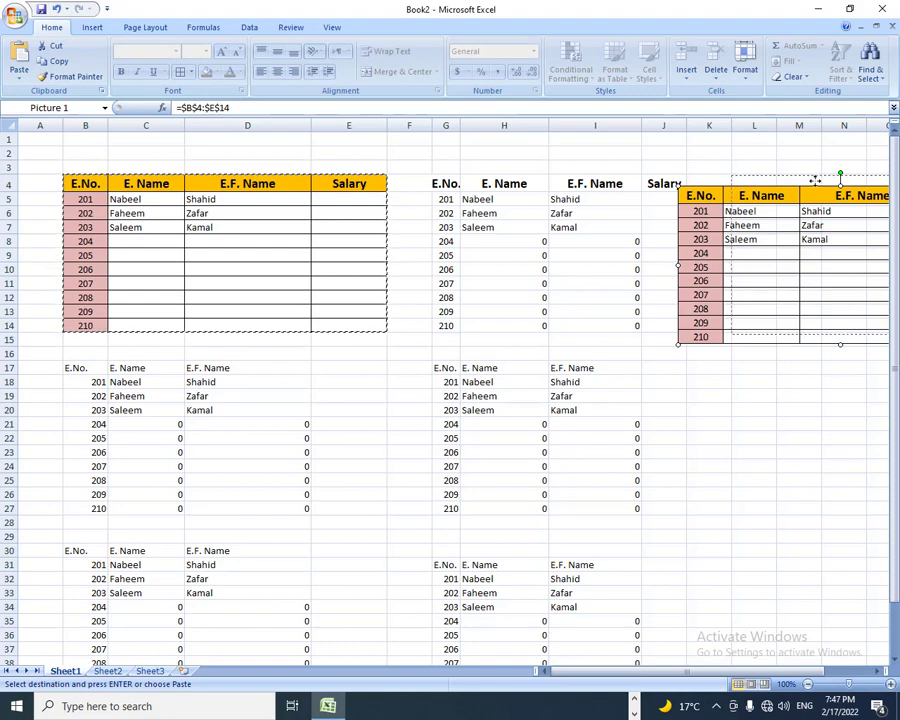
left_click_drag(814, 180, 812, 177)
Paste another picture of the table and move it down to about L17.
left_click(19, 74)
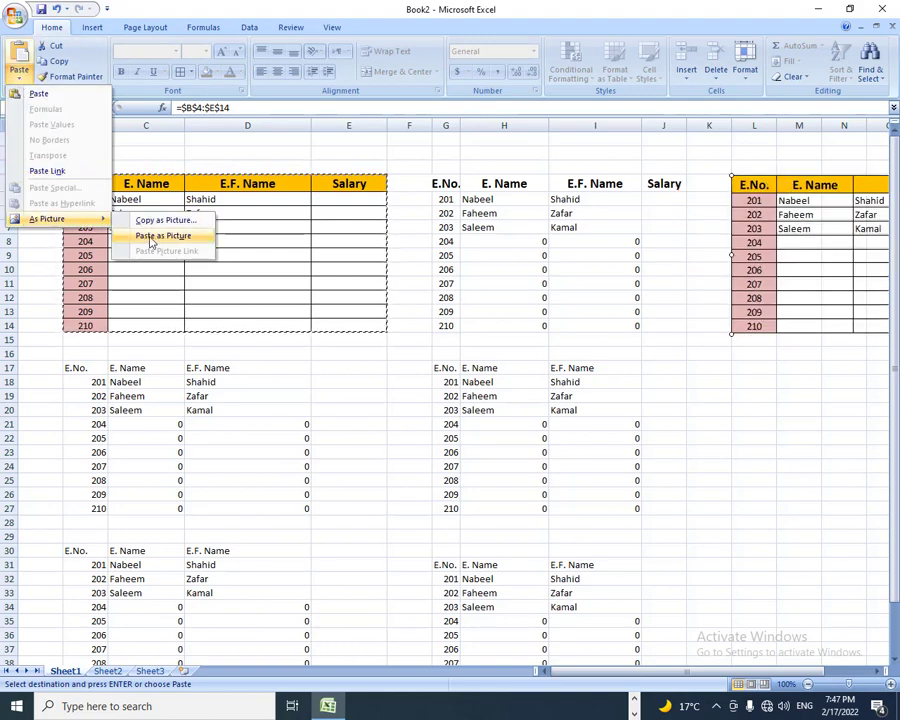
mouse_move(47, 219)
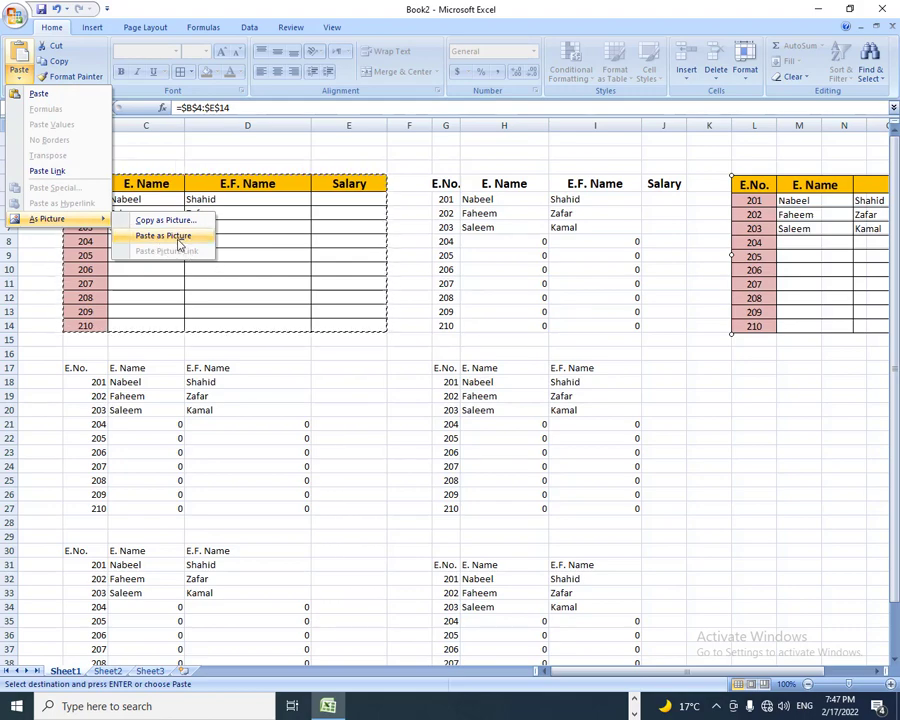
left_click(178, 237)
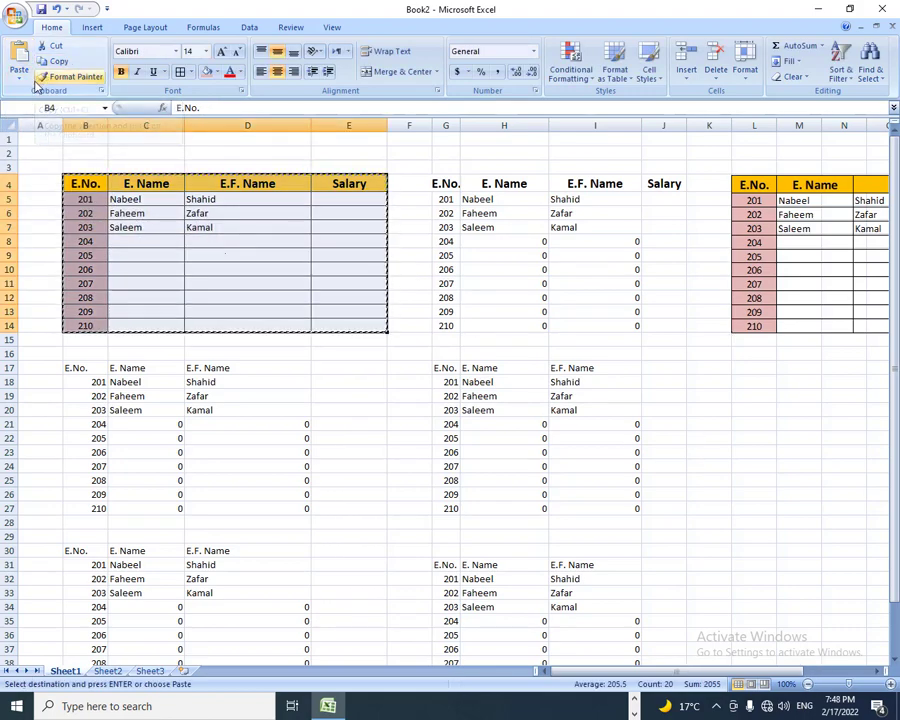
left_click(20, 74)
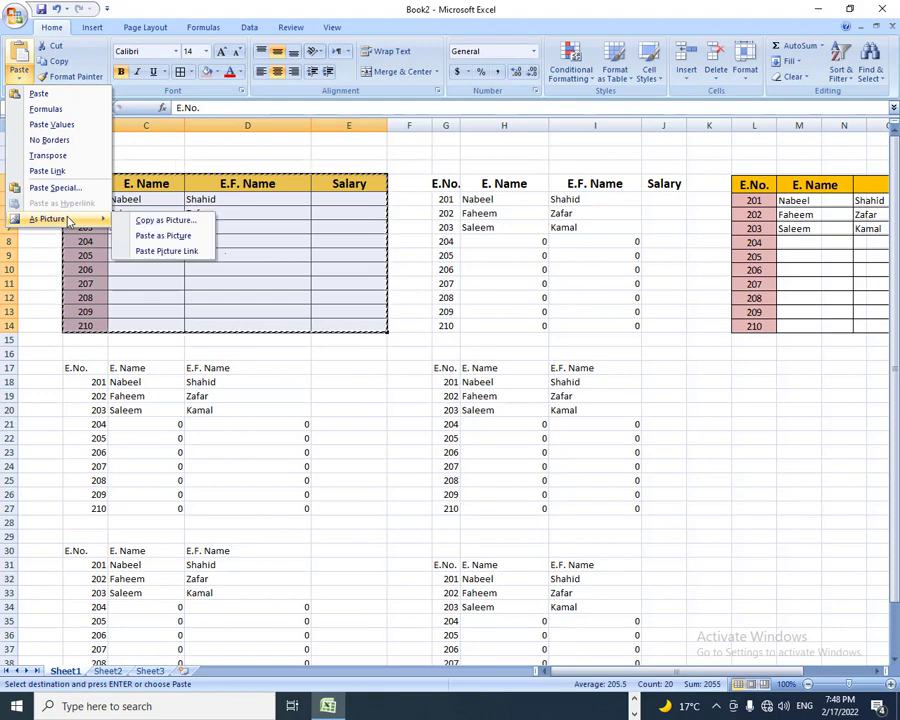
mouse_move(47, 218)
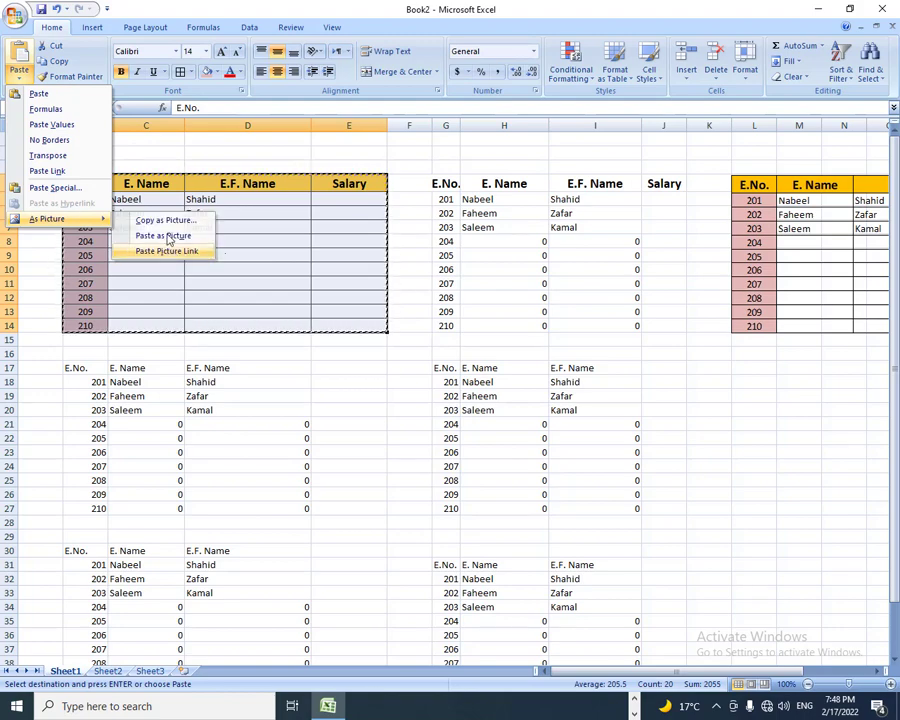
left_click(177, 251)
mouse_move(144, 193)
left_mouse_down()
mouse_move(609, 376)
mouse_move(812, 378)
left_mouse_up()
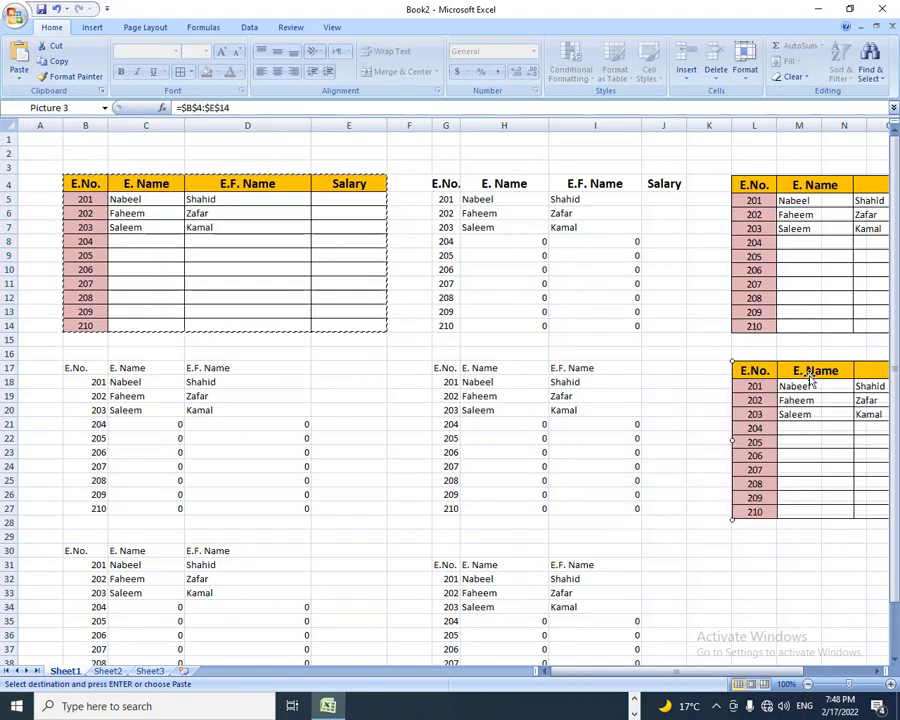
left_click(882, 672)
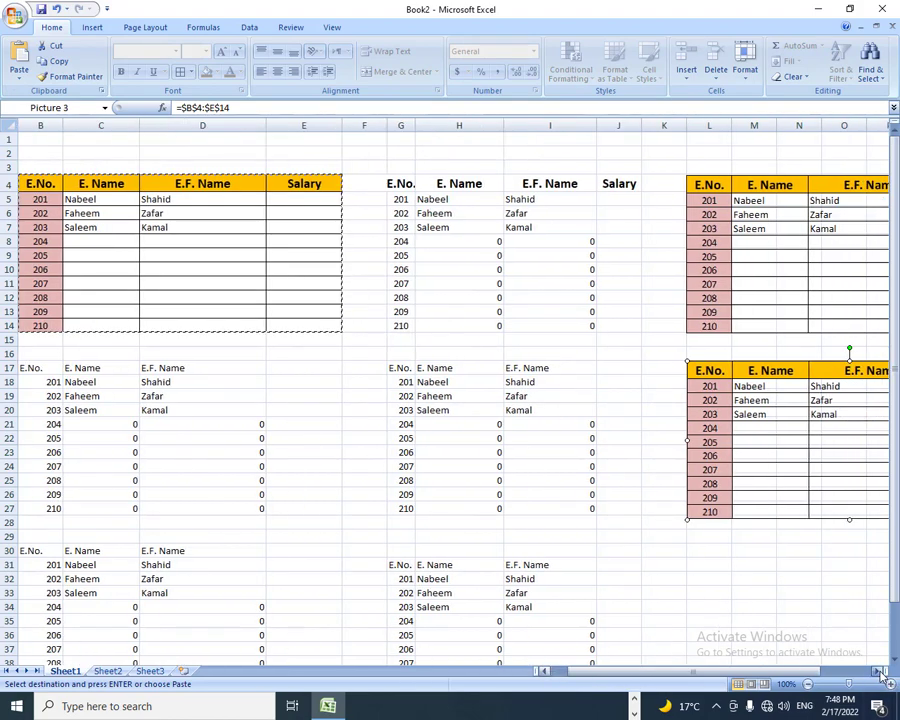
left_click(882, 672)
left_click(882, 672)
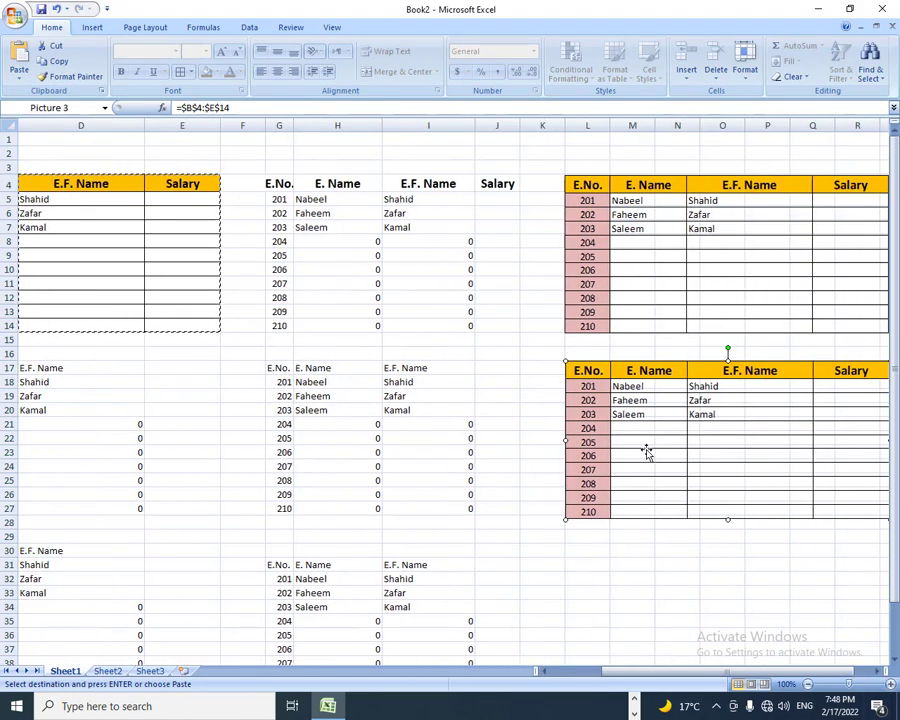
key("Escape")
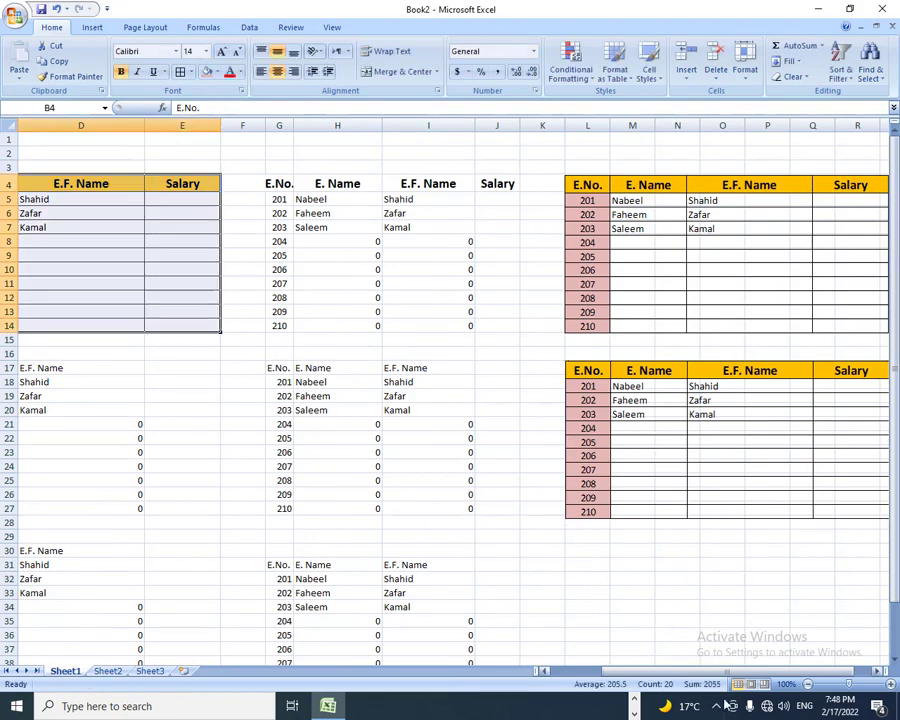
Enter Jameel as employee 204's name in C8, then select the B17:D27 copy.
left_click_drag(668, 675, 610, 675)
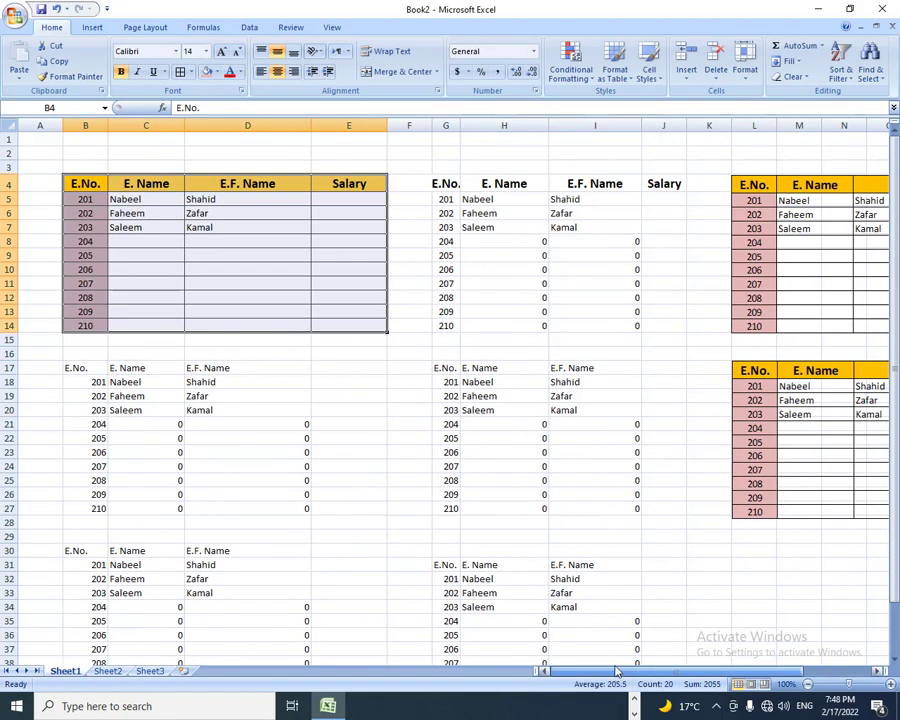
left_click(137, 245)
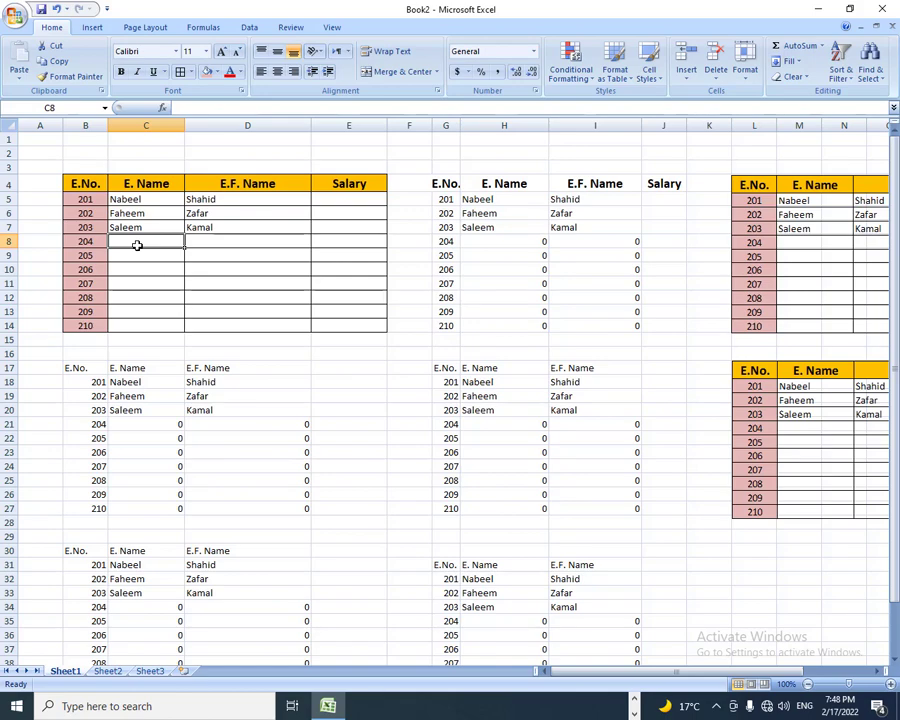
type("Jameel")
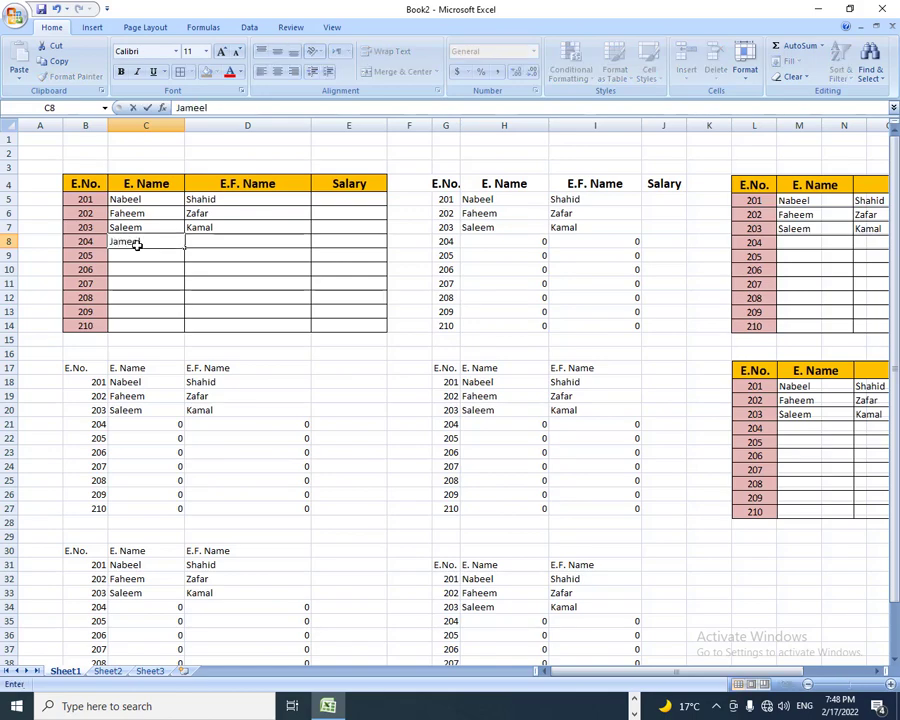
key("Return")
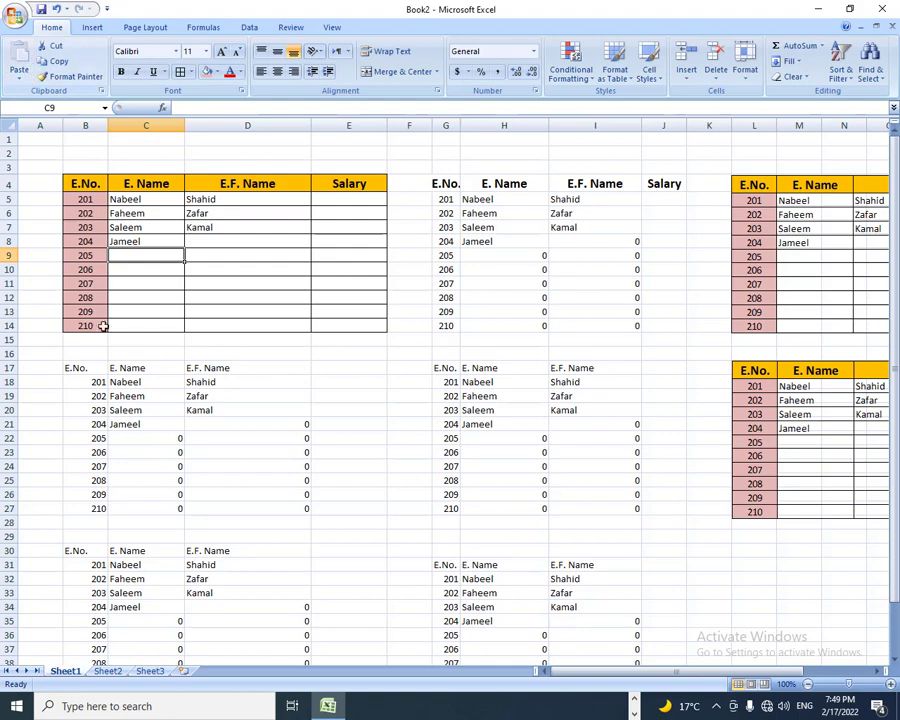
left_click_drag(100, 368, 250, 508)
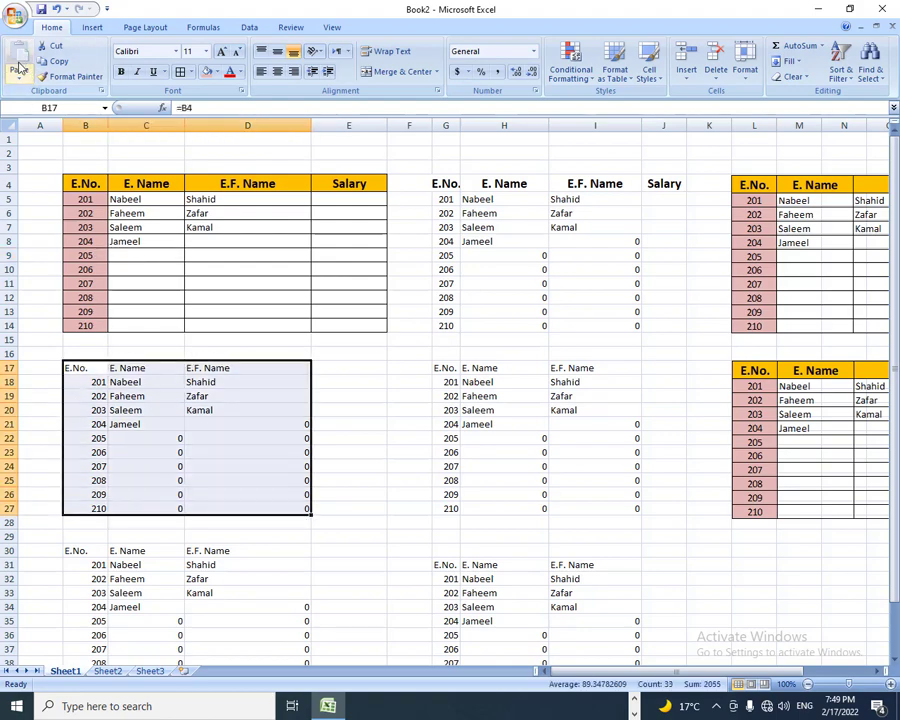
Copy B17:D27, pick K32, open and cancel Paste Special, then reopen the Paste list.
left_click(62, 64)
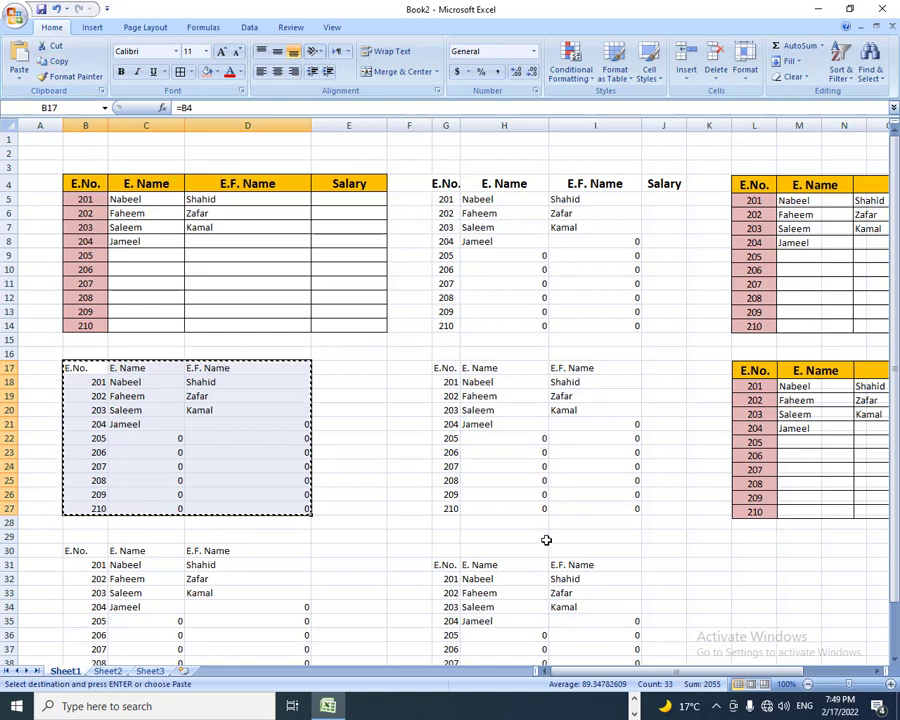
left_click(700, 578)
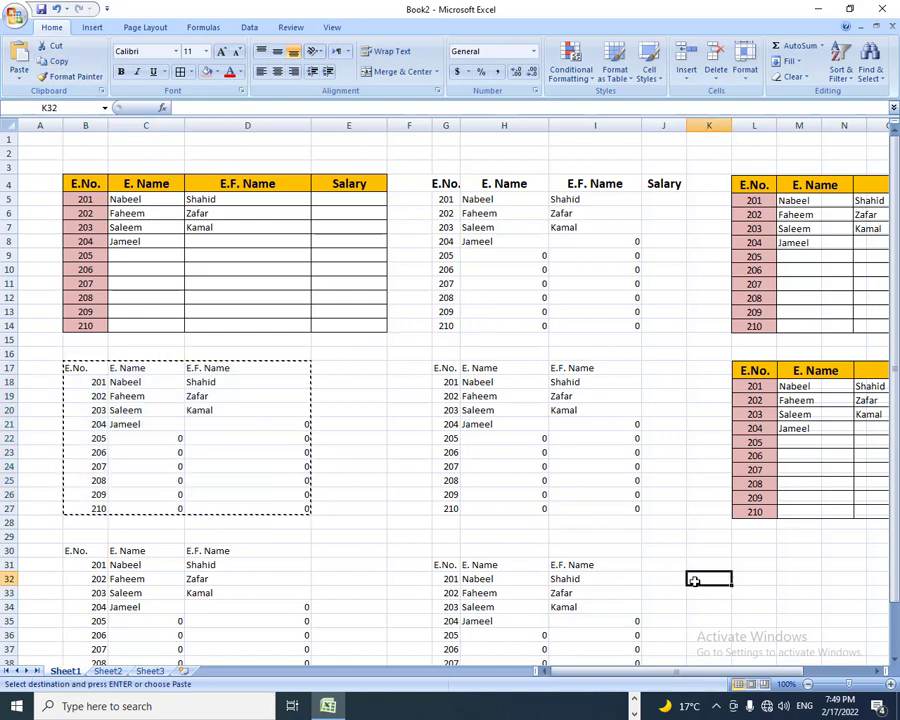
left_click(19, 76)
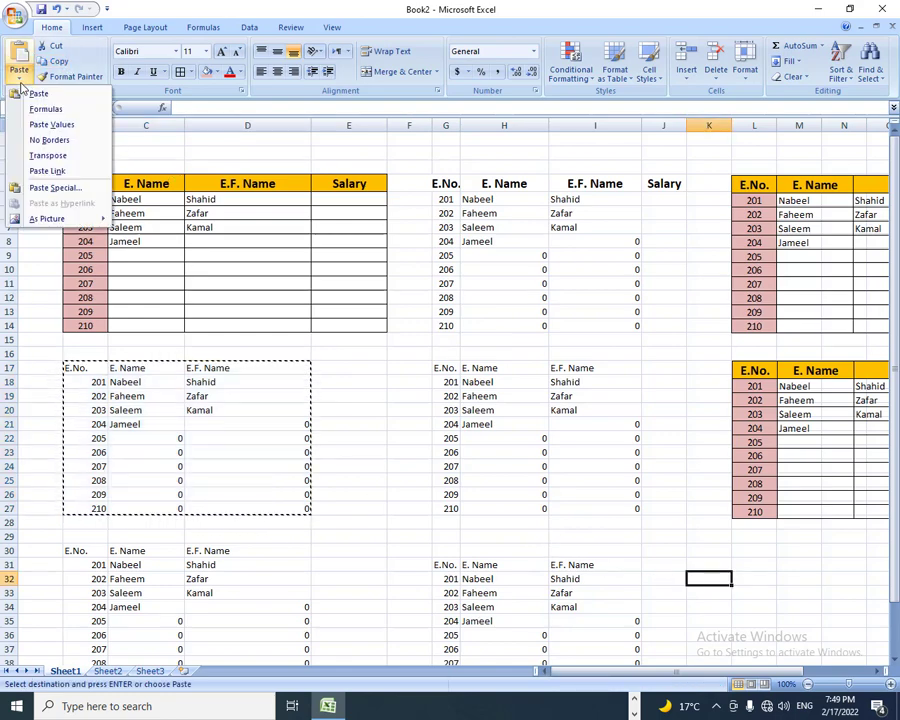
left_click(43, 189)
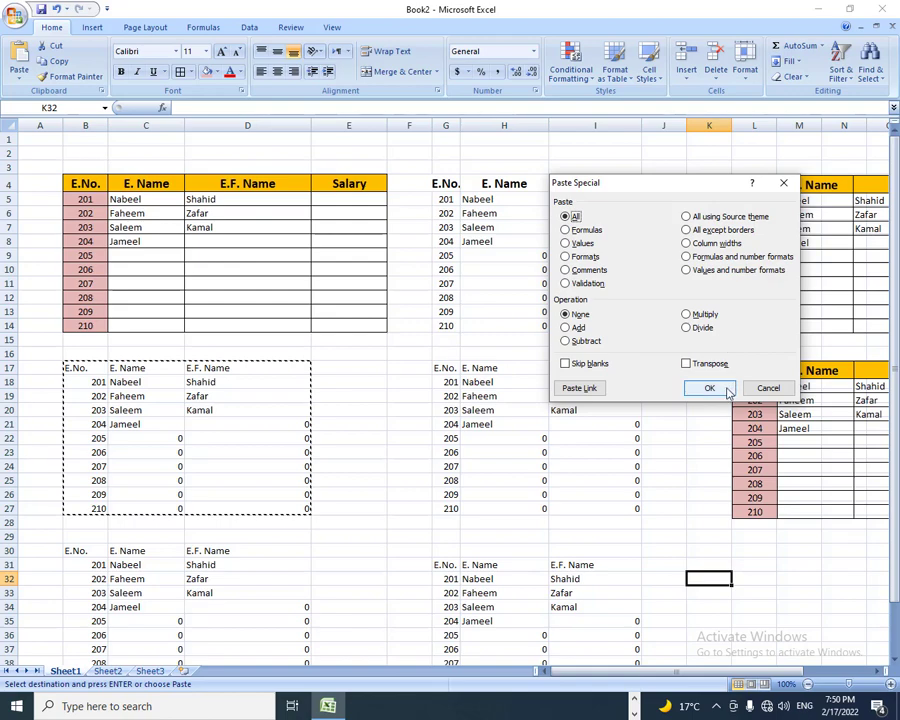
left_click(767, 388)
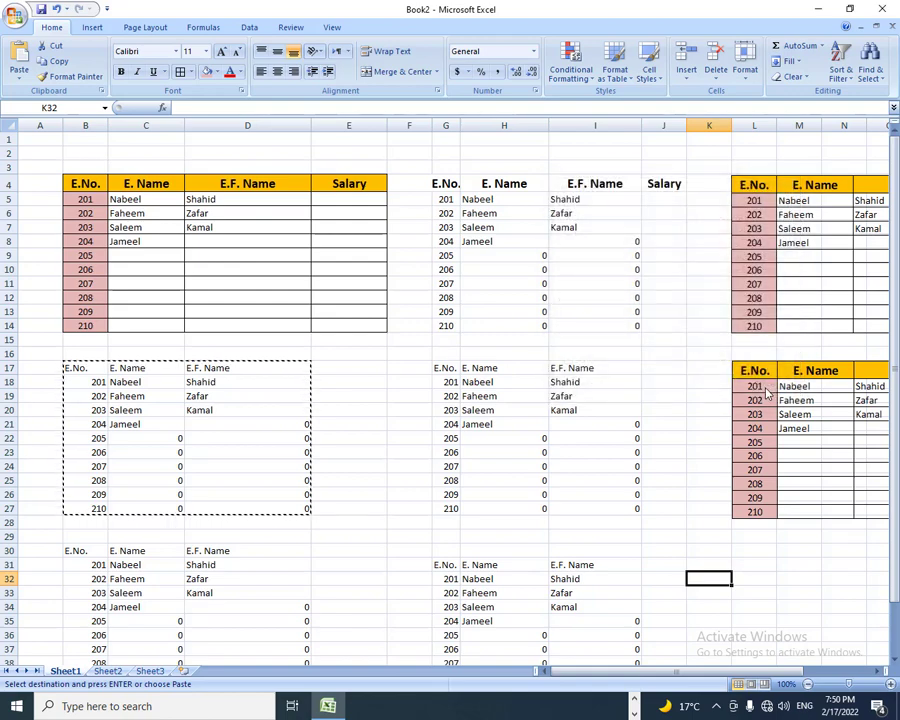
left_click(19, 78)
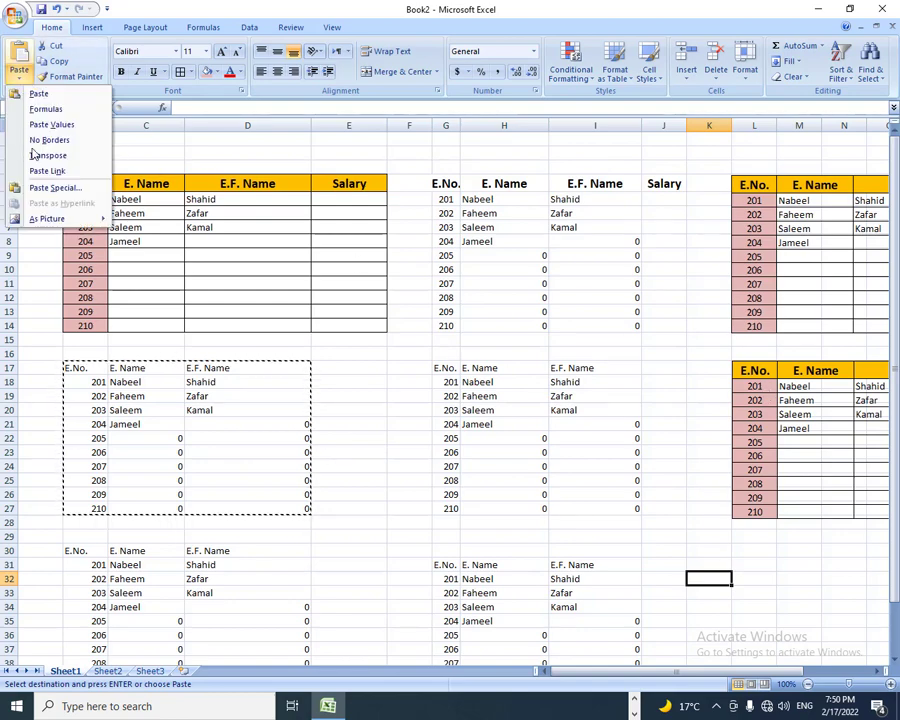
mouse_move(48, 218)
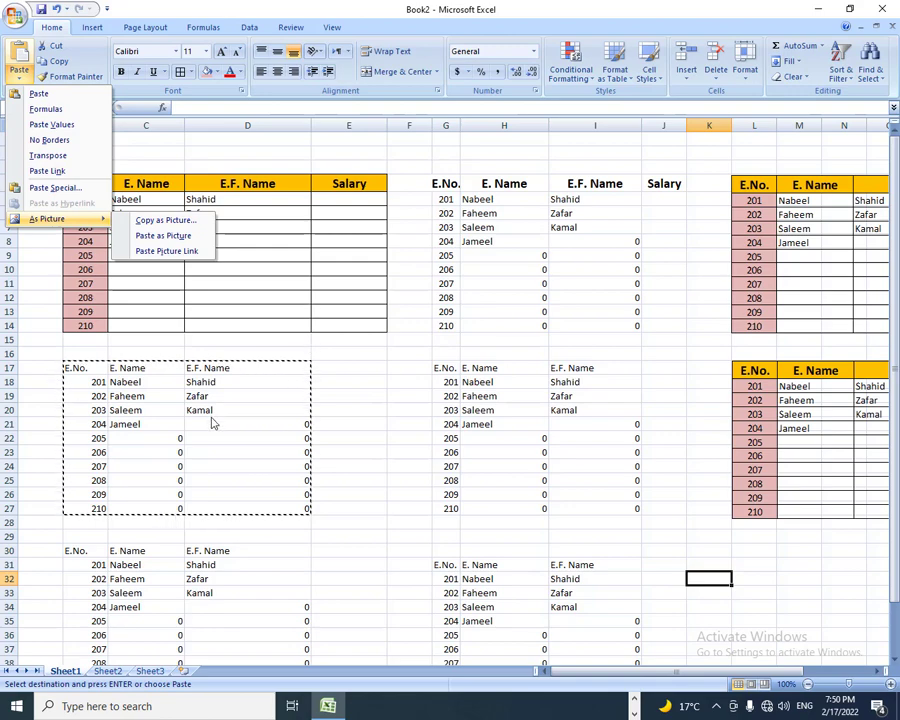
Copy B4:E14, paste it as a static picture, and place it beside rows 30–38.
key("Escape")
key("Escape")
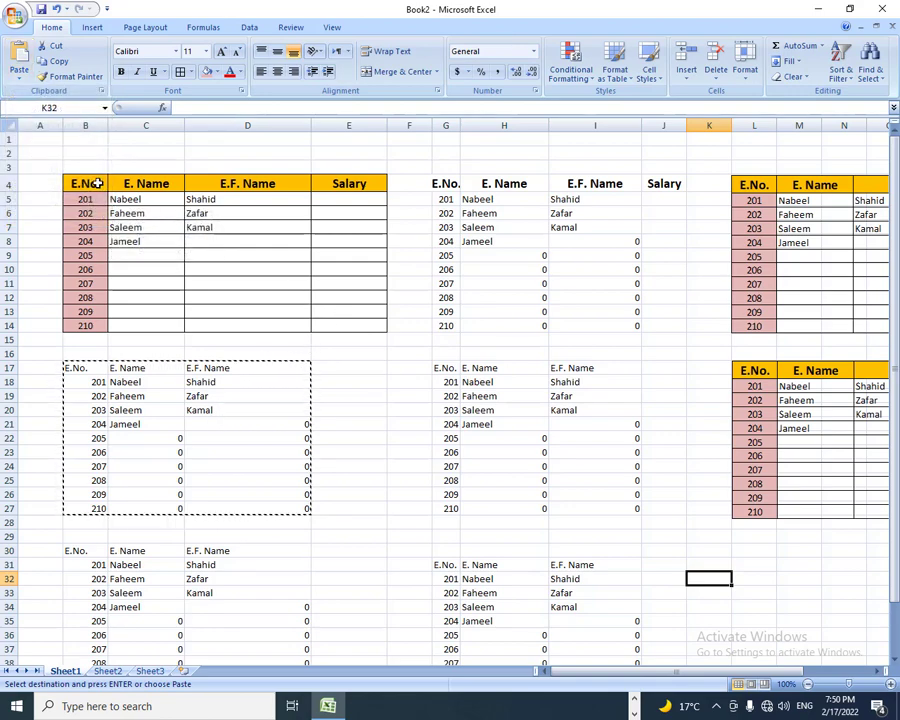
key("Escape")
left_click_drag(96, 183, 346, 324)
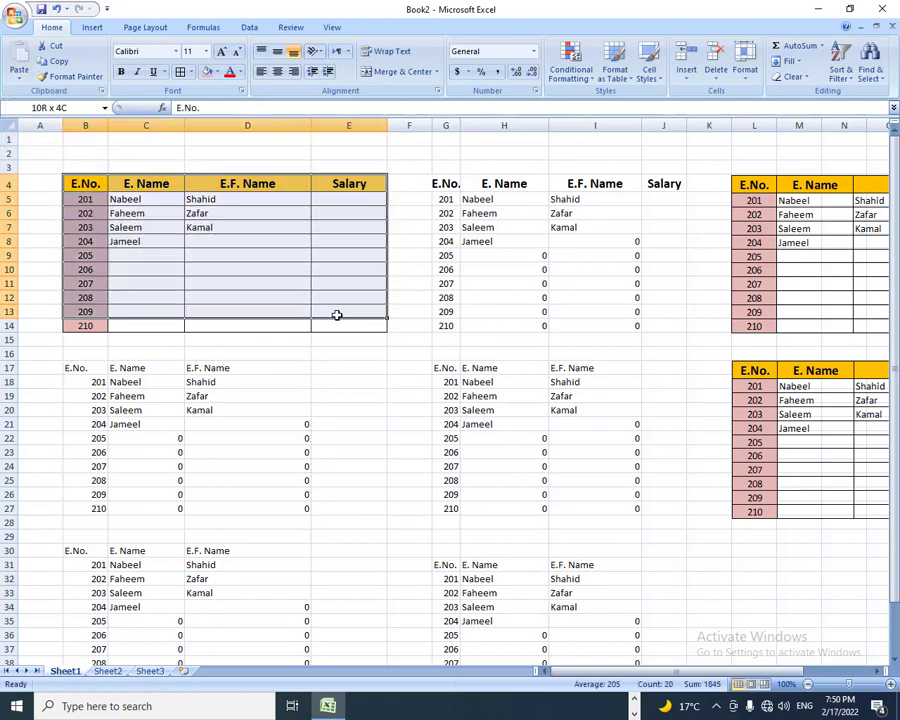
left_click(55, 61)
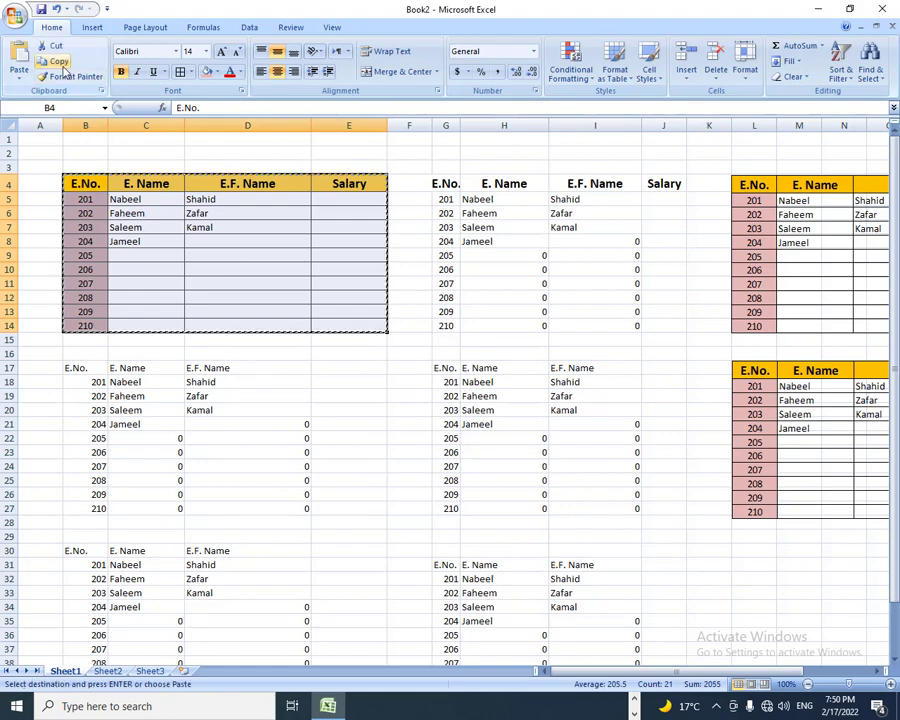
left_click(19, 79)
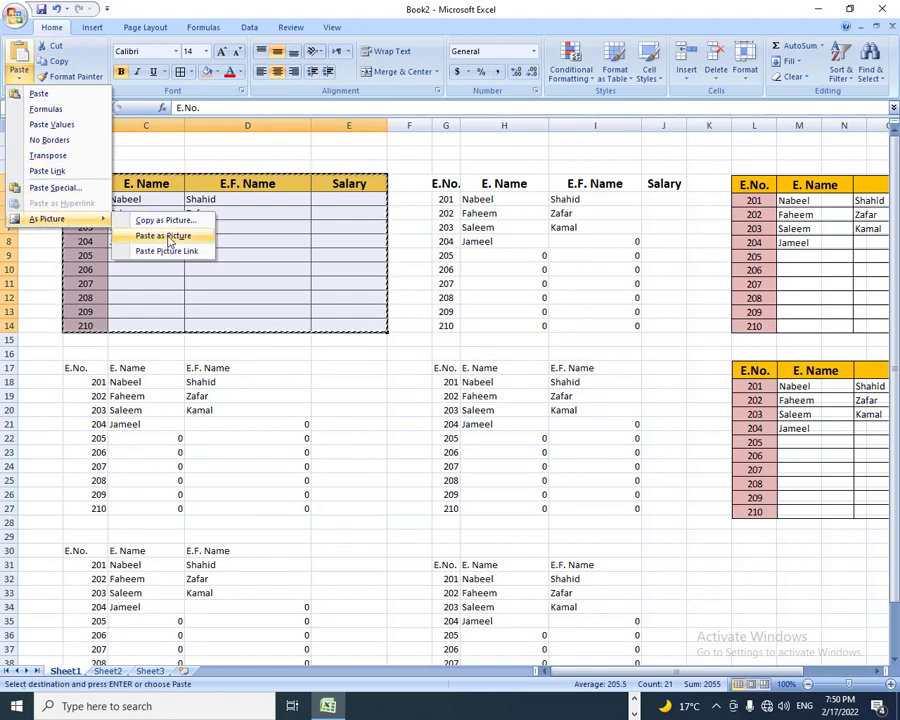
left_click(168, 238)
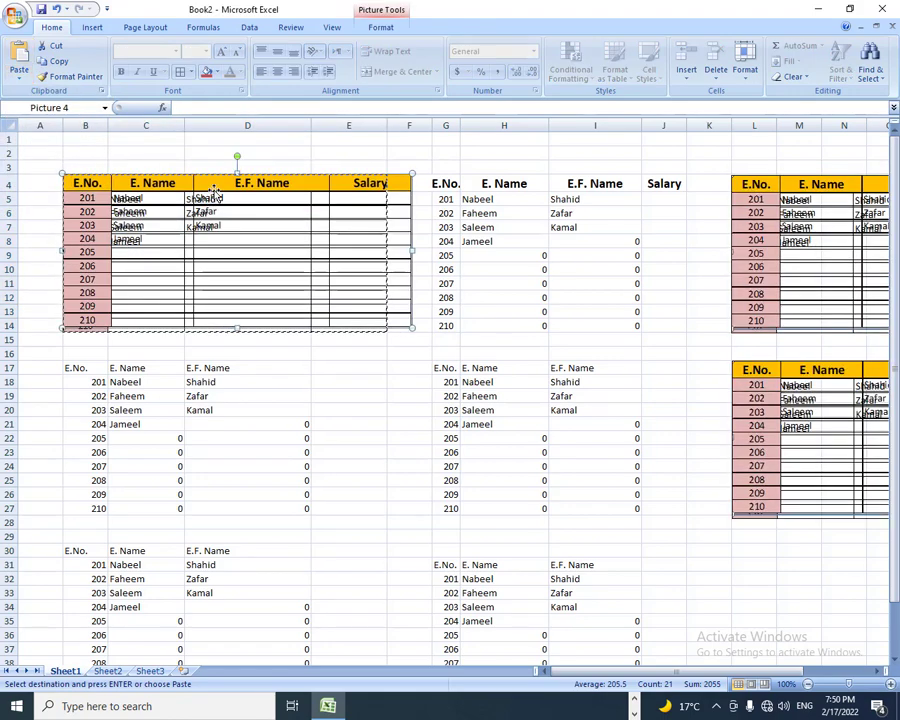
mouse_move(225, 185)
left_mouse_down()
mouse_move(783, 558)
mouse_move(819, 545)
left_mouse_up()
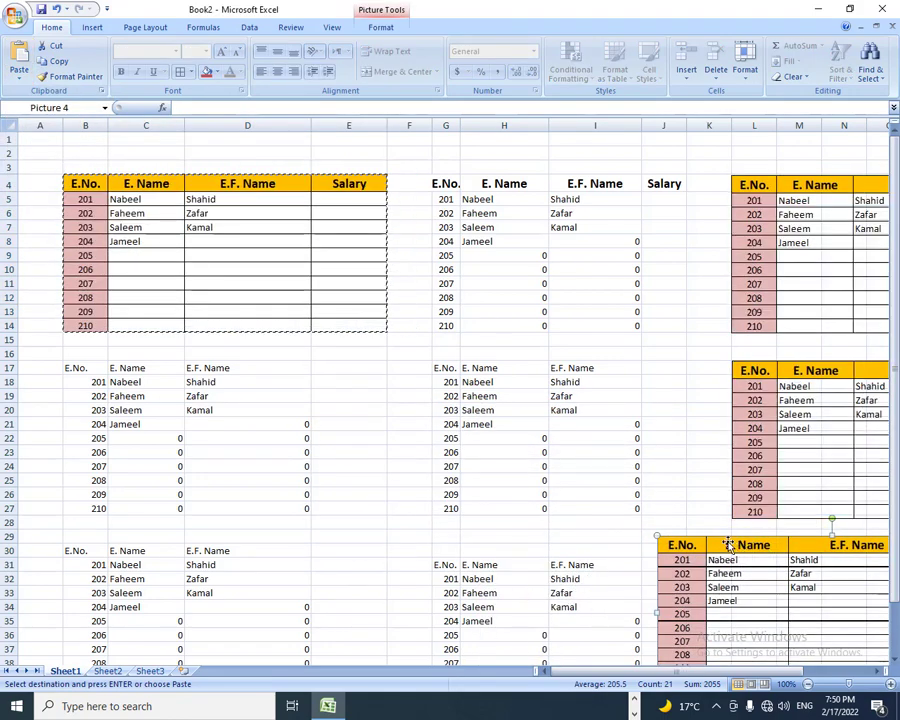
left_click_drag(726, 541, 791, 549)
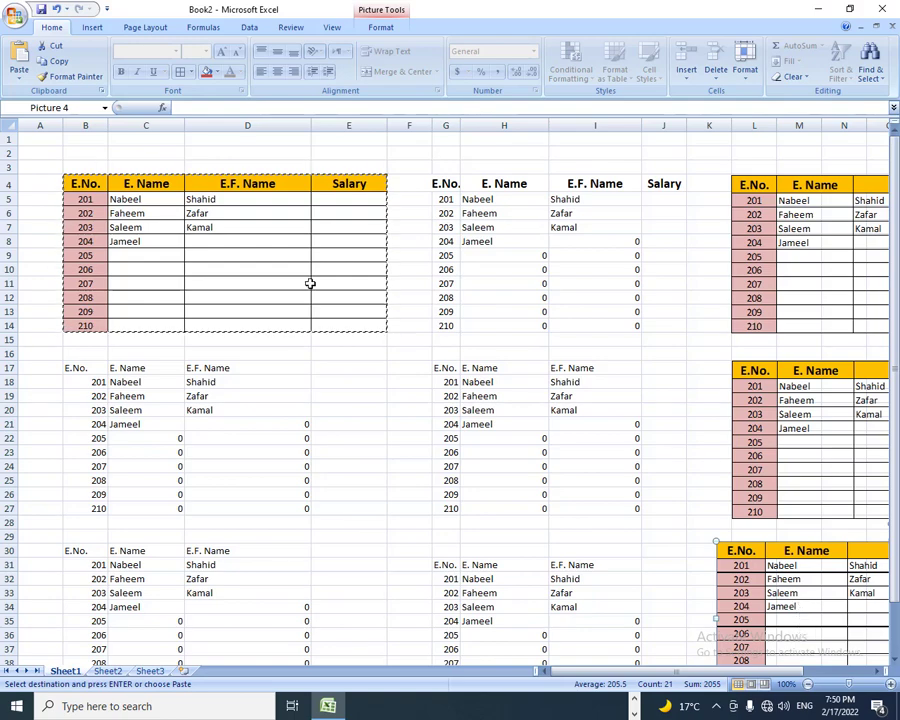
key("Escape")
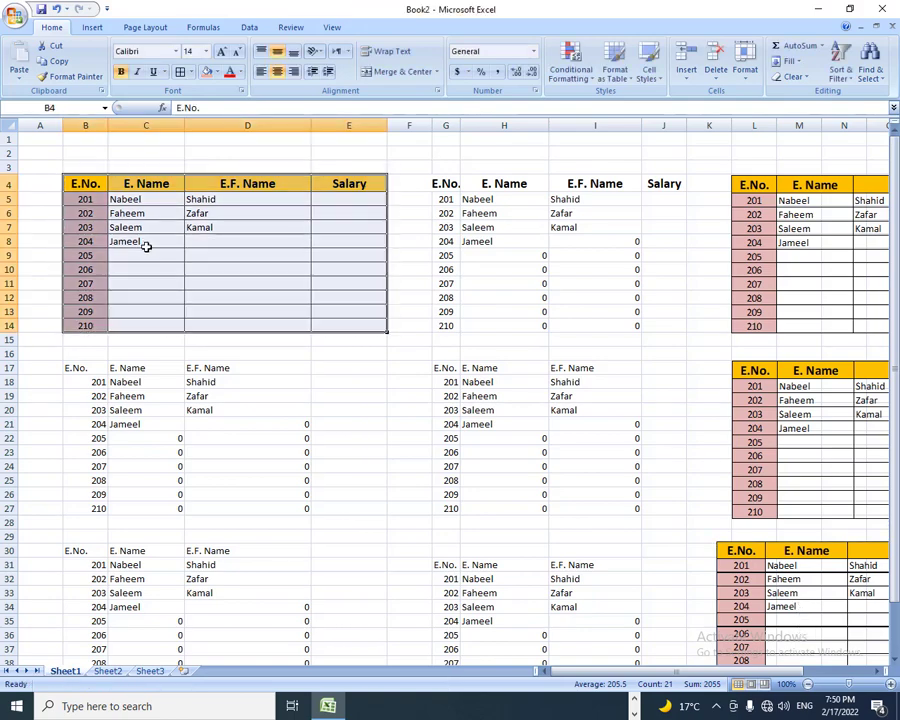
left_click(148, 241)
key("Escape")
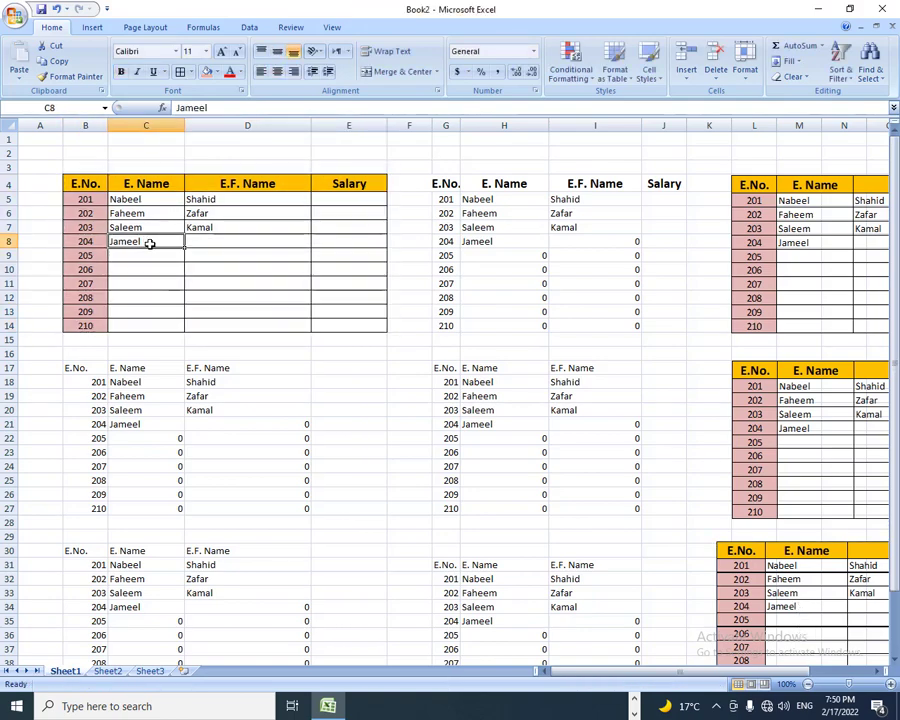
Delete the name Jameel from C8 and reselect the main table B4:E14.
key("Delete")
key("Down")
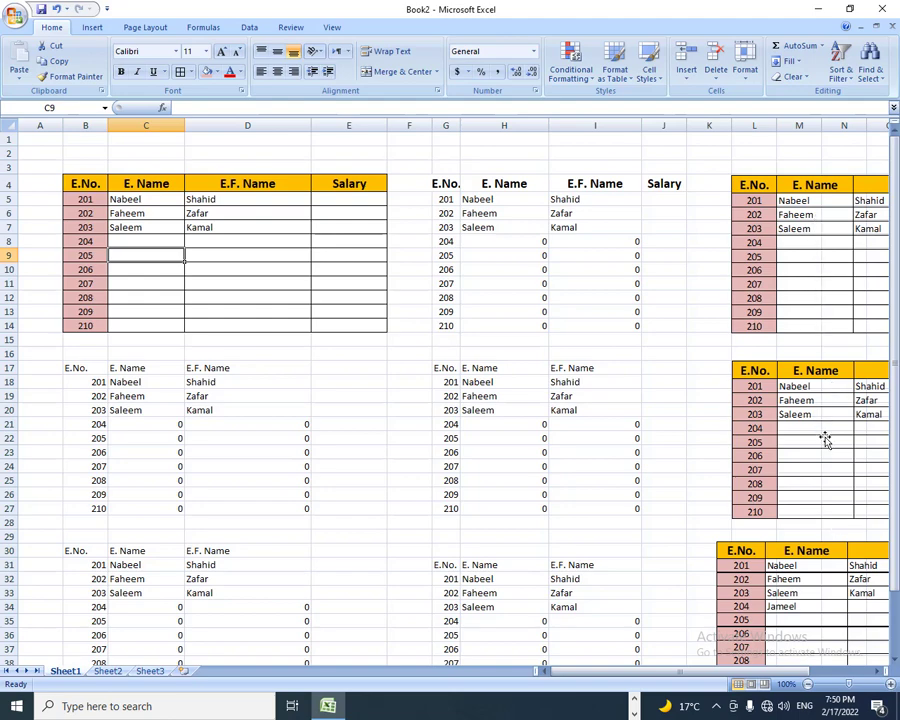
left_click(19, 80)
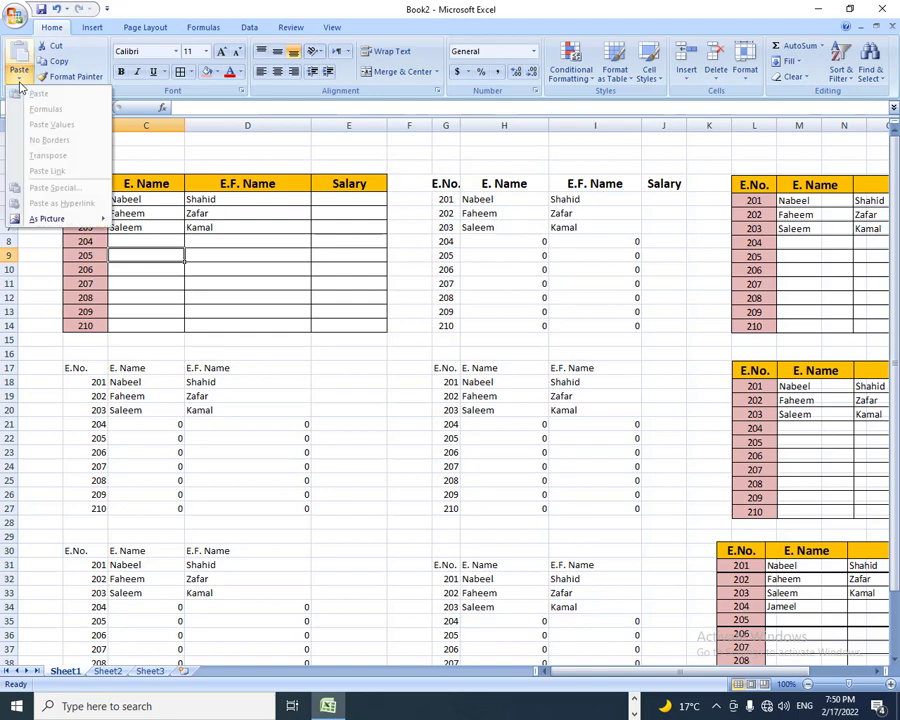
mouse_move(55, 218)
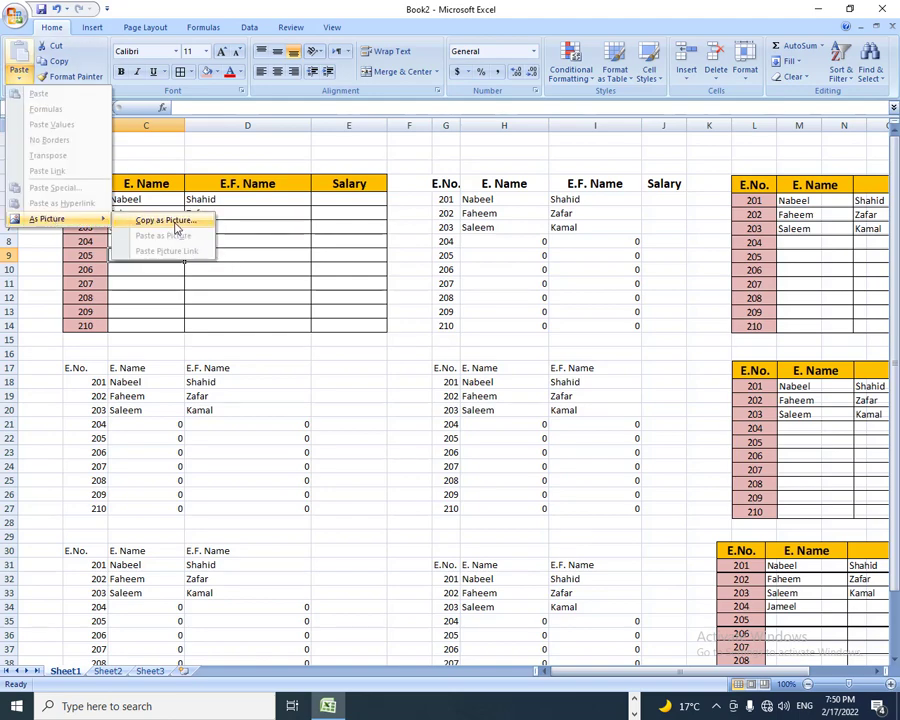
left_click(169, 198)
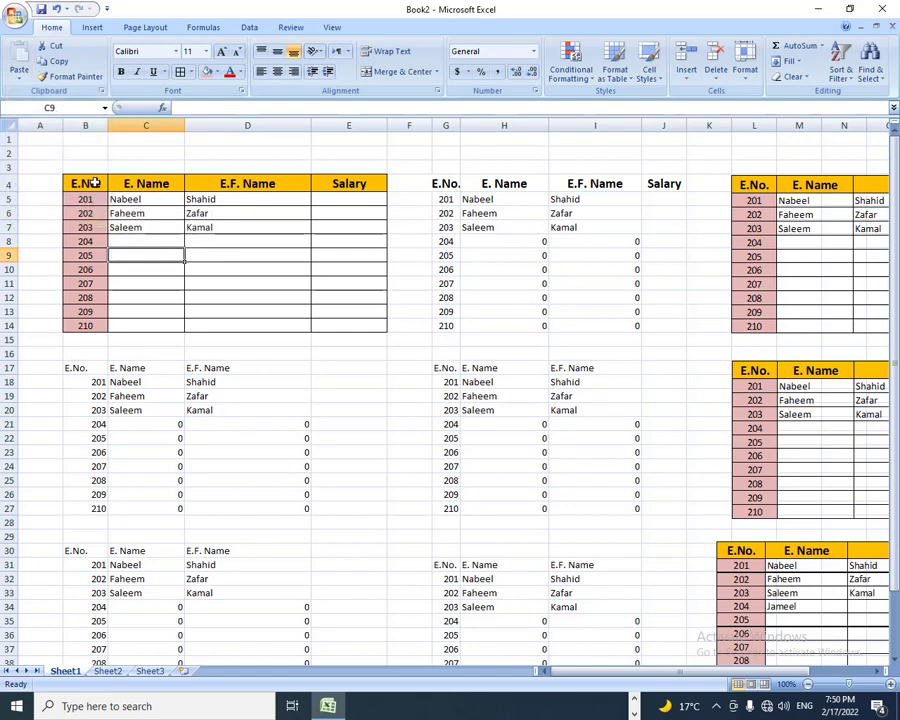
mouse_move(95, 182)
left_mouse_down()
mouse_move(331, 303)
mouse_move(343, 321)
left_mouse_up()
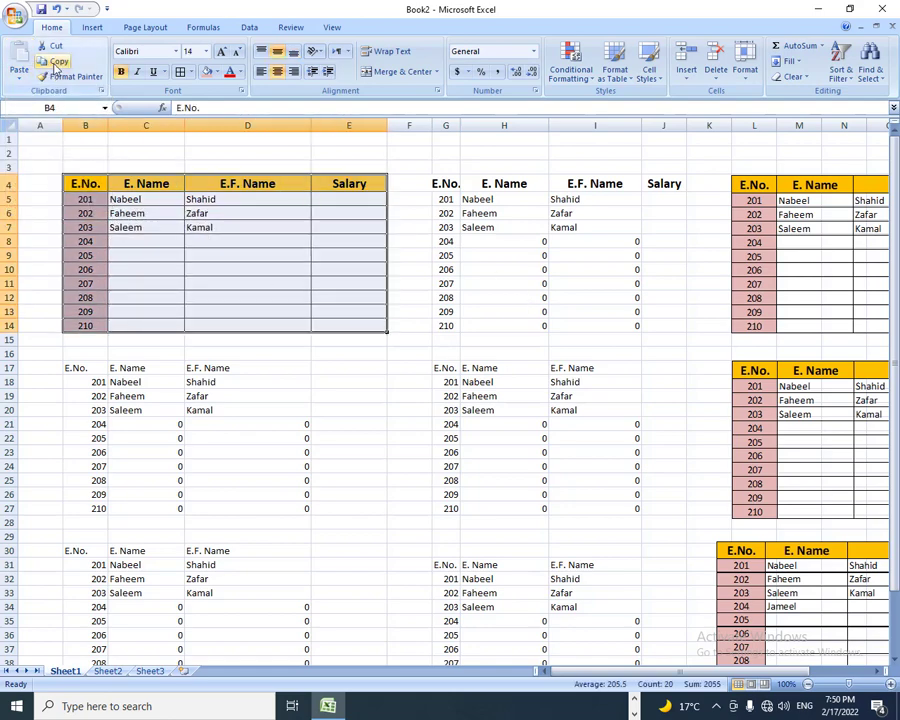
Copy B4:E14 as a picture, paste it at D12, and move it mid-sheet.
left_click(19, 74)
mouse_move(50, 218)
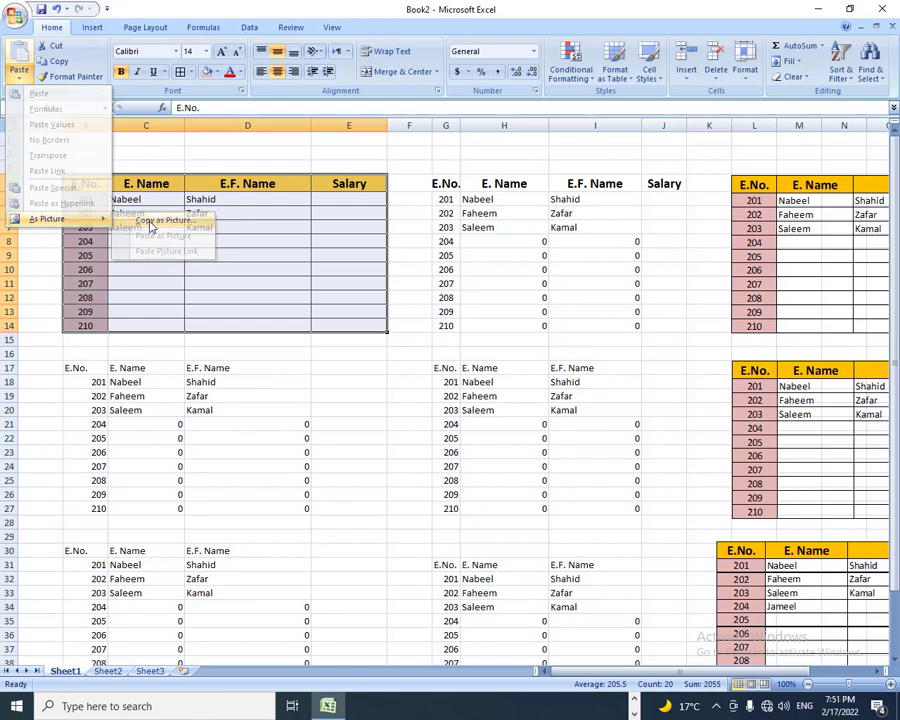
left_click(150, 221)
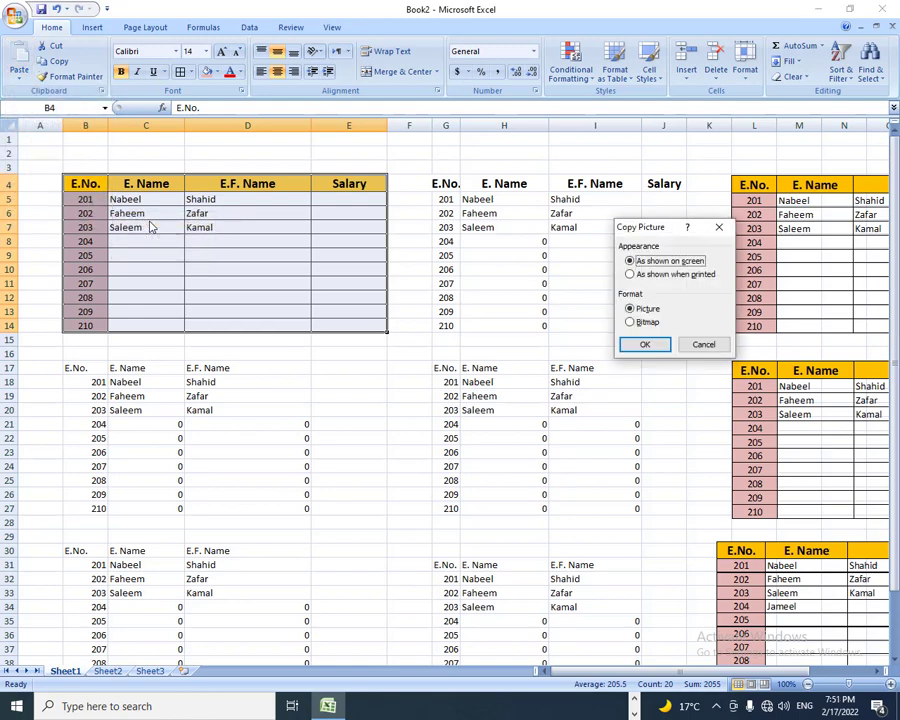
left_click(642, 344)
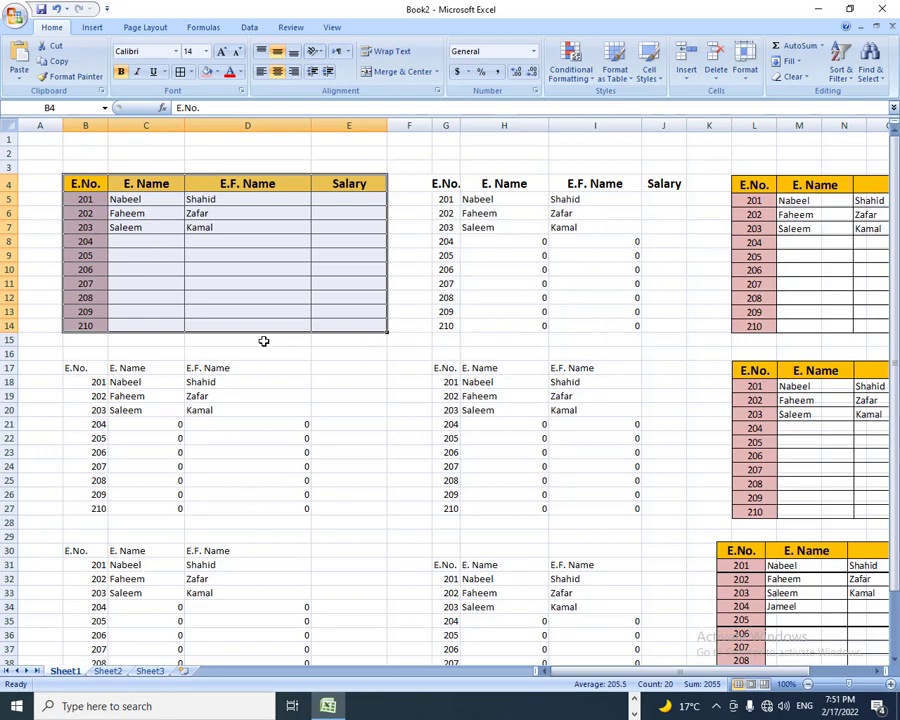
left_click(247, 297)
left_click(19, 76)
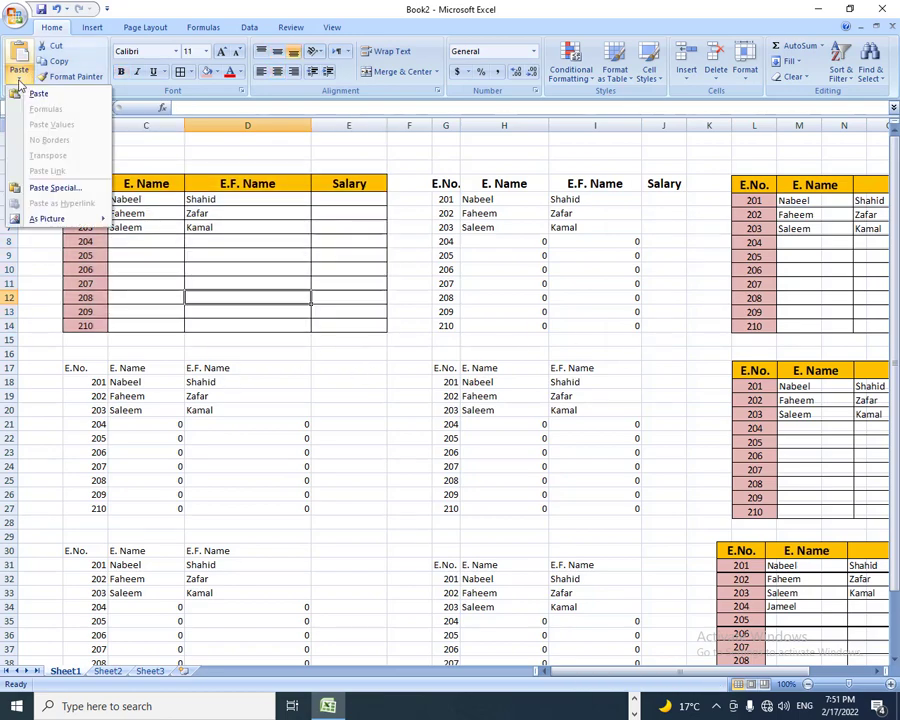
mouse_move(47, 218)
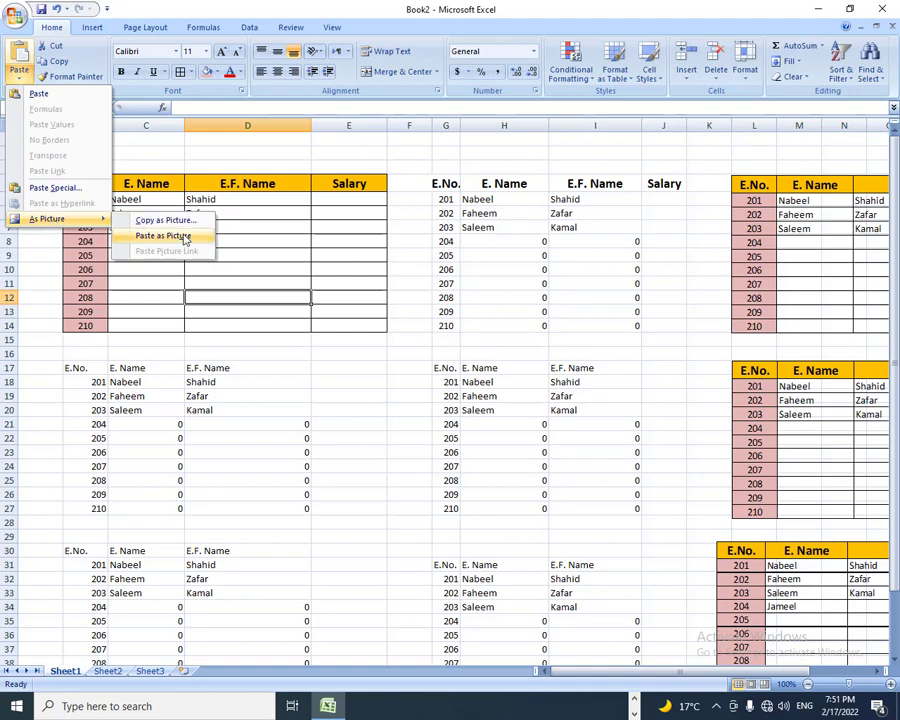
left_click(185, 238)
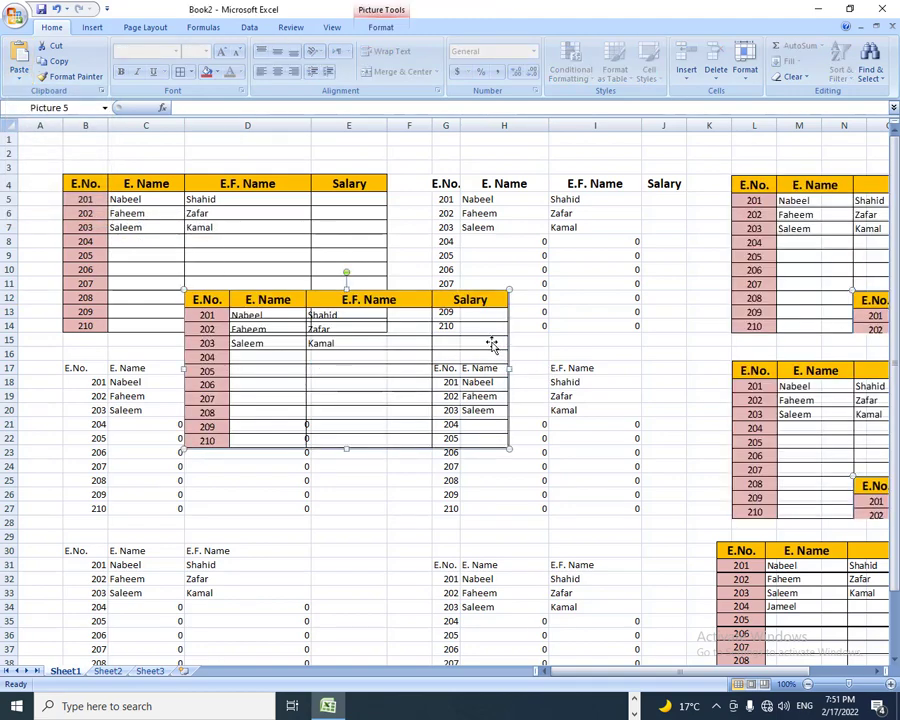
left_click_drag(428, 316, 551, 423)
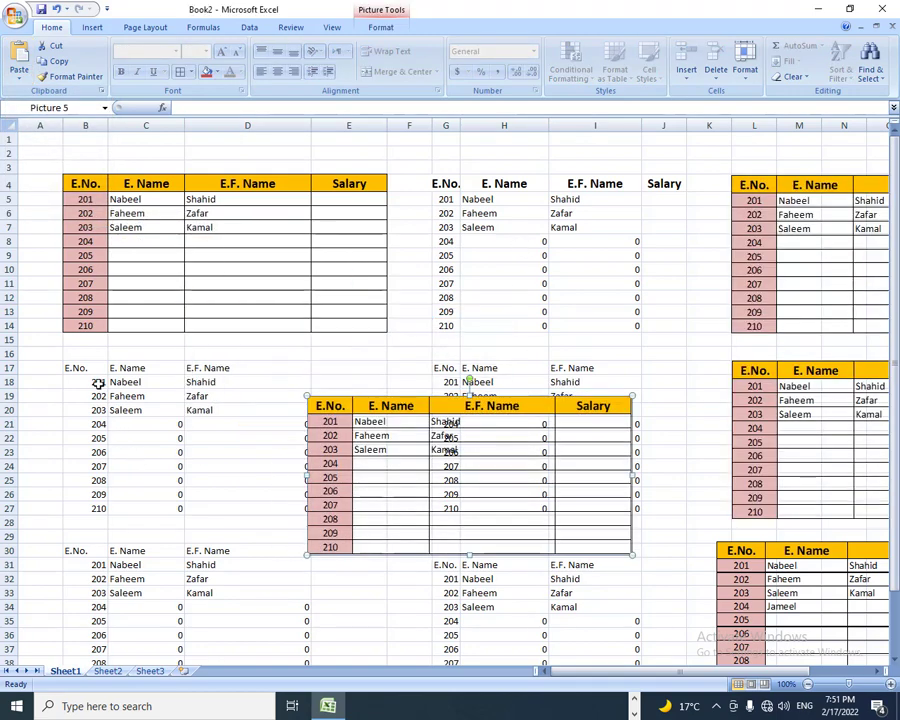
Copy the B17:D28 block as a picture.
left_click_drag(85, 368, 247, 527)
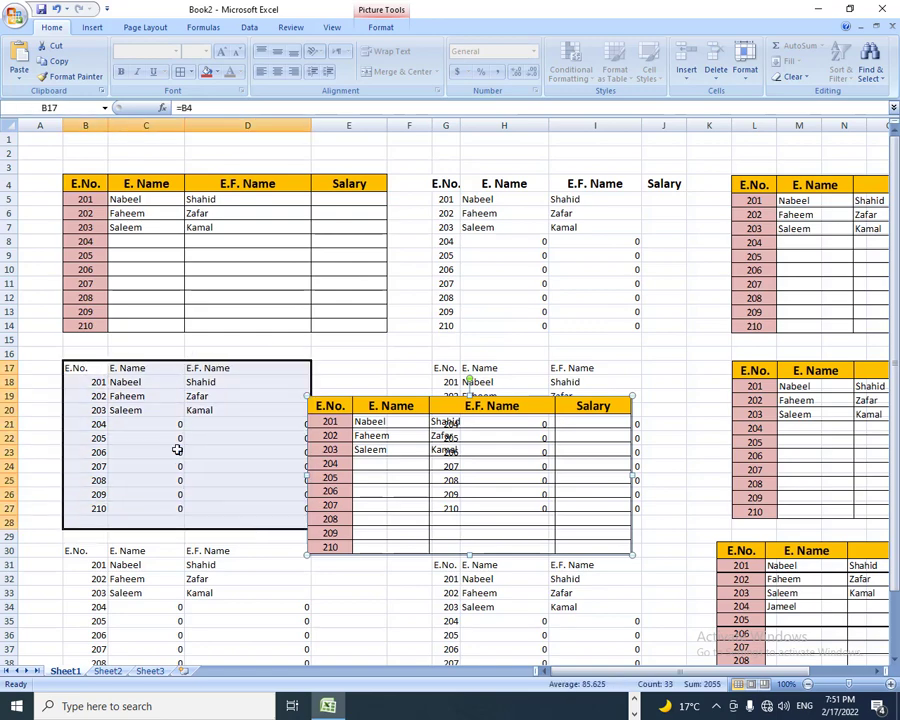
left_click(19, 74)
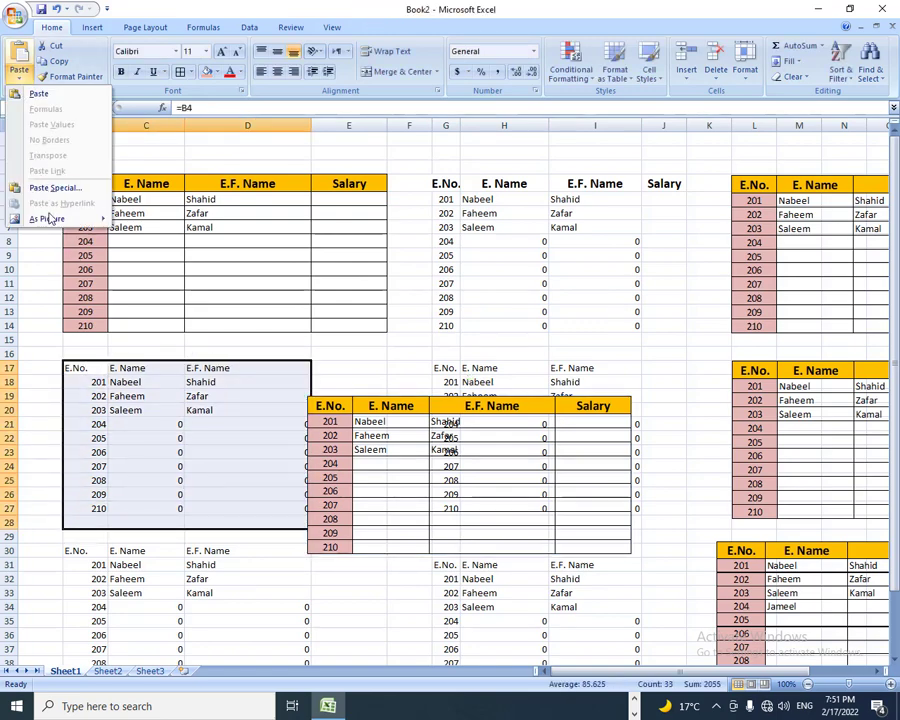
mouse_move(50, 218)
left_click(160, 222)
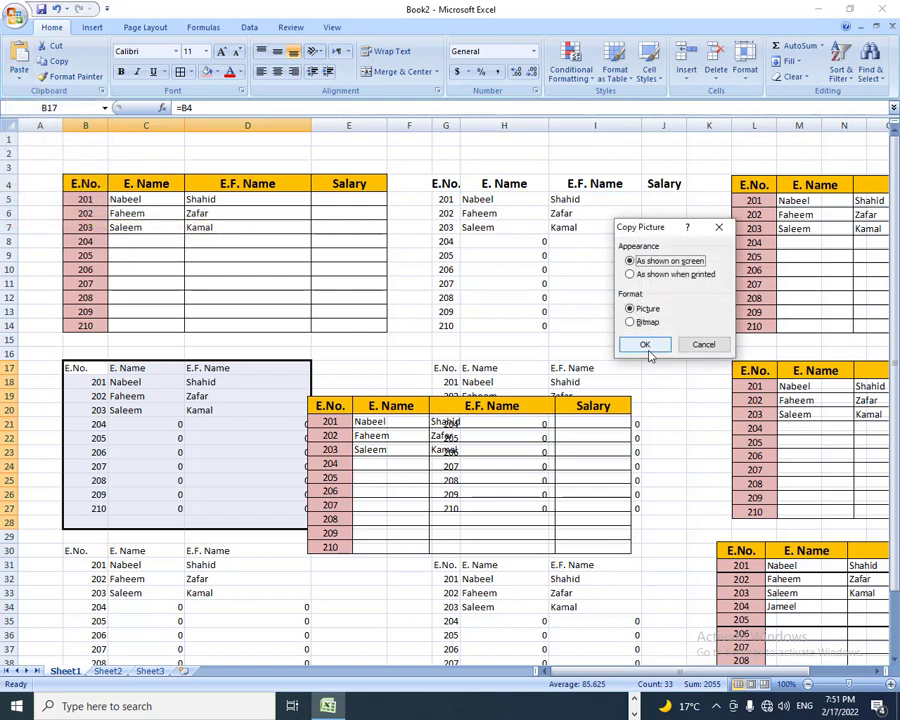
left_click(648, 345)
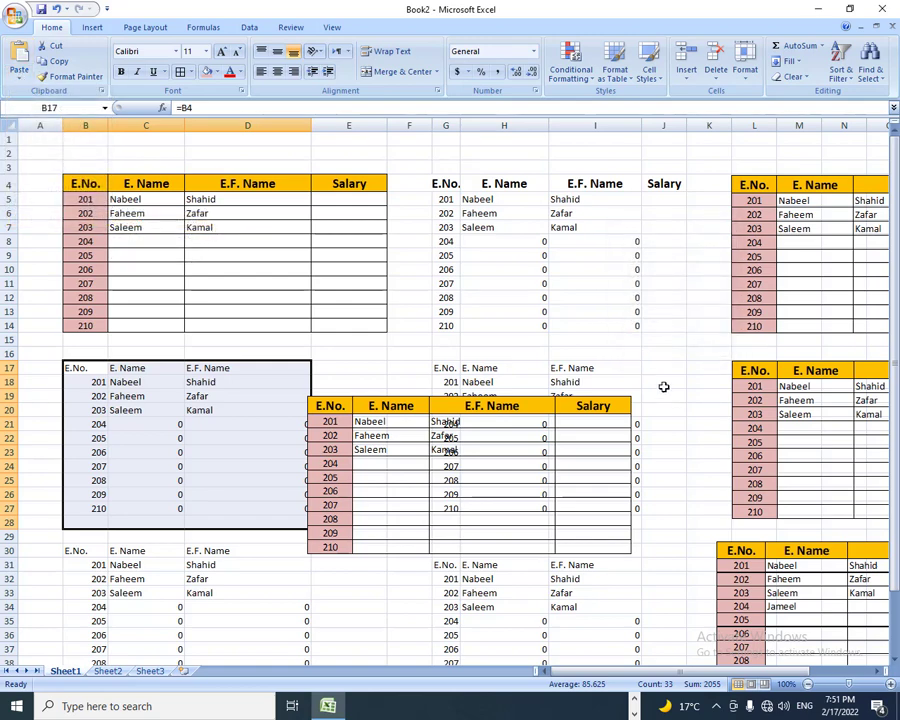
Paste the B17:D28 picture at D34 and move it up-left over rows 16–27.
left_click(188, 608)
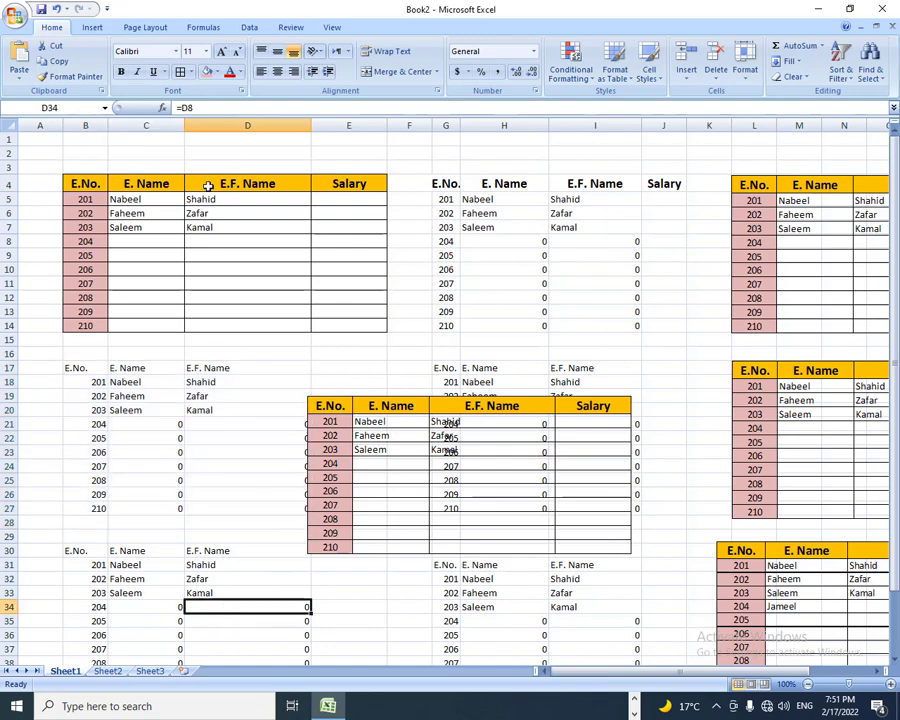
left_click(20, 78)
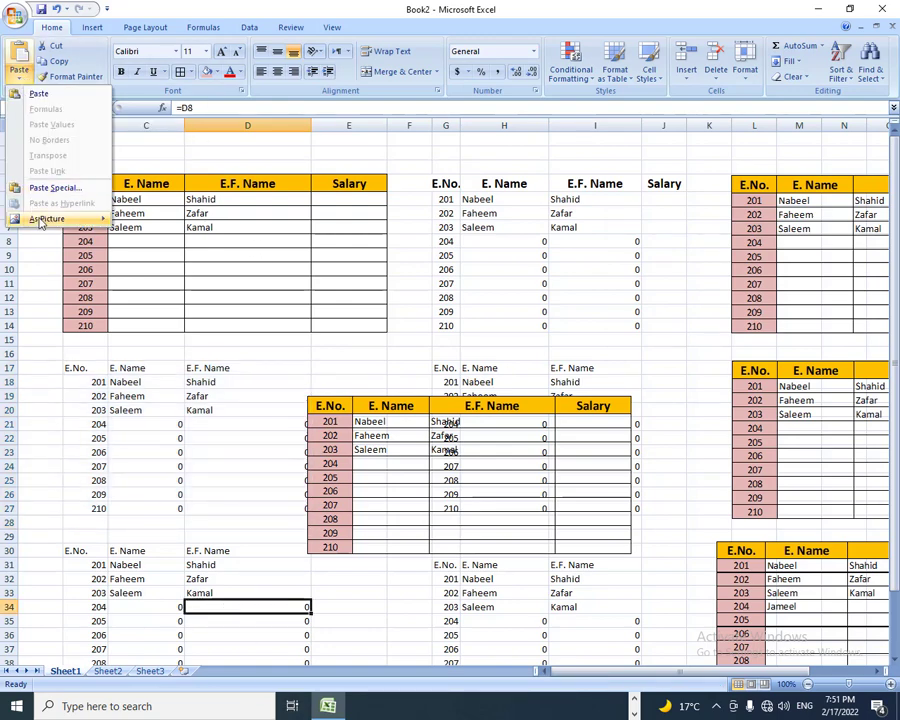
mouse_move(47, 219)
left_click(165, 242)
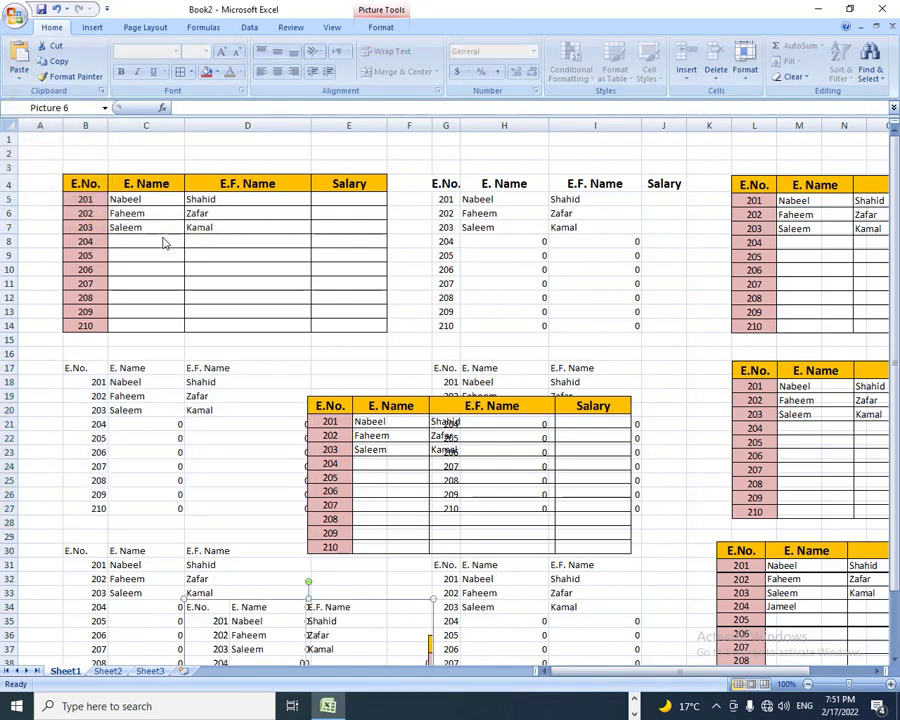
mouse_move(320, 588)
left_mouse_down()
mouse_move(310, 505)
mouse_move(555, 233)
mouse_move(303, 425)
left_mouse_up()
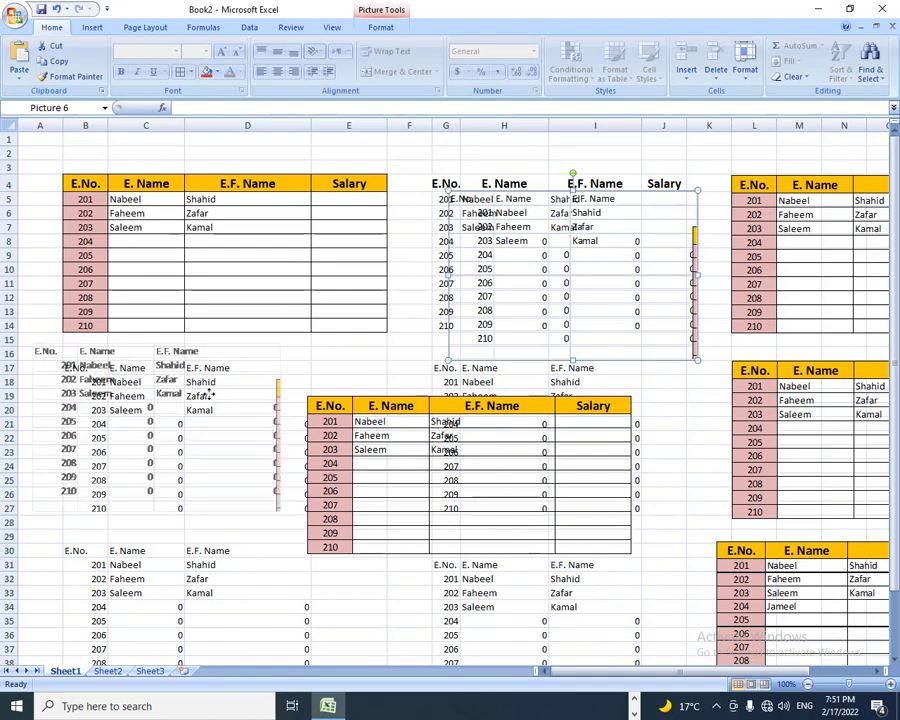
left_click_drag(303, 425, 205, 363)
left_click_drag(222, 432, 224, 486)
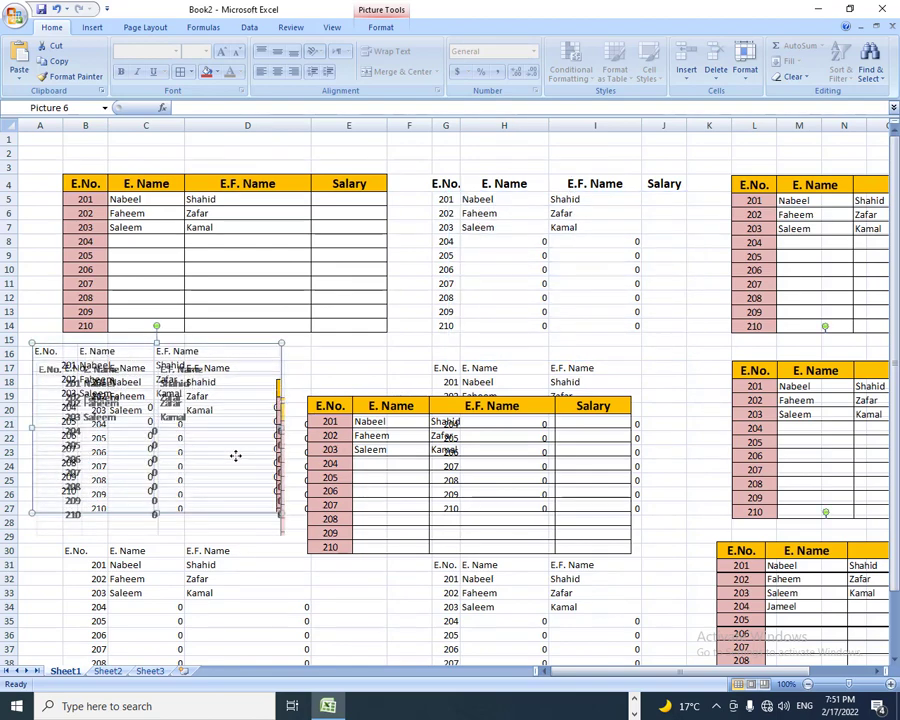